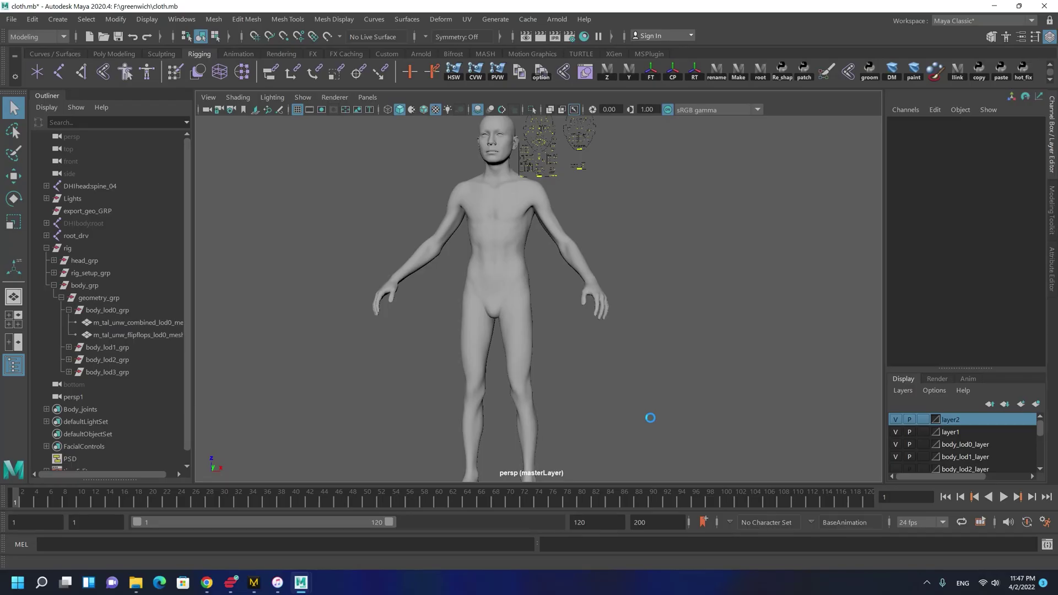
# Step: Select the jacket2:jacket outfit mesh in the scene and examine its geometry from several sides
pyautogui.keyDown('alt'); pyautogui.moveTo(614, 396); pyautogui.dragTo(518, 407); pyautogui.keyUp('alt')
pyautogui.click(615, 413)
pyautogui.press('f')
pyautogui.keyDown('alt'); pyautogui.moveTo(529, 268); pyautogui.dragTo(501, 256); pyautogui.keyUp('alt')
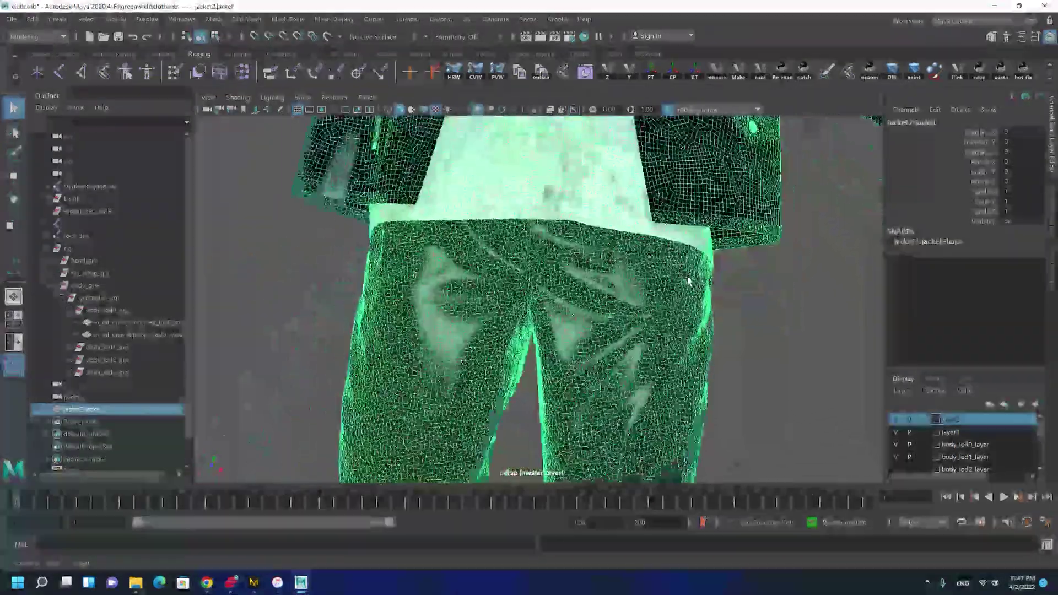
pyautogui.keyDown('alt'); pyautogui.moveTo(444, 260); pyautogui.dragTo(482, 346, button='middle'); pyautogui.keyUp('alt')
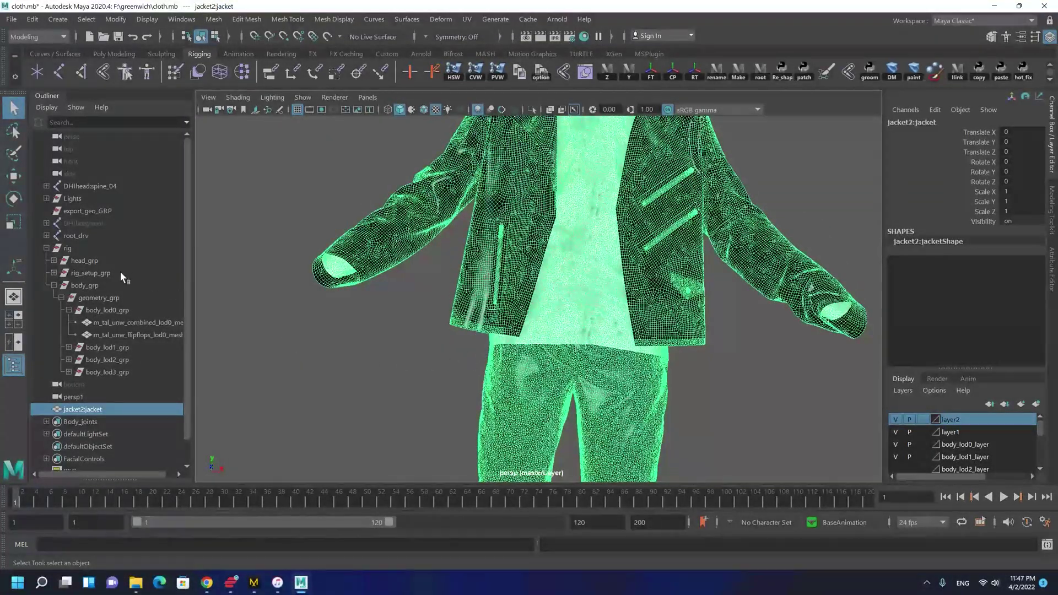
pyautogui.scroll(-3, 400, 310)
pyautogui.keyDown('alt'); pyautogui.moveTo(402, 312); pyautogui.dragTo(459, 277); pyautogui.keyUp('alt')
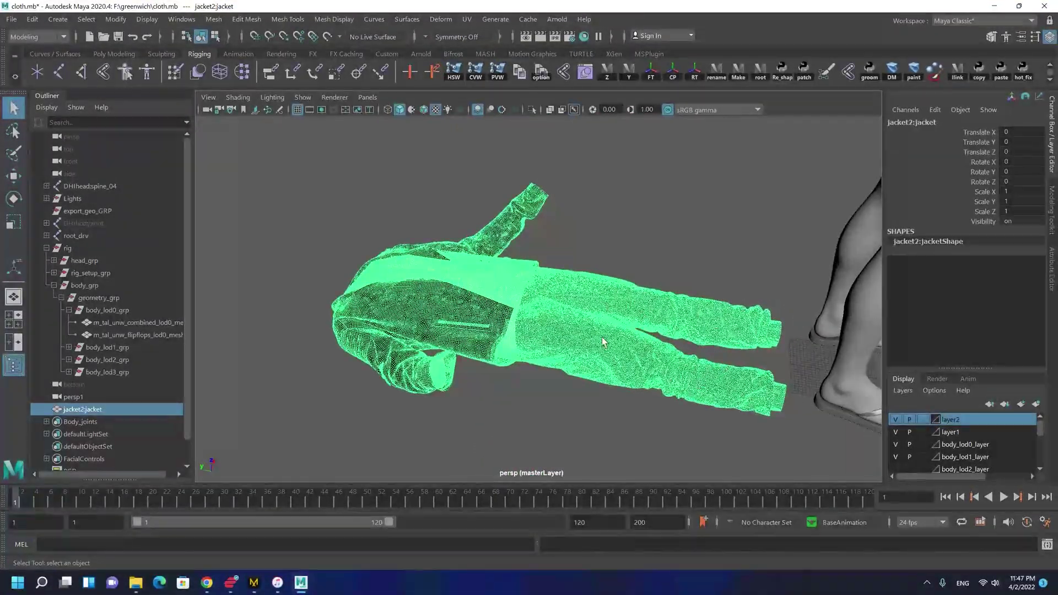
# Step: Assign a new Lambert material to the selected outfit mesh
pyautogui.keyDown('alt'); pyautogui.moveTo(602, 338); pyautogui.dragTo(560, 309); pyautogui.keyUp('alt')
pyautogui.scroll(3, 560, 308)
pyautogui.rightClick(559, 309)
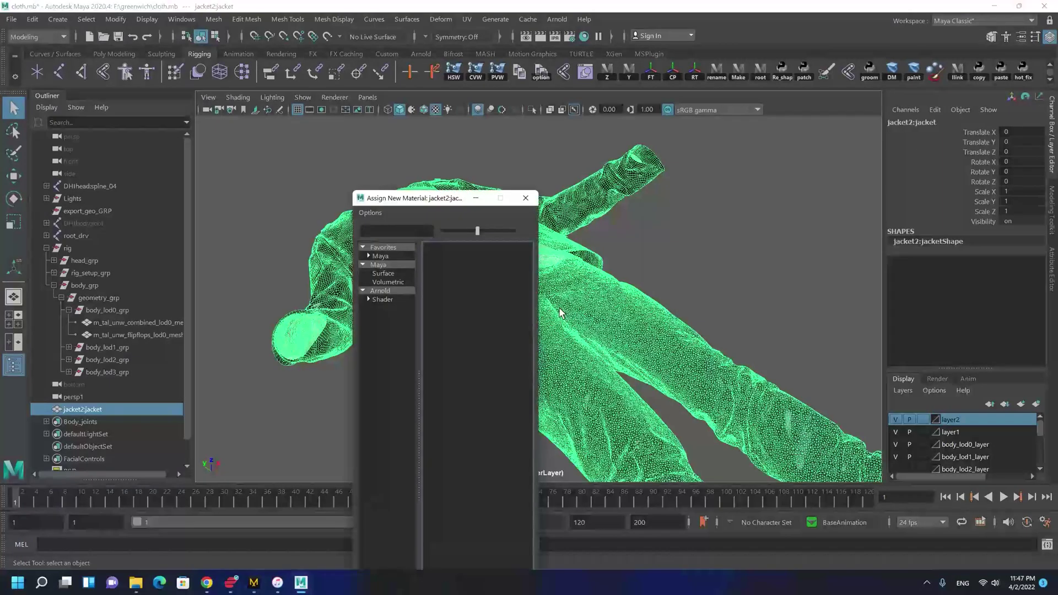
pyautogui.click(395, 257)
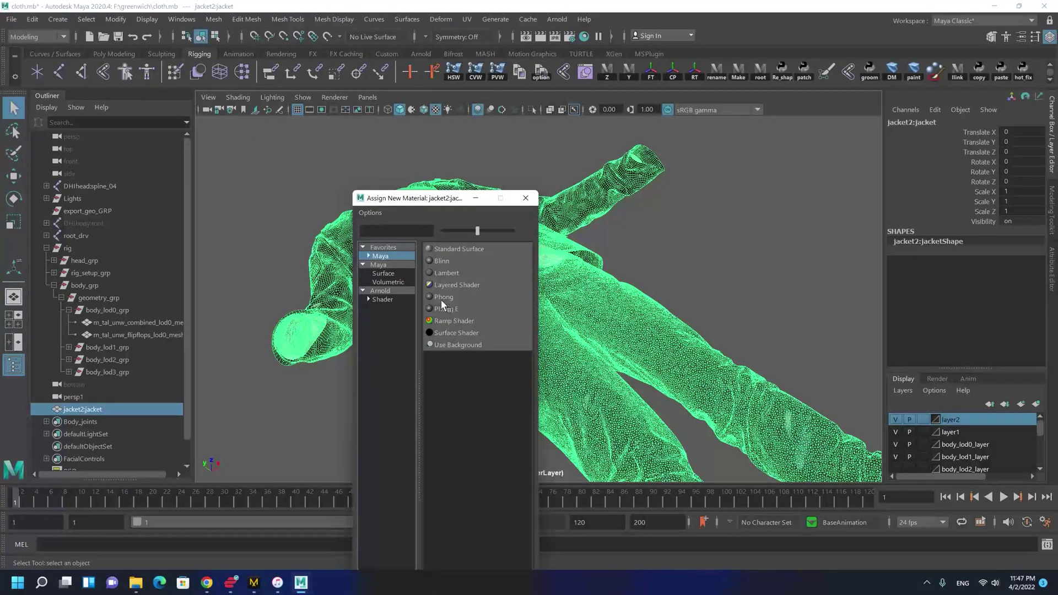
pyautogui.click(445, 274)
# Step: Stand the outfit upright over the body by setting its Rotate X to 90
pyautogui.moveTo(563, 386)
pyautogui.keyDown('alt'); pyautogui.mouseDown()
pyautogui.moveTo(494, 367)
pyautogui.moveTo(507, 340)
pyautogui.moveTo(552, 378)
pyautogui.mouseUp(); pyautogui.keyUp('alt')
pyautogui.scroll(-5, 553, 380)
pyautogui.press('e')
pyautogui.moveTo(565, 289); pyautogui.dragTo(585, 321)
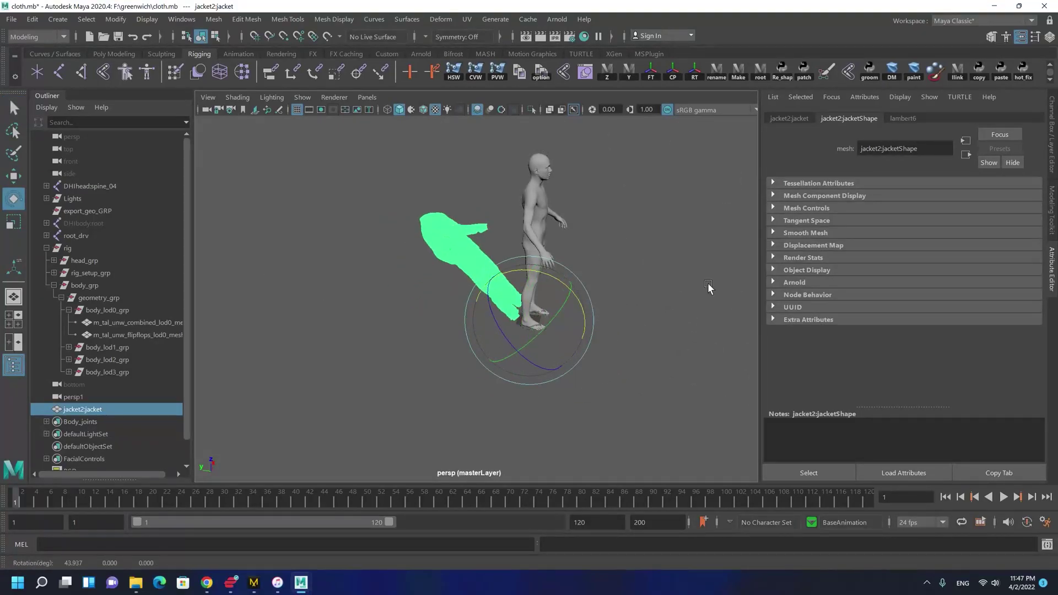
pyautogui.click(1052, 136)
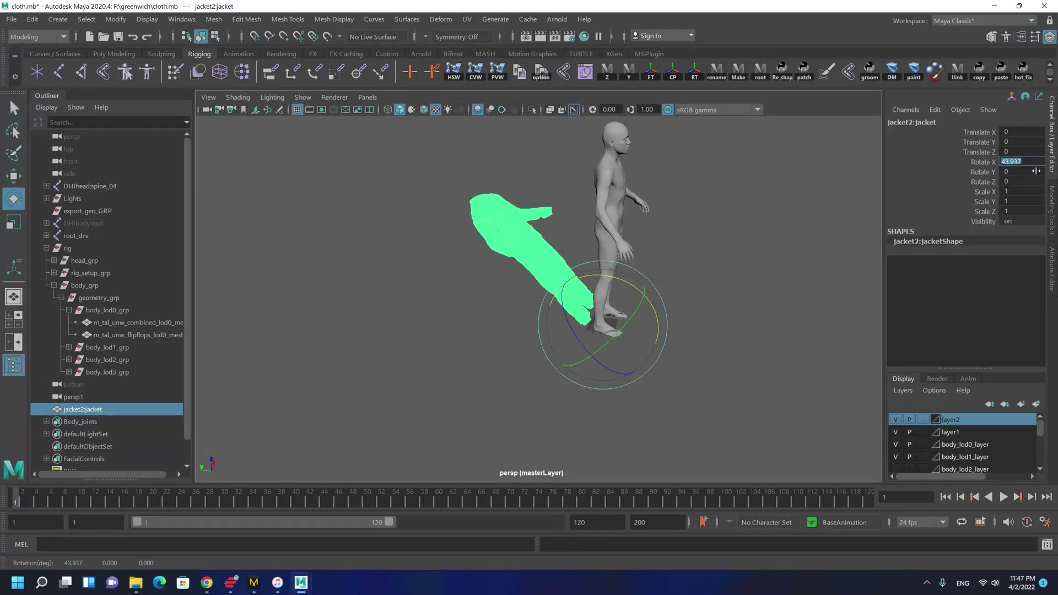
pyautogui.press('Return')
pyautogui.keyDown('alt'); pyautogui.moveTo(768, 353); pyautogui.dragTo(563, 254); pyautogui.keyUp('alt')
pyautogui.scroll(4, 668, 295)
pyautogui.keyDown('alt'); pyautogui.moveTo(510, 111); pyautogui.dragTo(524, 215, button='middle'); pyautogui.keyUp('alt')
pyautogui.scroll(-2, 524, 214)
pyautogui.keyDown('alt'); pyautogui.moveTo(524, 214); pyautogui.dragTo(589, 299, button='right'); pyautogui.keyUp('alt')
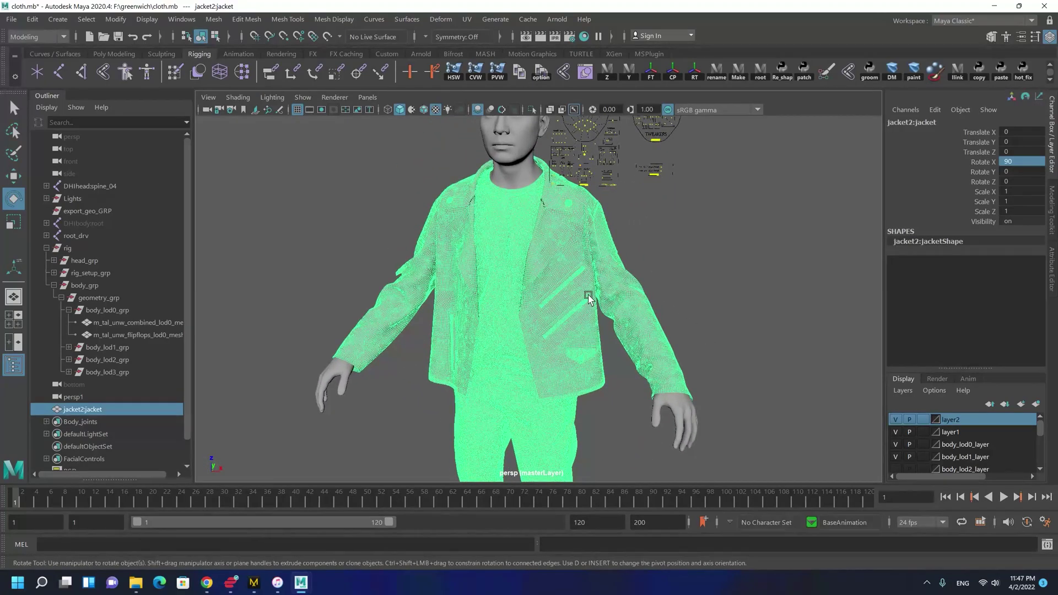
pyautogui.keyDown('alt'); pyautogui.moveTo(580, 242); pyautogui.dragTo(487, 210); pyautogui.keyUp('alt')
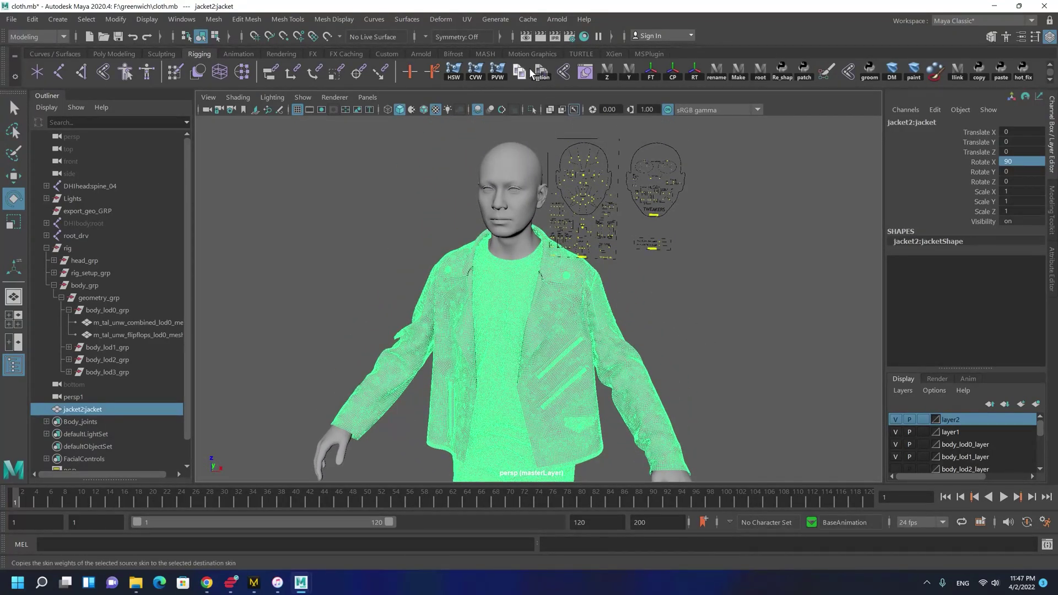
# Step: Delete the scene's unused shading nodes in Hypershade, then close it
pyautogui.click(582, 37)
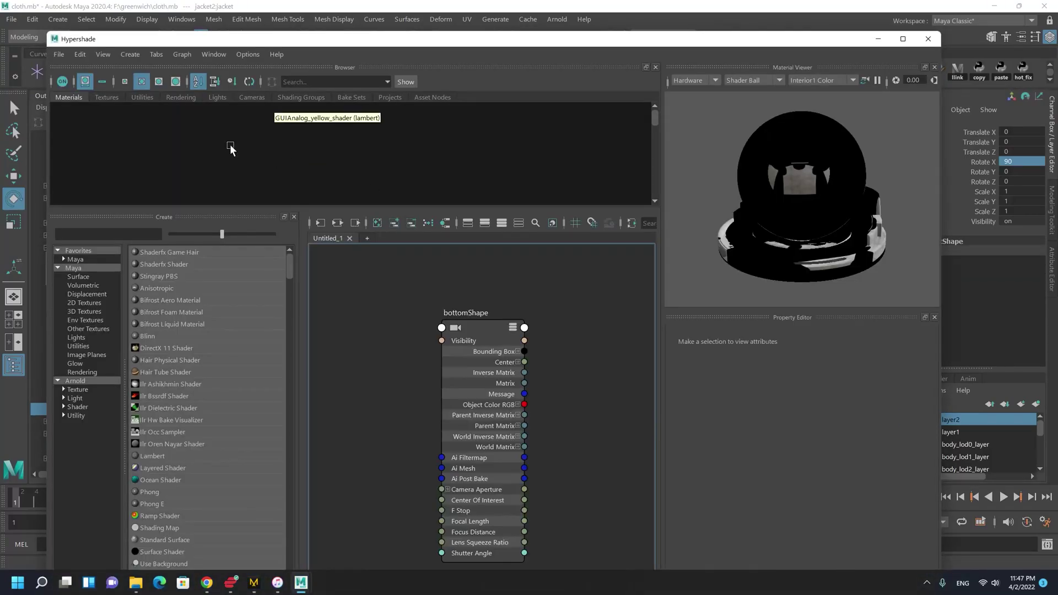
pyautogui.click(80, 54)
pyautogui.click(116, 102)
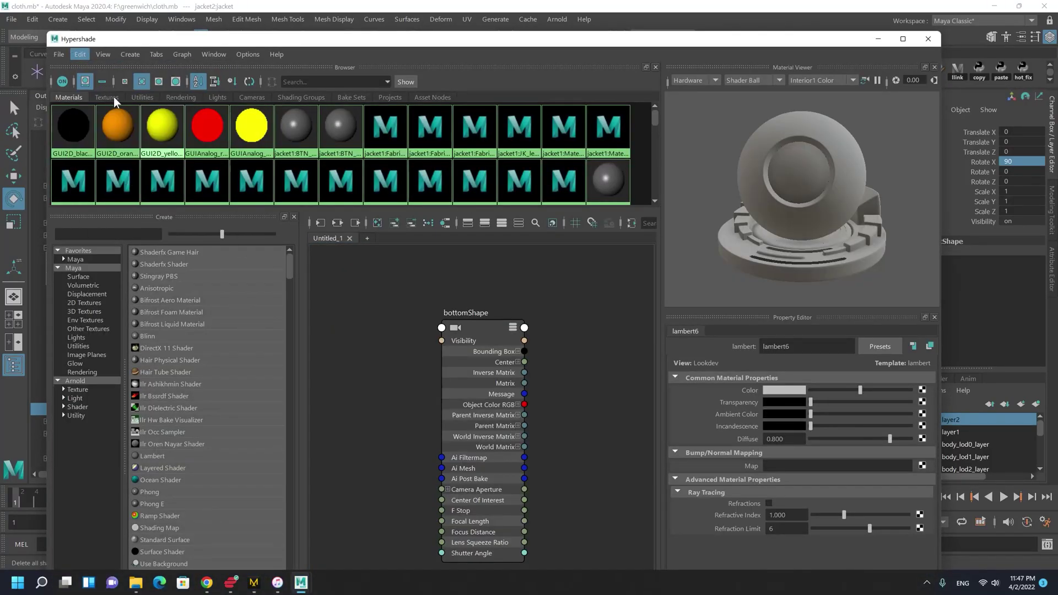
pyautogui.click(928, 38)
pyautogui.keyDown('alt'); pyautogui.moveTo(529, 280); pyautogui.dragTo(579, 275); pyautogui.keyUp('alt')
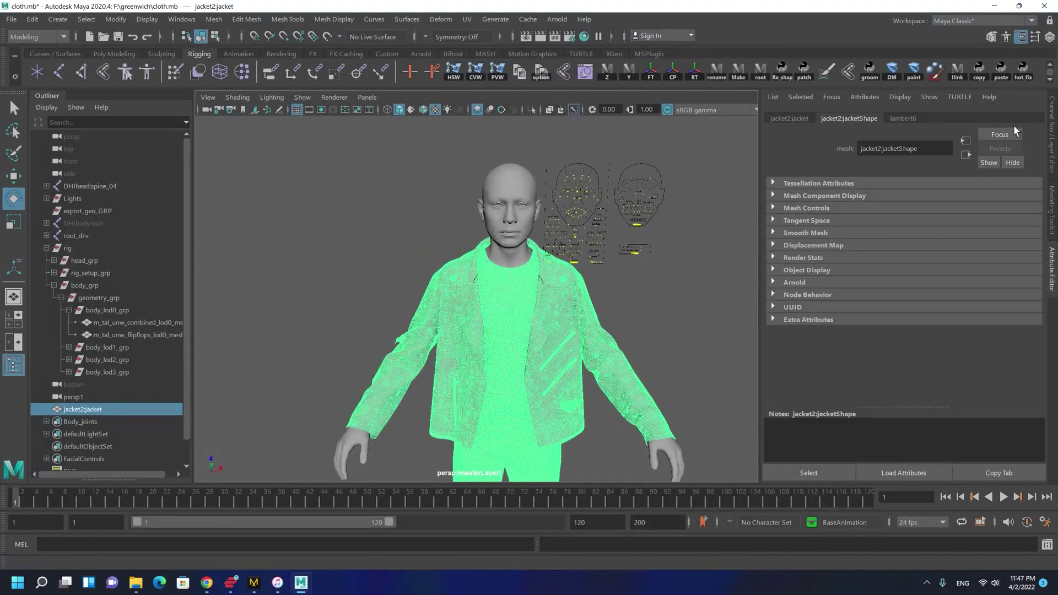
# Step: Connect a File texture node to the Color of the outfit's lambert6 material
pyautogui.click(904, 119)
pyautogui.click(1021, 251)
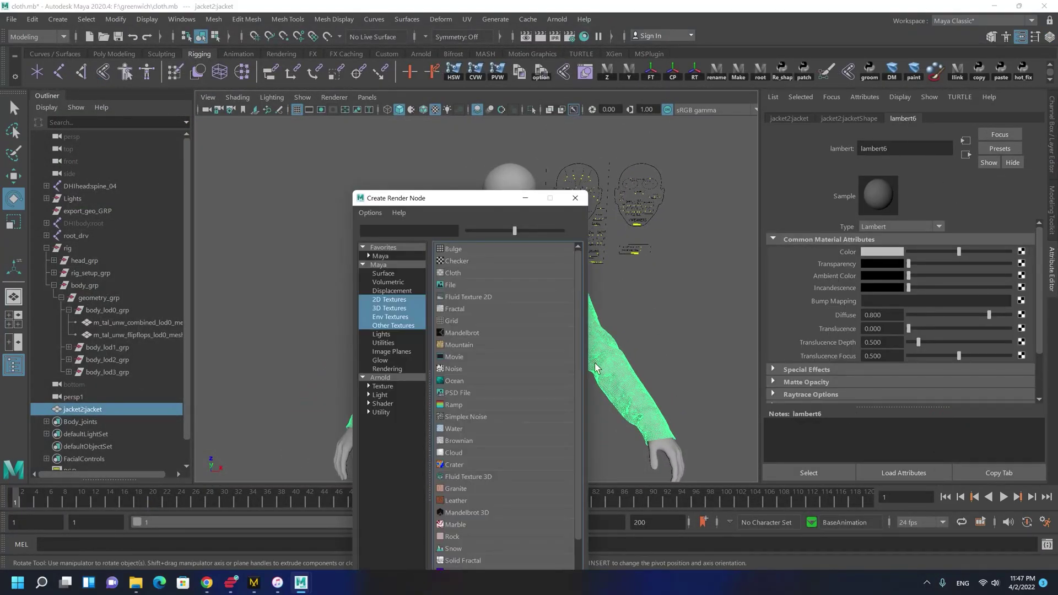
pyautogui.click(445, 285)
# Step: Load jacket_Diffuse.png from F:\greenwich\jacket\textures as the file node's image
pyautogui.click(1023, 282)
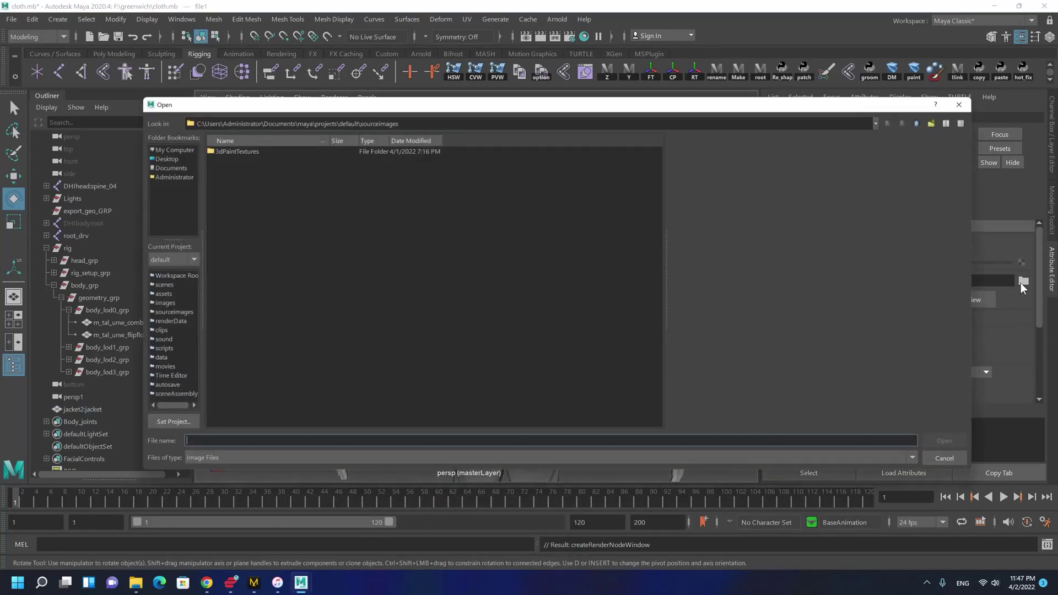
pyautogui.click(164, 145)
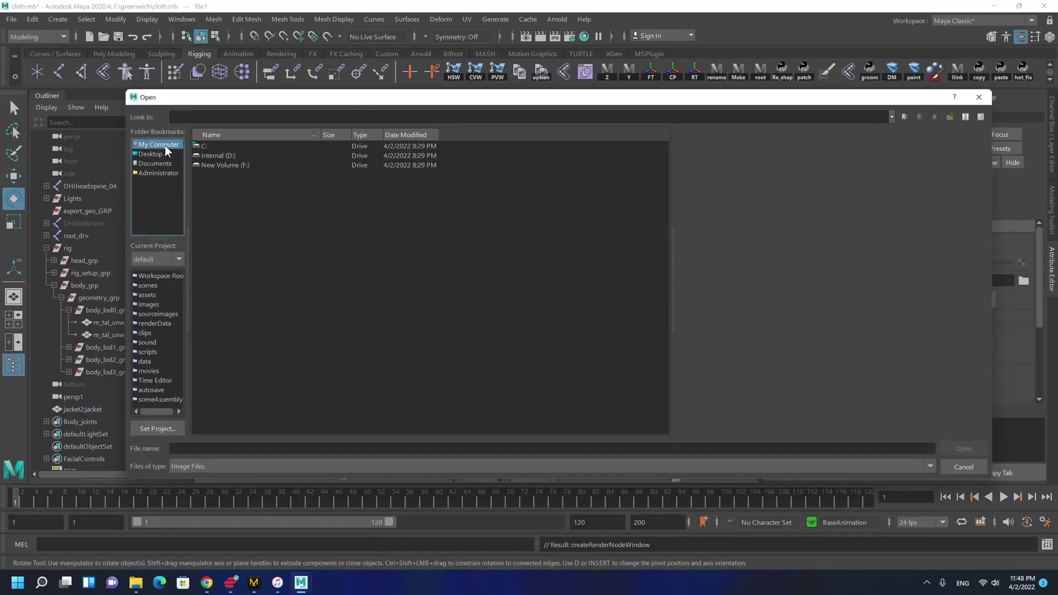
pyautogui.doubleClick(219, 163)
pyautogui.click(220, 165)
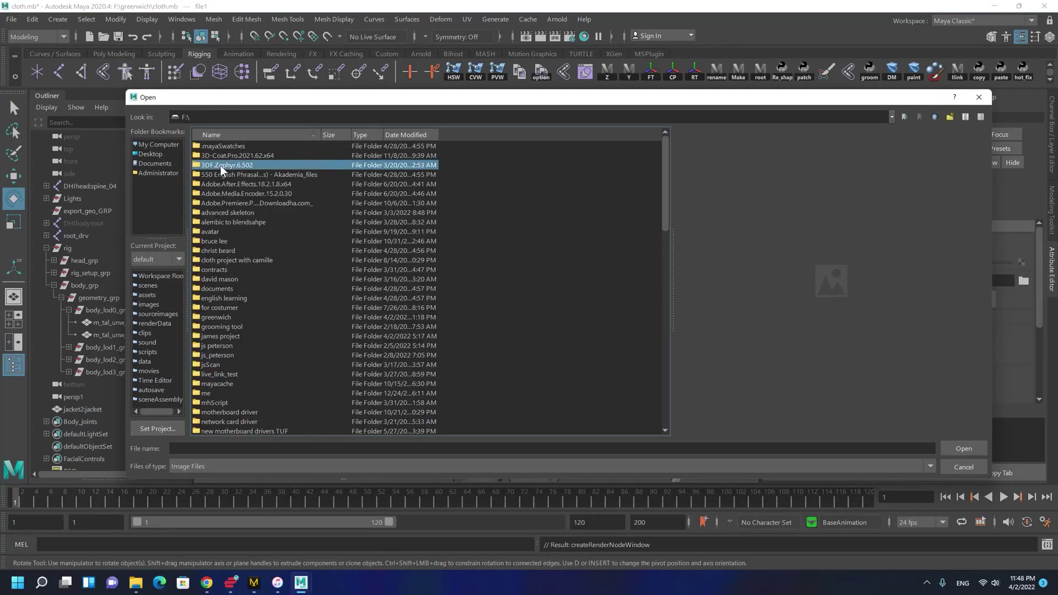
pyautogui.press('g')
pyautogui.press('Return')
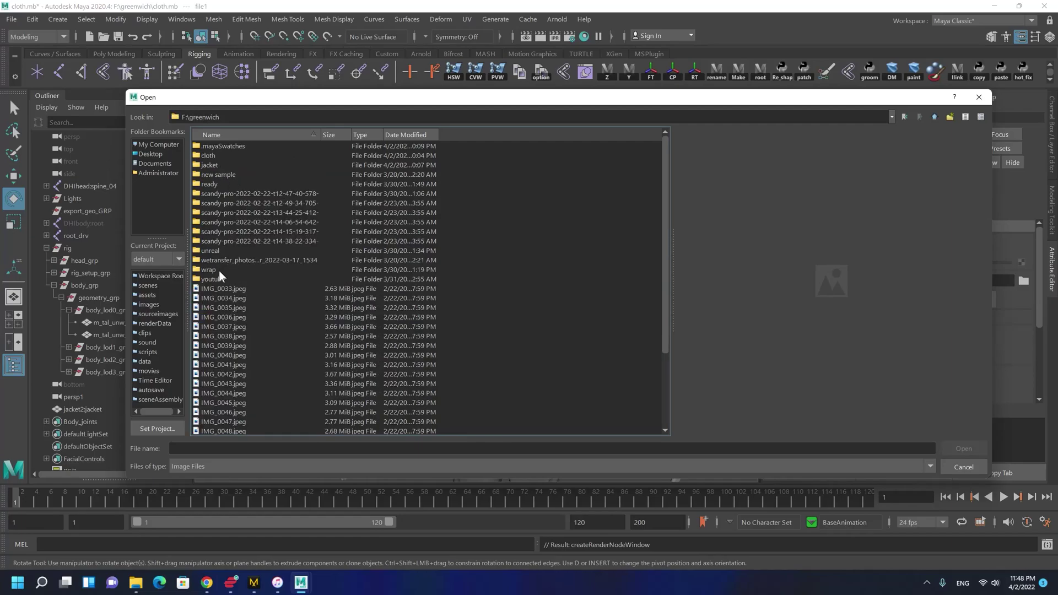
pyautogui.click(220, 270)
pyautogui.doubleClick(223, 166)
pyautogui.doubleClick(223, 149)
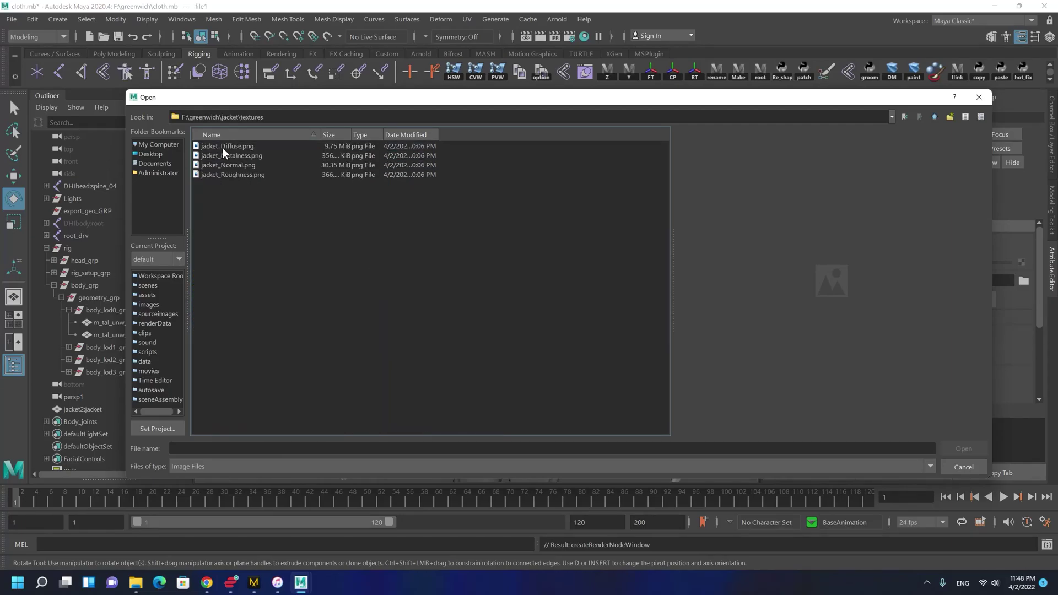
pyautogui.doubleClick(223, 148)
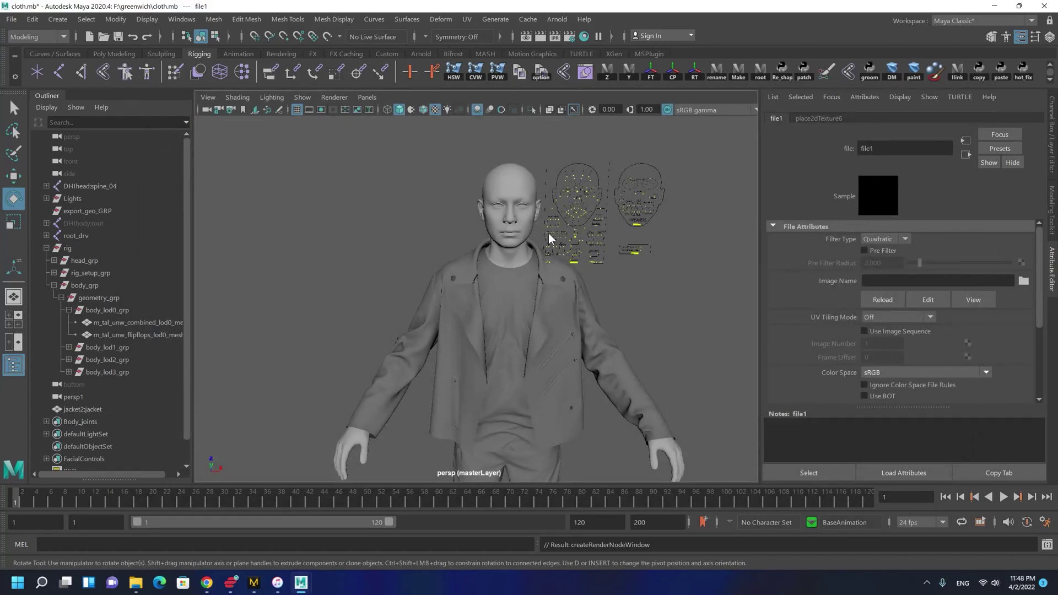
# Step: Break the texture connection on the Transparency attribute of the outfit's lambert6 material
pyautogui.keyDown('alt'); pyautogui.moveTo(537, 286); pyautogui.dragTo(475, 316, button='right'); pyautogui.keyUp('alt')
pyautogui.moveTo(475, 316)
pyautogui.keyDown('alt'); pyautogui.mouseDown()
pyautogui.moveTo(512, 300)
pyautogui.moveTo(544, 347)
pyautogui.moveTo(461, 325)
pyautogui.mouseUp(); pyautogui.keyUp('alt')
pyautogui.click(460, 324)
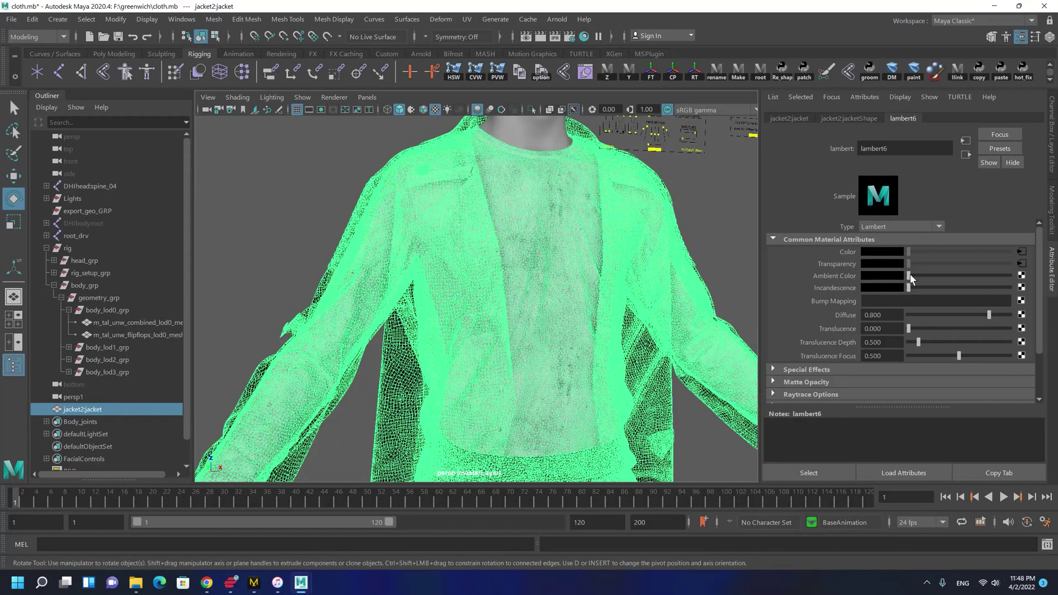
pyautogui.scroll(-2, 524, 272)
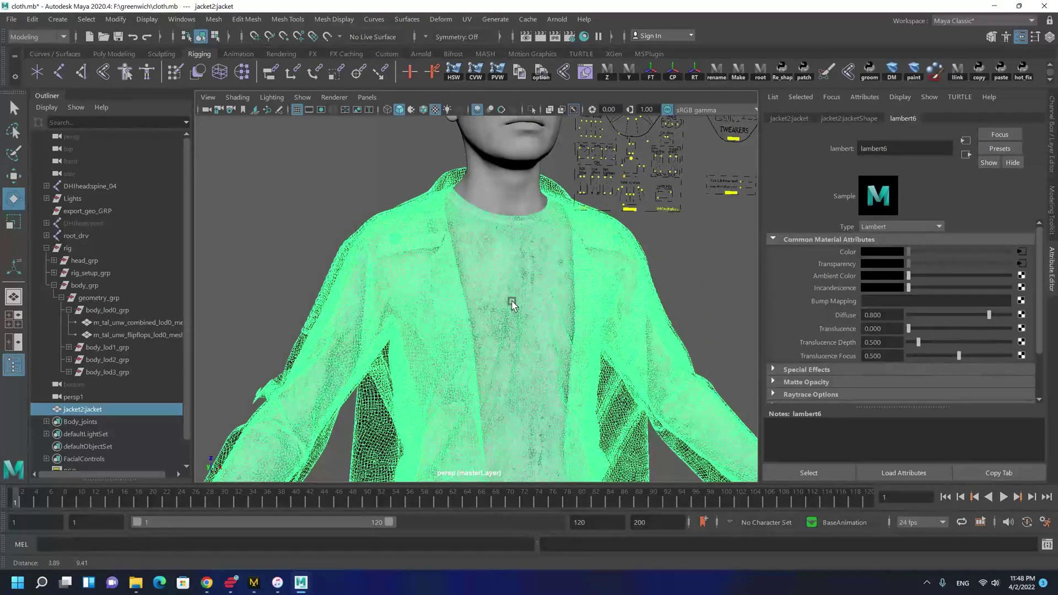
pyautogui.rightClick(835, 259)
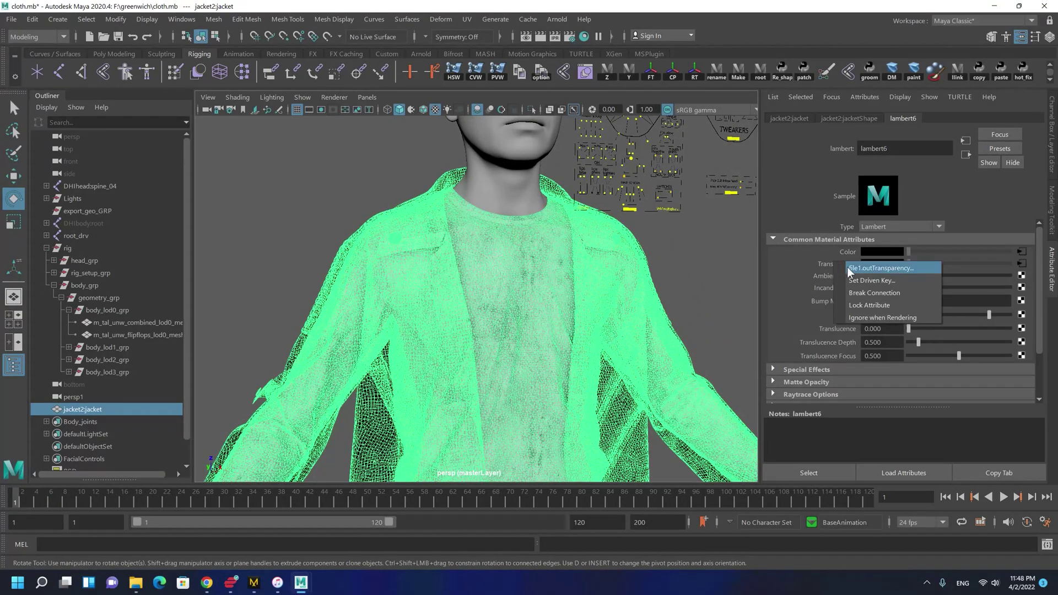
pyautogui.click(871, 296)
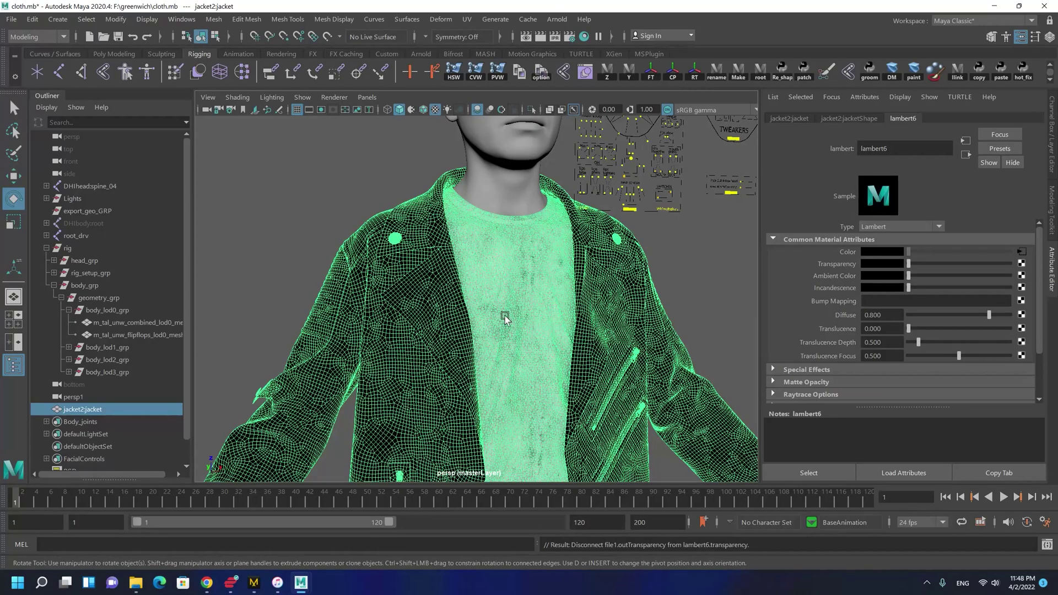
# Step: Examine the textured jacket, shirt and trousers on the character from the front, side and back
pyautogui.scroll(-3, 653, 309)
pyautogui.click(681, 306)
pyautogui.keyDown('alt'); pyautogui.moveTo(545, 312); pyautogui.dragTo(474, 269, button='middle'); pyautogui.keyUp('alt')
pyautogui.keyDown('alt'); pyautogui.moveTo(474, 268); pyautogui.dragTo(463, 267); pyautogui.keyUp('alt')
pyautogui.keyDown('alt'); pyautogui.moveTo(374, 246); pyautogui.dragTo(442, 282, button='right'); pyautogui.keyUp('alt')
pyautogui.keyDown('alt'); pyautogui.moveTo(314, 197); pyautogui.dragTo(428, 321, button='middle'); pyautogui.keyUp('alt')
pyautogui.click(428, 320)
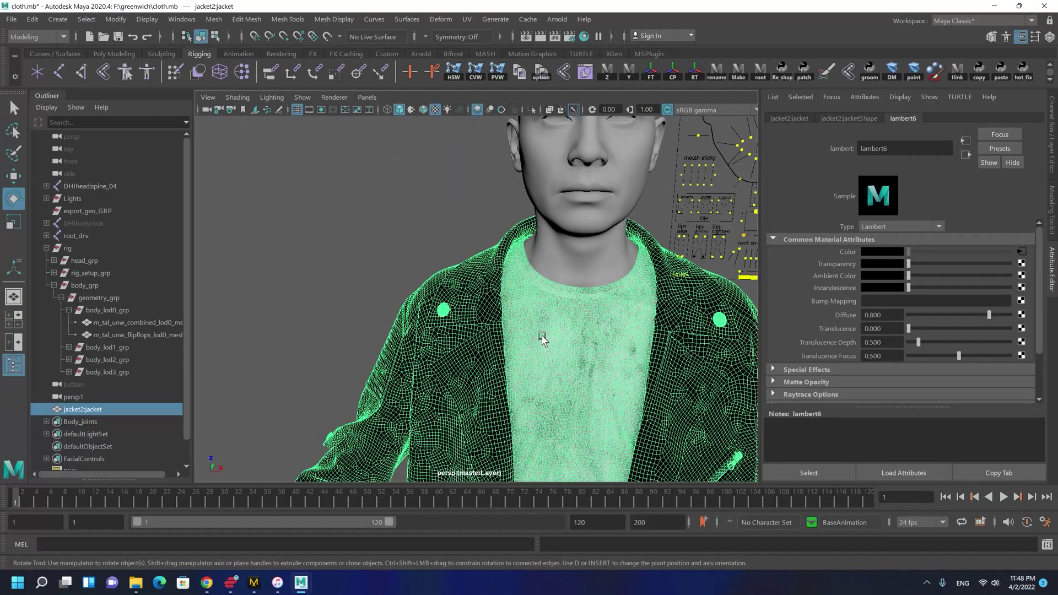
pyautogui.keyDown('alt'); pyautogui.moveTo(543, 339); pyautogui.dragTo(545, 300, button='middle'); pyautogui.keyUp('alt')
pyautogui.keyDown('alt'); pyautogui.moveTo(546, 300); pyautogui.dragTo(474, 308, button='right'); pyautogui.keyUp('alt')
pyautogui.keyDown('alt'); pyautogui.moveTo(474, 308); pyautogui.dragTo(356, 270); pyautogui.keyUp('alt')
pyautogui.keyDown('alt'); pyautogui.moveTo(357, 269); pyautogui.dragTo(530, 330, button='middle'); pyautogui.keyUp('alt')
pyautogui.keyDown('alt'); pyautogui.moveTo(530, 331); pyautogui.dragTo(674, 392, button='right'); pyautogui.keyUp('alt')
pyautogui.keyDown('alt'); pyautogui.moveTo(674, 392); pyautogui.dragTo(390, 342, button='middle'); pyautogui.keyUp('alt')
pyautogui.keyDown('alt'); pyautogui.moveTo(567, 306); pyautogui.dragTo(494, 338, button='right'); pyautogui.keyUp('alt')
pyautogui.keyDown('alt'); pyautogui.moveTo(493, 337); pyautogui.dragTo(424, 331, button='middle'); pyautogui.keyUp('alt')
pyautogui.keyDown('alt'); pyautogui.moveTo(424, 330); pyautogui.dragTo(491, 336); pyautogui.keyUp('alt')
pyautogui.click(594, 438)
pyautogui.keyDown('alt'); pyautogui.moveTo(578, 430); pyautogui.dragTo(485, 399, button='right'); pyautogui.keyUp('alt')
pyautogui.keyDown('alt'); pyautogui.moveTo(485, 399); pyautogui.dragTo(408, 362, button='middle'); pyautogui.keyUp('alt')
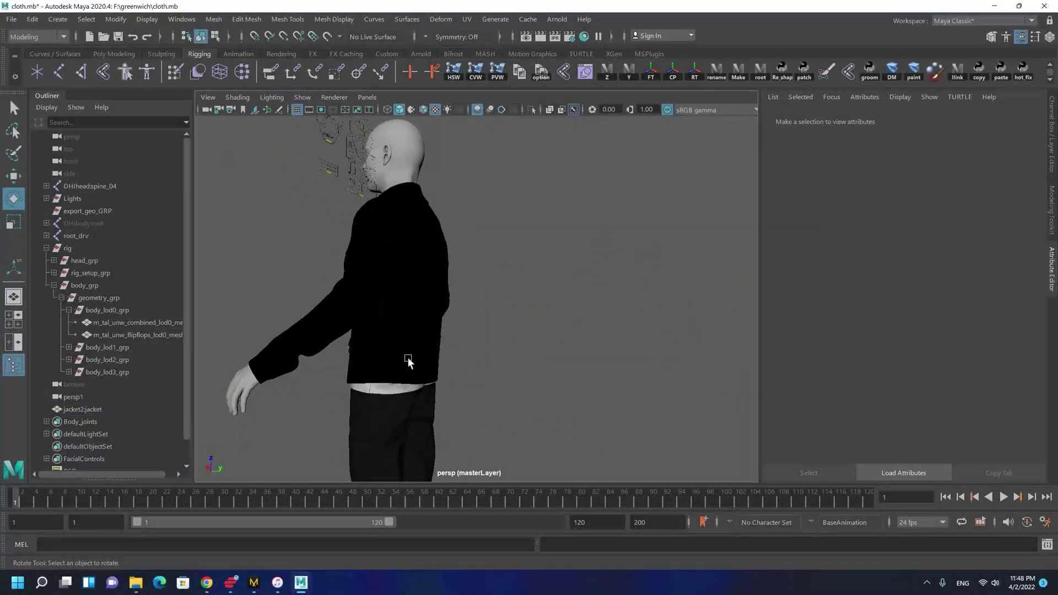
# Step: Select the outfit mesh and separate it into individual polygon pieces
pyautogui.click(381, 368)
pyautogui.scroll(-3, 359, 350)
pyautogui.keyDown('alt'); pyautogui.moveTo(359, 350); pyautogui.dragTo(392, 312); pyautogui.keyUp('alt')
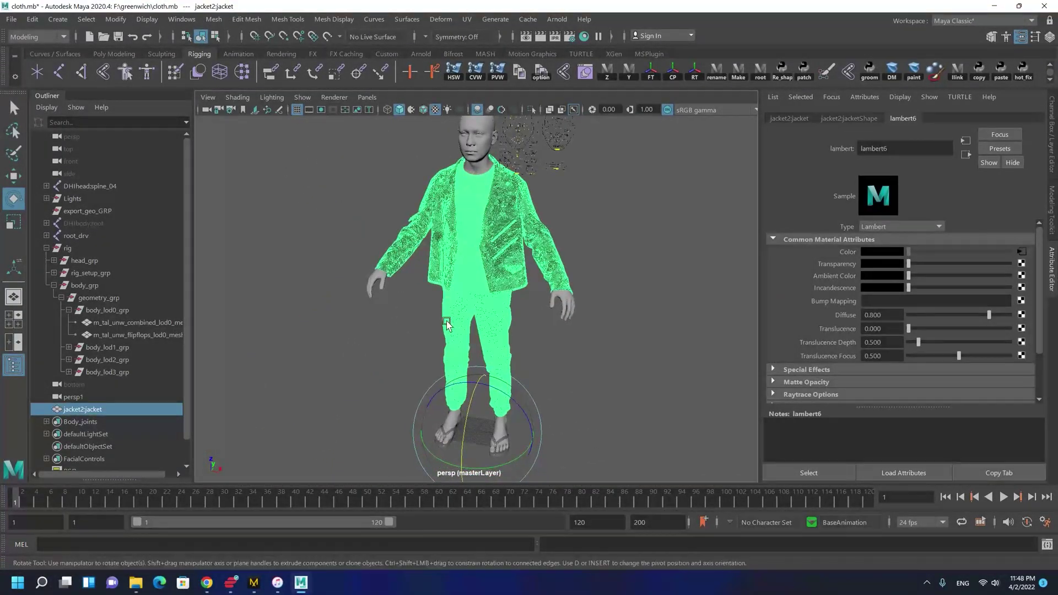
pyautogui.scroll(6, 496, 287)
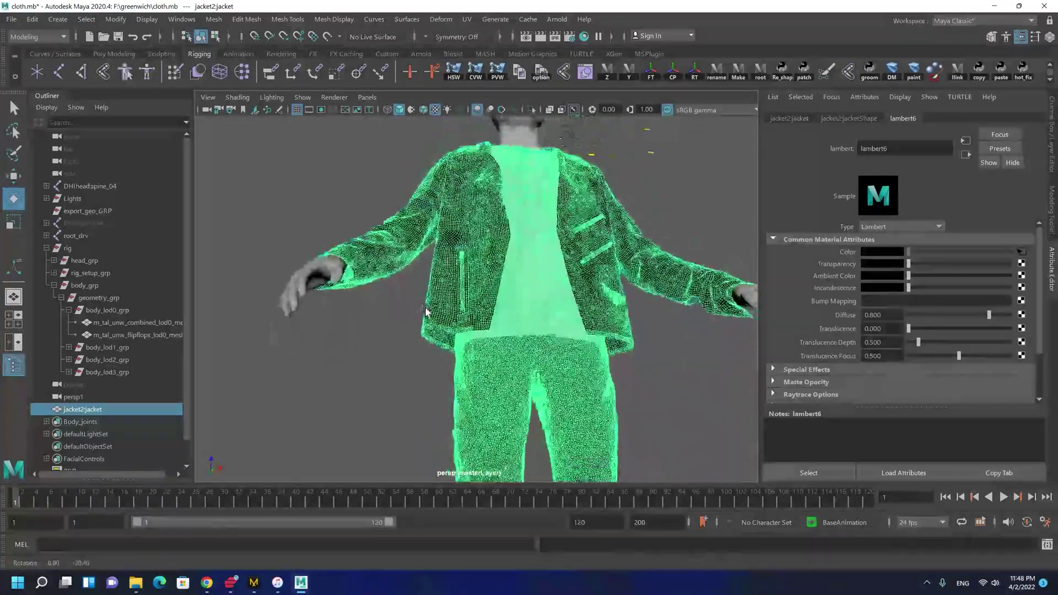
pyautogui.scroll(-3, 538, 244)
pyautogui.keyDown('shift'); pyautogui.moveTo(548, 237); pyautogui.dragTo(534, 426, button='right'); pyautogui.keyUp('shift')
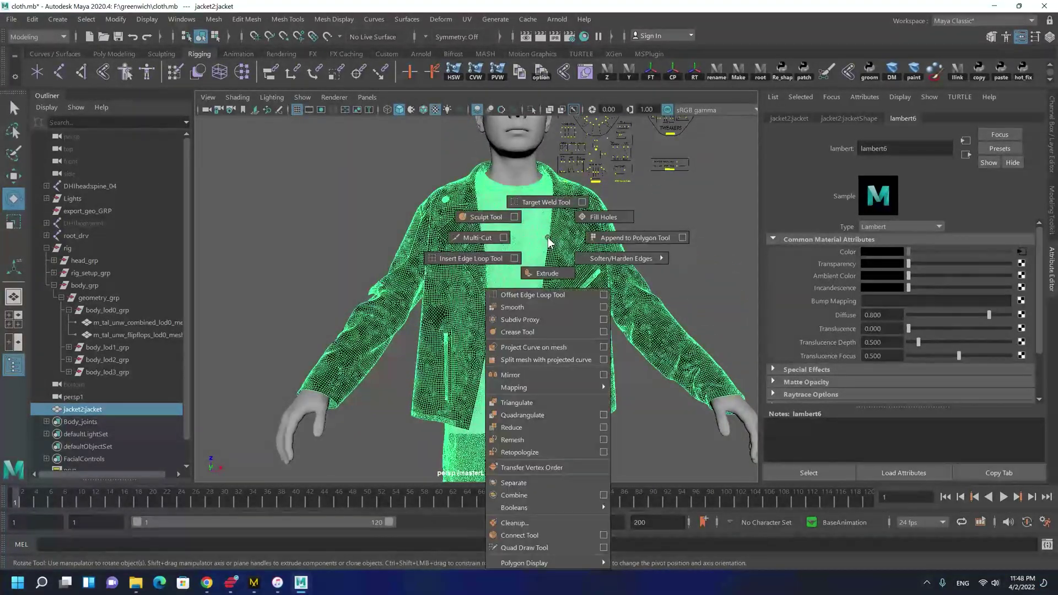
pyautogui.keyDown('shift'); pyautogui.moveTo(524, 490); pyautogui.dragTo(519, 481, button='right'); pyautogui.keyUp('shift')
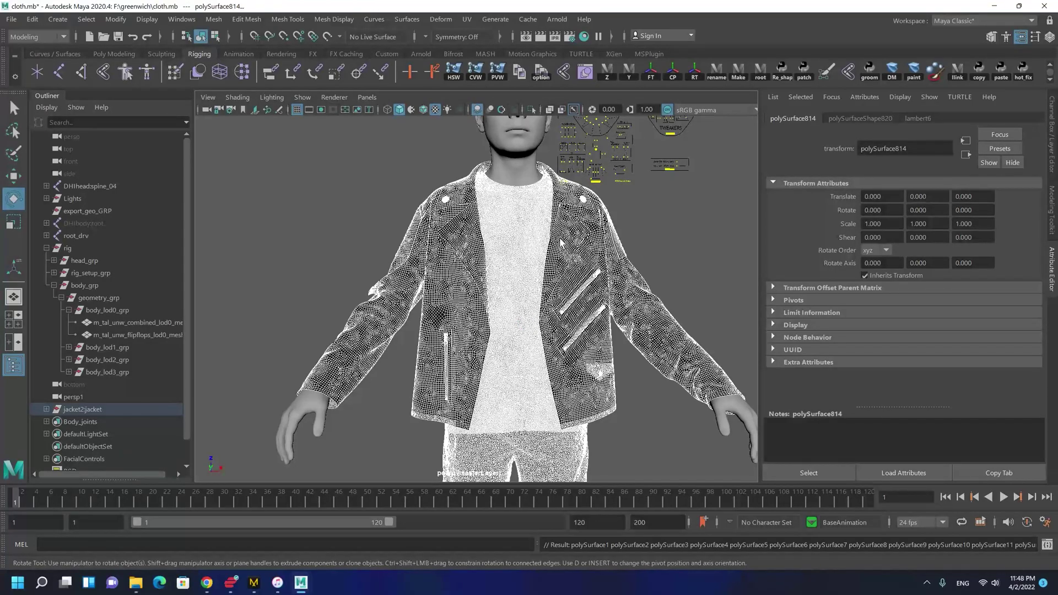
# Step: Select the outer upper-sleeve panel on the character's left arm and try hiding it
pyautogui.keyDown('alt'); pyautogui.moveTo(560, 241); pyautogui.dragTo(488, 262); pyautogui.keyUp('alt')
pyautogui.keyDown('alt'); pyautogui.moveTo(488, 262); pyautogui.dragTo(591, 333, button='right'); pyautogui.keyUp('alt')
pyautogui.keyDown('alt'); pyautogui.moveTo(591, 333); pyautogui.dragTo(548, 313); pyautogui.keyUp('alt')
pyautogui.scroll(-3, 558, 325)
pyautogui.click(497, 319)
pyautogui.scroll(4, 548, 313)
pyautogui.press('f')
pyautogui.scroll(5, 471, 301)
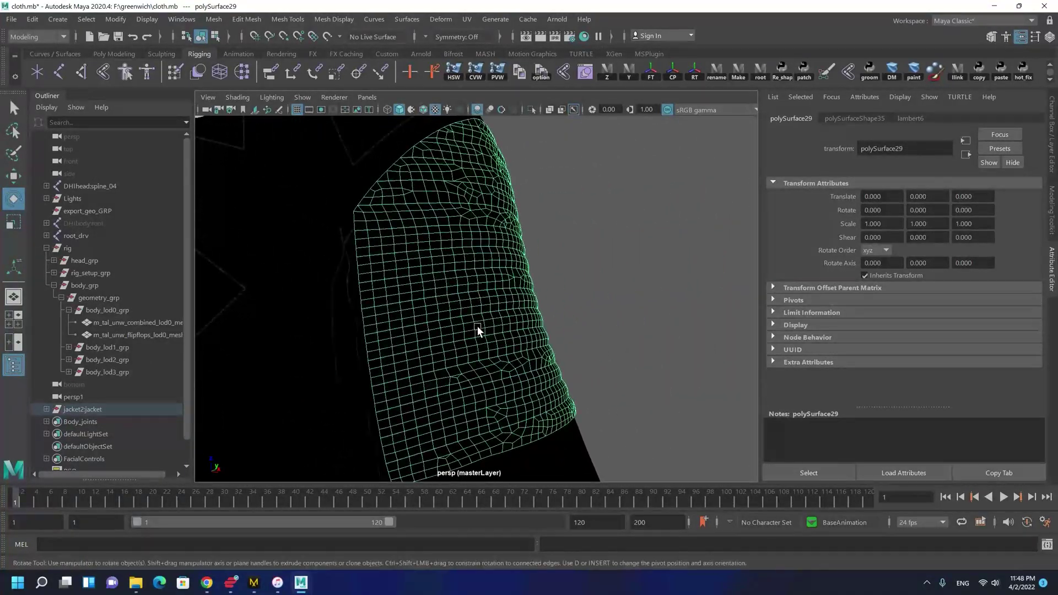
pyautogui.press('h')
pyautogui.hotkey('ctrl', 'z')
# Step: Delete the selected outer upper-sleeve panel from the jacket's left arm
pyautogui.keyDown('alt'); pyautogui.moveTo(488, 302); pyautogui.dragTo(410, 299, button='right'); pyautogui.keyUp('alt')
pyautogui.keyDown('alt'); pyautogui.moveTo(411, 298); pyautogui.dragTo(574, 328); pyautogui.keyUp('alt')
pyautogui.keyDown('alt'); pyautogui.moveTo(574, 327); pyautogui.dragTo(626, 440, button='right'); pyautogui.keyUp('alt')
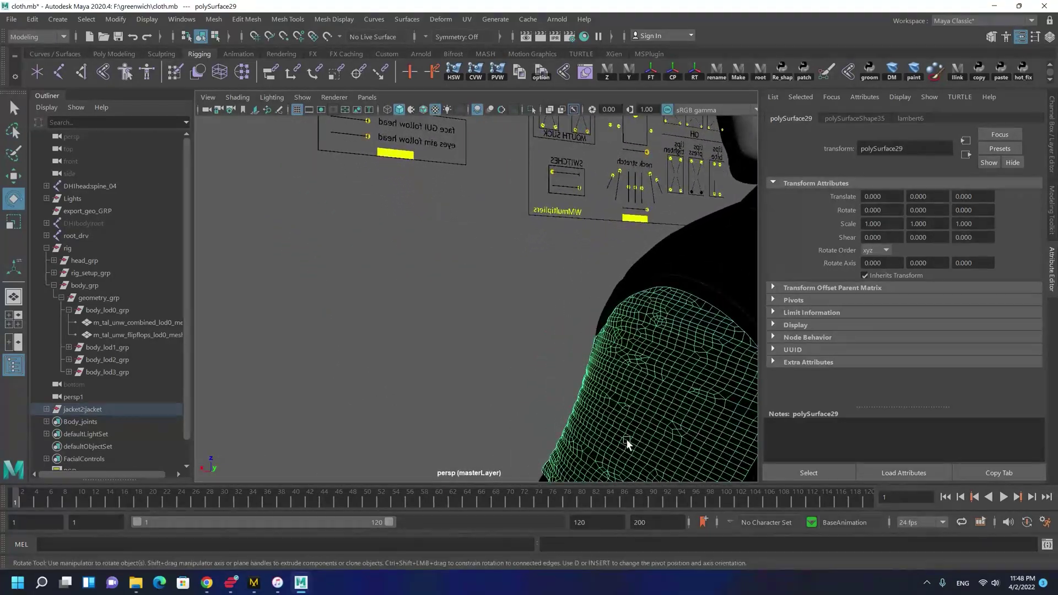
pyautogui.keyDown('alt'); pyautogui.moveTo(626, 440); pyautogui.dragTo(480, 337); pyautogui.keyUp('alt')
pyautogui.keyDown('alt'); pyautogui.moveTo(479, 336); pyautogui.dragTo(401, 310, button='middle'); pyautogui.keyUp('alt')
pyautogui.keyDown('alt'); pyautogui.moveTo(402, 311); pyautogui.dragTo(514, 280); pyautogui.keyUp('alt')
pyautogui.press('h')
pyautogui.hotkey('ctrl', 'z')
pyautogui.press('Delete')
pyautogui.keyDown('alt'); pyautogui.moveTo(496, 329); pyautogui.dragTo(438, 285, button='middle'); pyautogui.keyUp('alt')
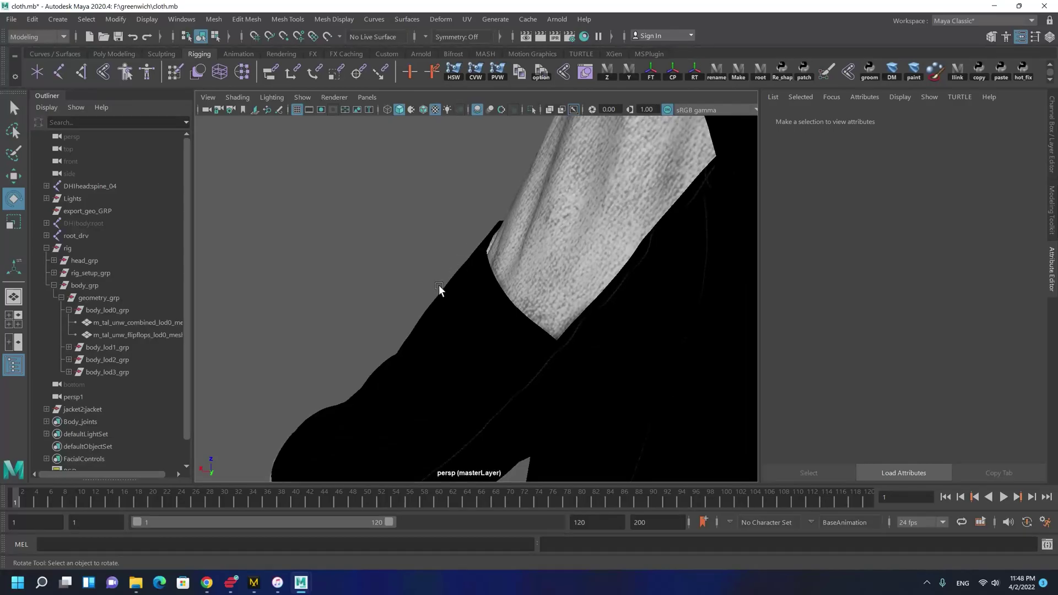
# Step: Hide the outer lower-sleeve panel of the jacket on the character's left arm
pyautogui.click(487, 325)
pyautogui.keyDown('alt'); pyautogui.moveTo(466, 329); pyautogui.dragTo(458, 368); pyautogui.keyUp('alt')
pyautogui.hotkey('ctrl', 'h')
pyautogui.keyDown('alt'); pyautogui.moveTo(458, 369); pyautogui.dragTo(407, 345, button='right'); pyautogui.keyUp('alt')
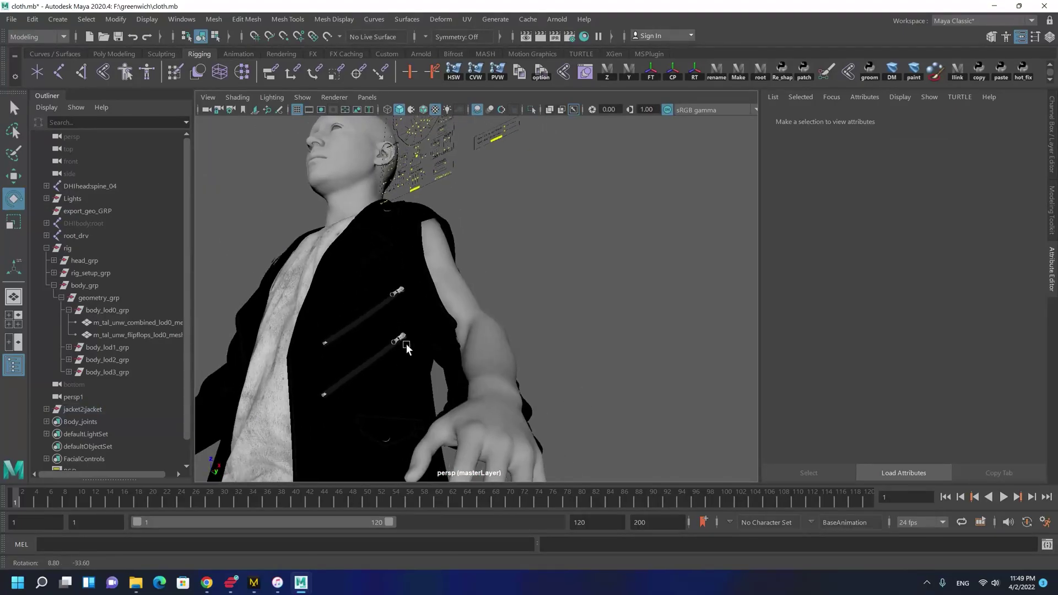
# Step: Hide the outer upper-sleeve panel of the jacket on the character's right arm
pyautogui.keyDown('alt'); pyautogui.moveTo(407, 345); pyautogui.dragTo(496, 248, button='middle'); pyautogui.keyUp('alt')
pyautogui.keyDown('alt'); pyautogui.moveTo(496, 248); pyautogui.dragTo(427, 283); pyautogui.keyUp('alt')
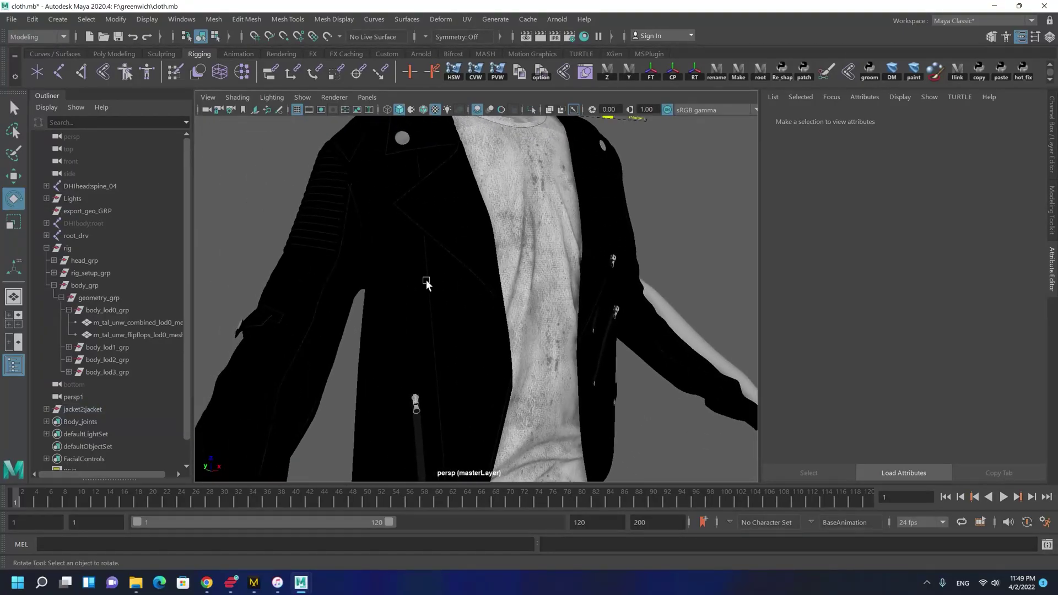
pyautogui.click(324, 231)
pyautogui.keyDown('alt'); pyautogui.moveTo(343, 299); pyautogui.dragTo(385, 287); pyautogui.keyUp('alt')
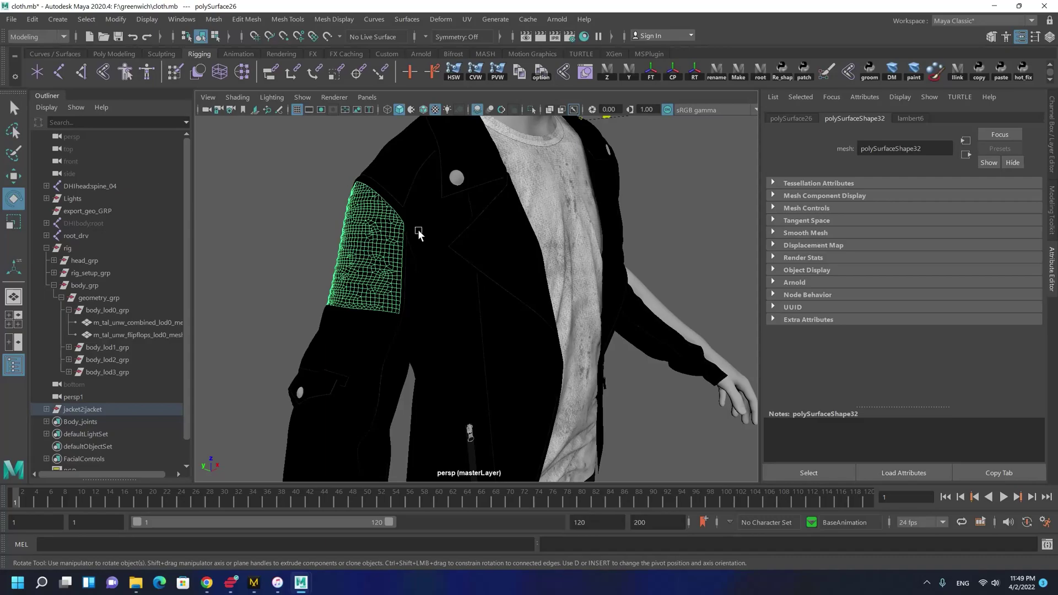
pyautogui.press('Delete')
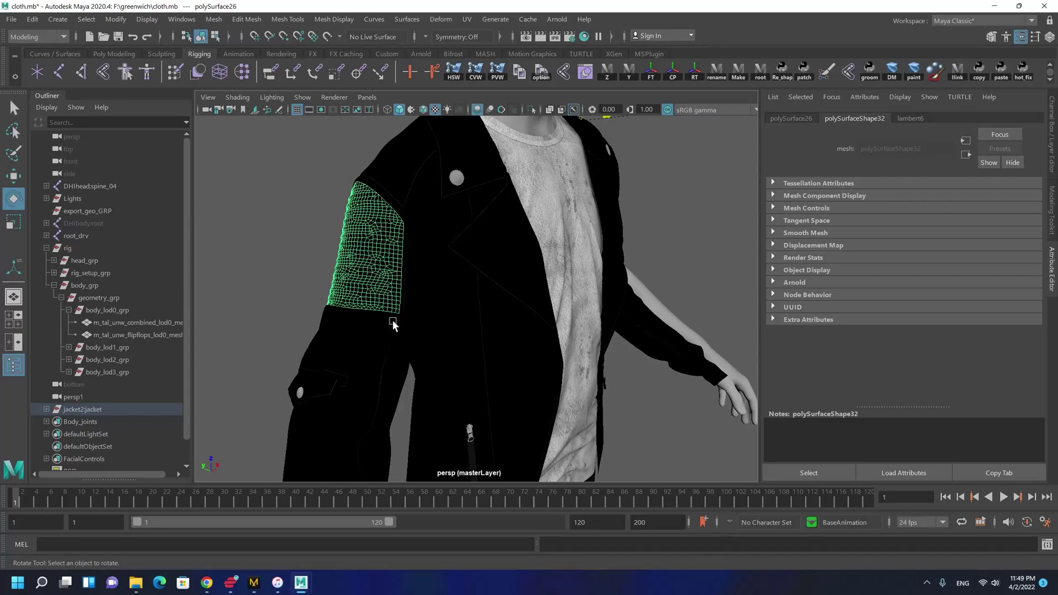
# Step: Hide the outer lower-sleeve panel on the character's right arm and the sleeve piece lying directly beneath it
pyautogui.keyDown('alt'); pyautogui.moveTo(402, 406); pyautogui.dragTo(545, 267, button='middle'); pyautogui.keyUp('alt')
pyautogui.click(481, 307)
pyautogui.press('h')
pyautogui.keyDown('alt'); pyautogui.moveTo(477, 326); pyautogui.dragTo(483, 312); pyautogui.keyUp('alt')
pyautogui.click(509, 279)
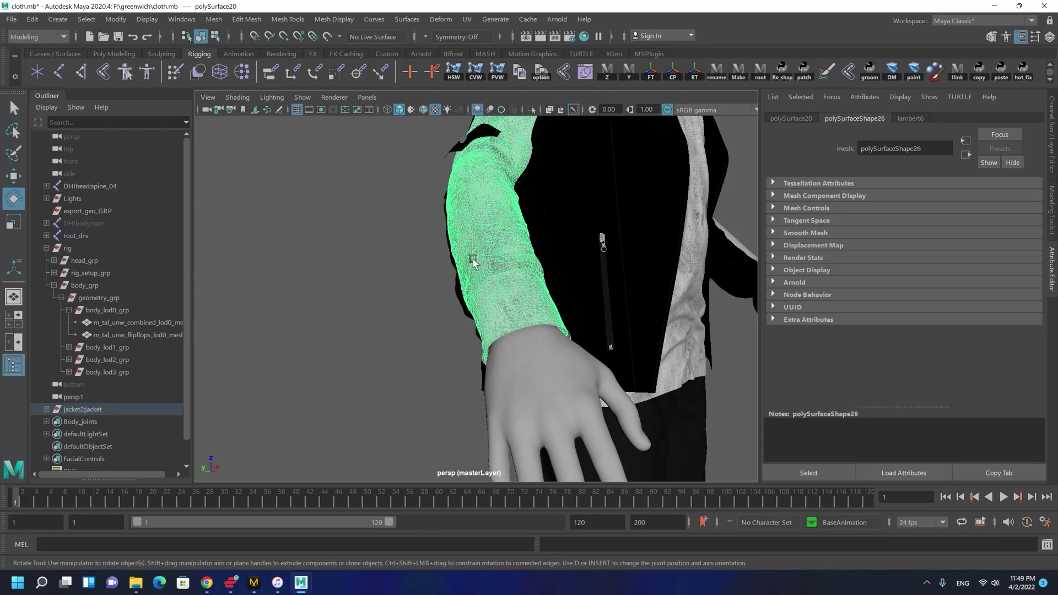
pyautogui.click(473, 259)
# Step: Select the back half of the shirt and examine the outfit's layers from below, the side and the front
pyautogui.keyDown('alt'); pyautogui.moveTo(456, 268); pyautogui.dragTo(499, 350); pyautogui.keyUp('alt')
pyautogui.click(283, 373)
pyautogui.keyDown('alt'); pyautogui.moveTo(306, 309); pyautogui.dragTo(481, 358, button='middle'); pyautogui.keyUp('alt')
pyautogui.keyDown('alt'); pyautogui.moveTo(481, 360); pyautogui.dragTo(530, 315); pyautogui.keyUp('alt')
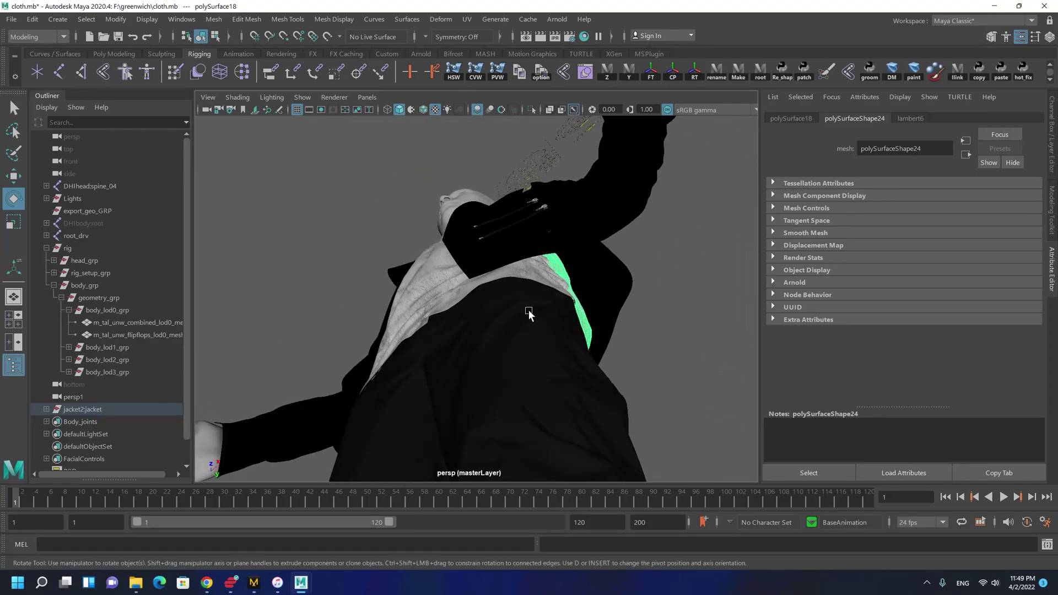
pyautogui.keyDown('alt'); pyautogui.moveTo(517, 280); pyautogui.dragTo(589, 292); pyautogui.keyUp('alt')
pyautogui.keyDown('alt'); pyautogui.moveTo(553, 257); pyautogui.dragTo(488, 304, button='middle'); pyautogui.keyUp('alt')
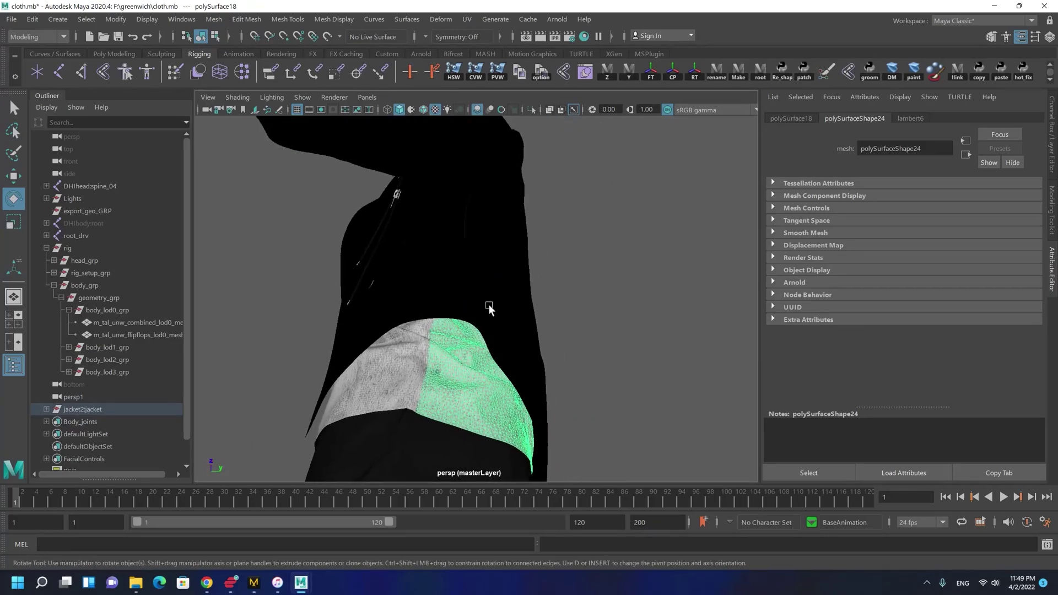
pyautogui.keyDown('alt'); pyautogui.moveTo(332, 280); pyautogui.dragTo(372, 279, button='right'); pyautogui.keyUp('alt')
pyautogui.keyDown('alt'); pyautogui.moveTo(372, 279); pyautogui.dragTo(404, 259); pyautogui.keyUp('alt')
pyautogui.keyDown('alt'); pyautogui.moveTo(404, 259); pyautogui.dragTo(468, 354, button='middle'); pyautogui.keyUp('alt')
pyautogui.keyDown('alt'); pyautogui.moveTo(414, 148); pyautogui.dragTo(319, 226, button='right'); pyautogui.keyUp('alt')
pyautogui.keyDown('alt'); pyautogui.moveTo(320, 225); pyautogui.dragTo(444, 328); pyautogui.keyUp('alt')
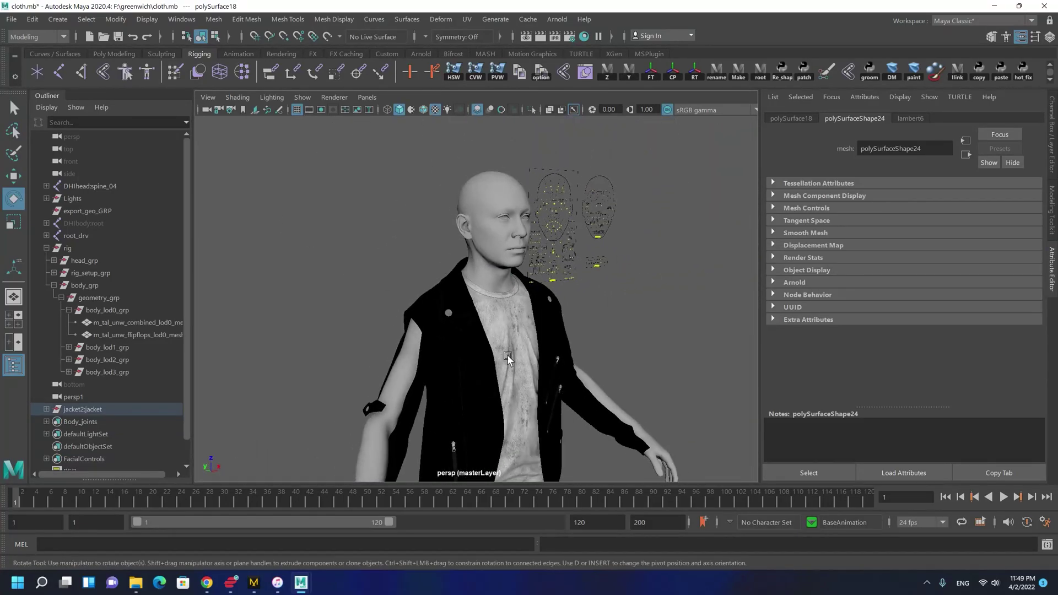
pyautogui.keyDown('alt'); pyautogui.moveTo(444, 329); pyautogui.dragTo(383, 352, button='right'); pyautogui.keyUp('alt')
pyautogui.keyDown('alt'); pyautogui.moveTo(382, 352); pyautogui.dragTo(380, 325); pyautogui.keyUp('alt')
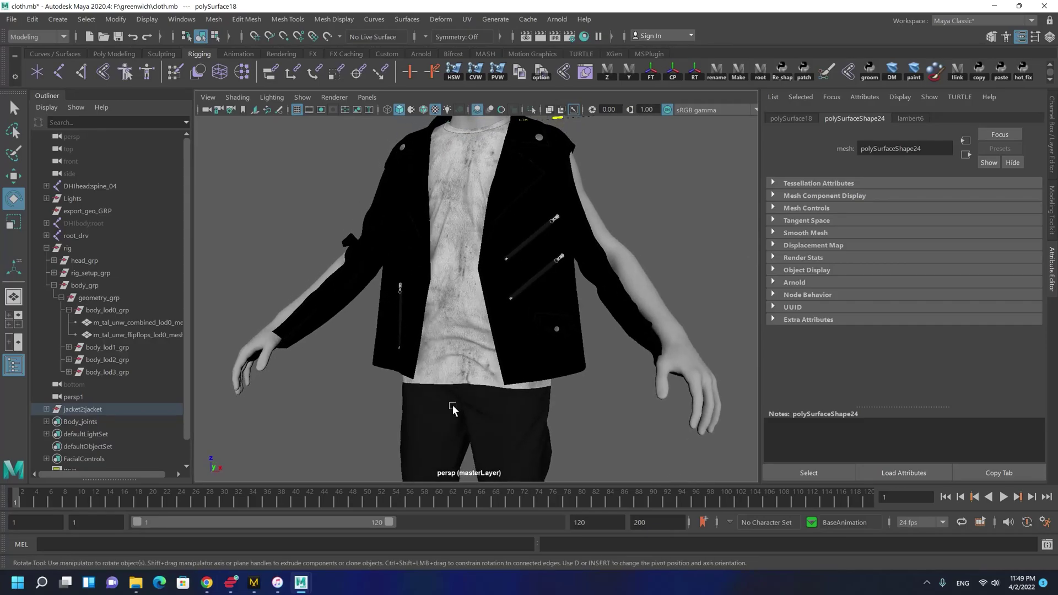
# Step: Hide the front trouser pieces covering the character's right leg
pyautogui.click(454, 408)
pyautogui.keyDown('alt'); pyautogui.moveTo(386, 304); pyautogui.dragTo(362, 124, button='middle'); pyautogui.keyUp('alt')
pyautogui.press('h')
pyautogui.keyDown('alt'); pyautogui.moveTo(389, 324); pyautogui.dragTo(421, 307); pyautogui.keyUp('alt')
pyautogui.keyDown('alt'); pyautogui.moveTo(420, 307); pyautogui.dragTo(455, 407, button='middle'); pyautogui.keyUp('alt')
pyautogui.keyDown('alt'); pyautogui.moveTo(455, 406); pyautogui.dragTo(528, 422, button='right'); pyautogui.keyUp('alt')
pyautogui.click(342, 358)
pyautogui.keyDown('alt'); pyautogui.moveTo(343, 358); pyautogui.dragTo(402, 305); pyautogui.keyUp('alt')
pyautogui.press('Delete')
# Step: Hide the front trouser pieces on the character's left leg while keeping the body mesh visible
pyautogui.keyDown('alt'); pyautogui.moveTo(722, 328); pyautogui.dragTo(553, 284, button='middle'); pyautogui.keyUp('alt')
pyautogui.moveTo(553, 292); pyautogui.dragTo(546, 314)
pyautogui.press('h')
pyautogui.hotkey('ctrl', 'z')
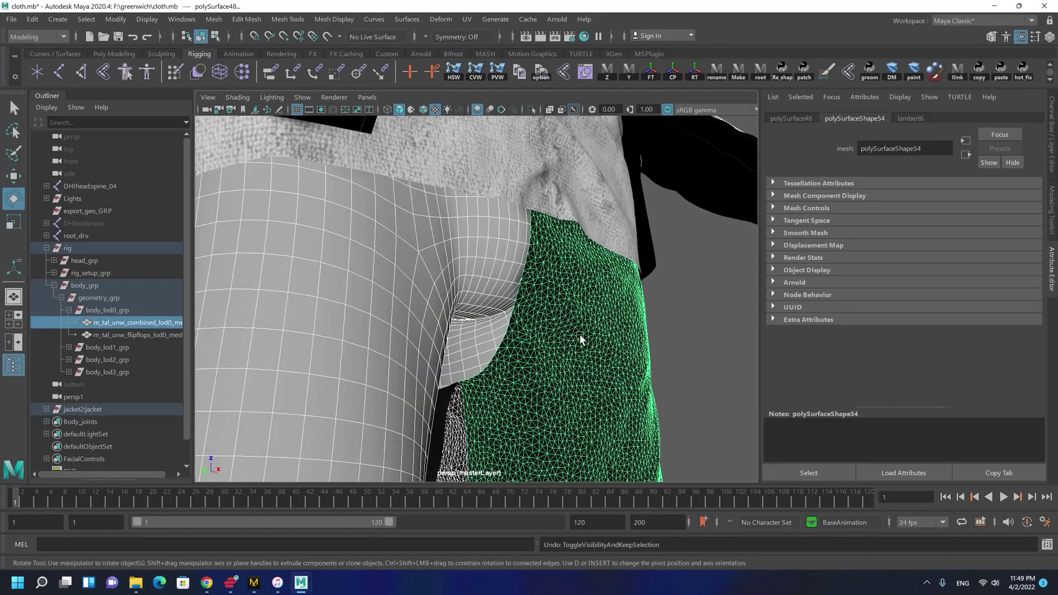
pyautogui.press('h')
pyautogui.press('Delete')
pyautogui.click(634, 330)
pyautogui.press('Delete')
# Step: Hide the trouser cuffs around both of the character's ankles
pyautogui.keyDown('alt'); pyautogui.moveTo(640, 348); pyautogui.dragTo(599, 433); pyautogui.keyUp('alt')
pyautogui.keyDown('alt'); pyautogui.moveTo(600, 433); pyautogui.dragTo(518, 415, button='right'); pyautogui.keyUp('alt')
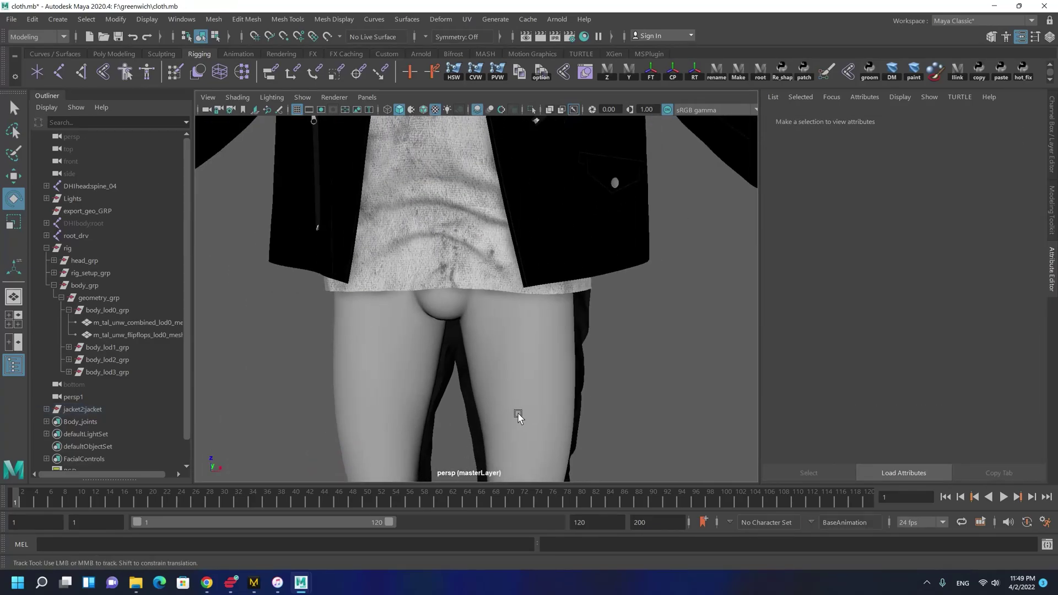
pyautogui.keyDown('alt'); pyautogui.moveTo(518, 415); pyautogui.dragTo(510, 391, button='middle'); pyautogui.keyUp('alt')
pyautogui.click(519, 432)
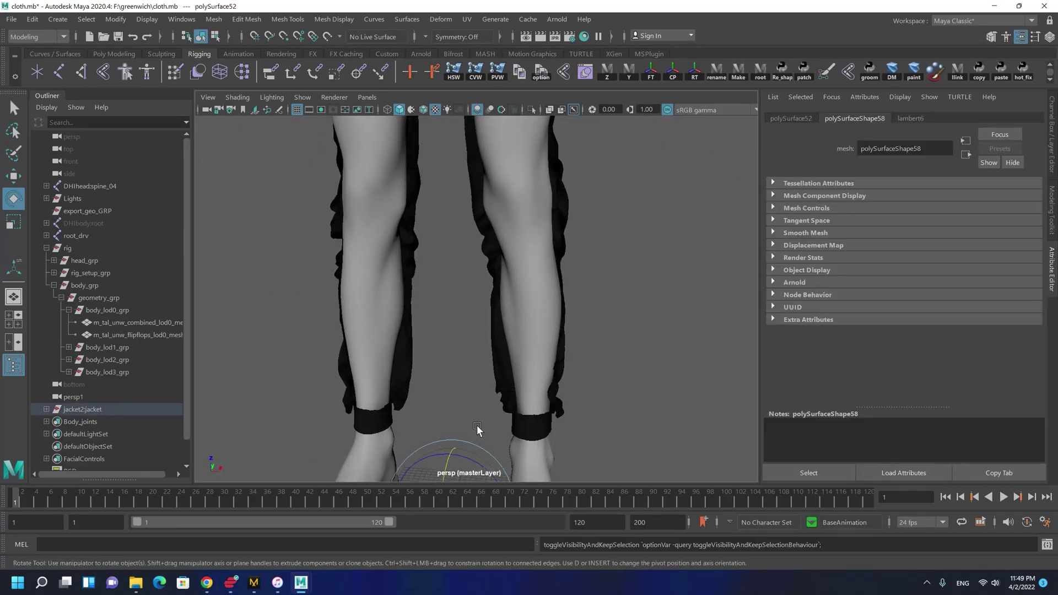
pyautogui.click(540, 433)
pyautogui.press('Delete')
pyautogui.click(381, 419)
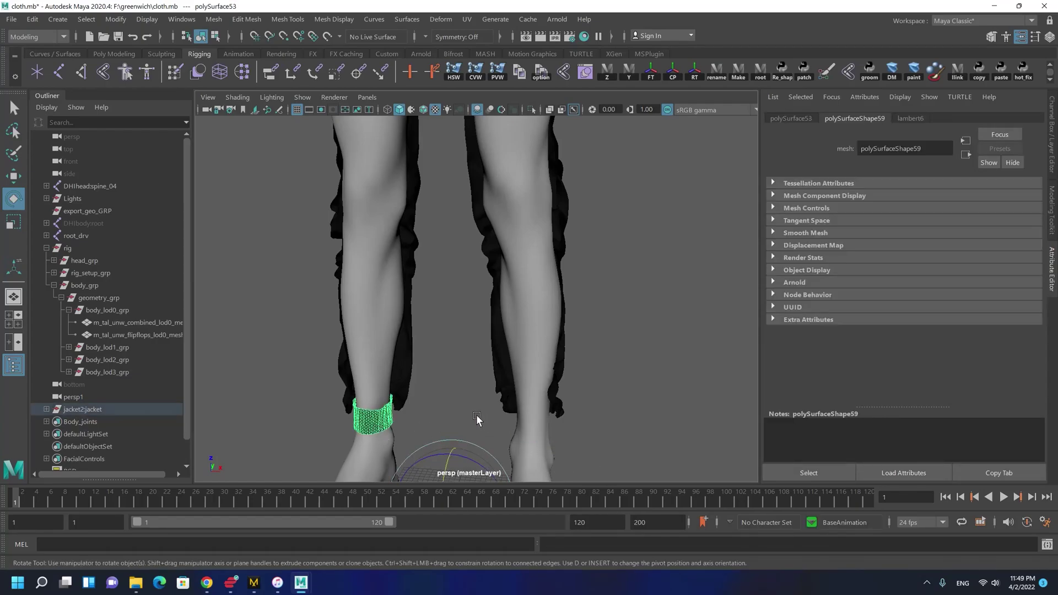
pyautogui.press('Delete')
pyautogui.keyDown('alt'); pyautogui.moveTo(485, 424); pyautogui.dragTo(340, 336, button='right'); pyautogui.keyUp('alt')
pyautogui.keyDown('alt'); pyautogui.moveTo(340, 336); pyautogui.dragTo(376, 333); pyautogui.keyUp('alt')
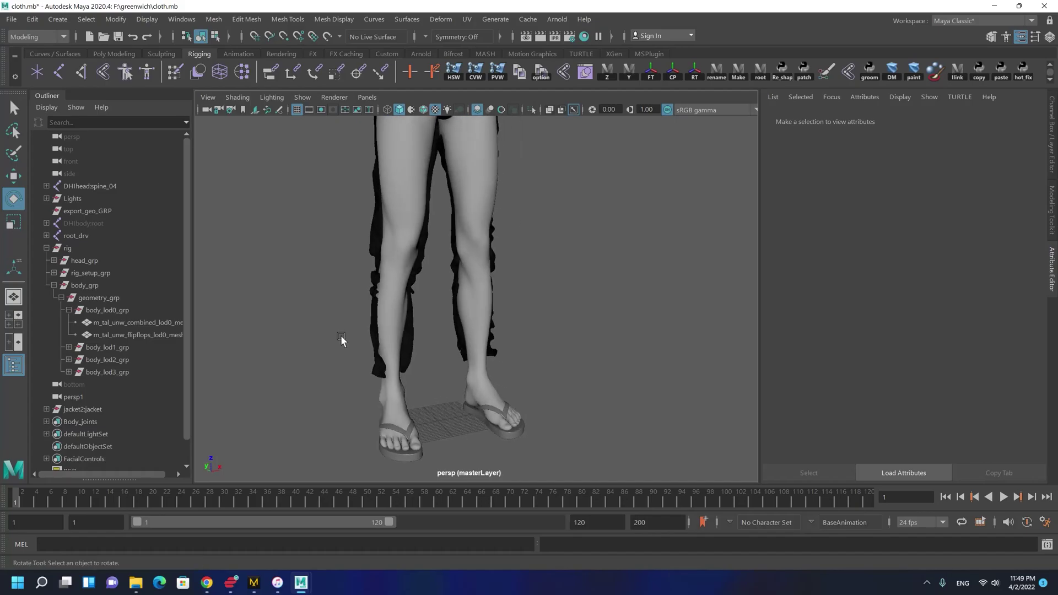
# Step: Select every piece of the jacket2:jacket group, from polySurface1 to polySurface814, and turn visibility on for all of them
pyautogui.click(46, 409)
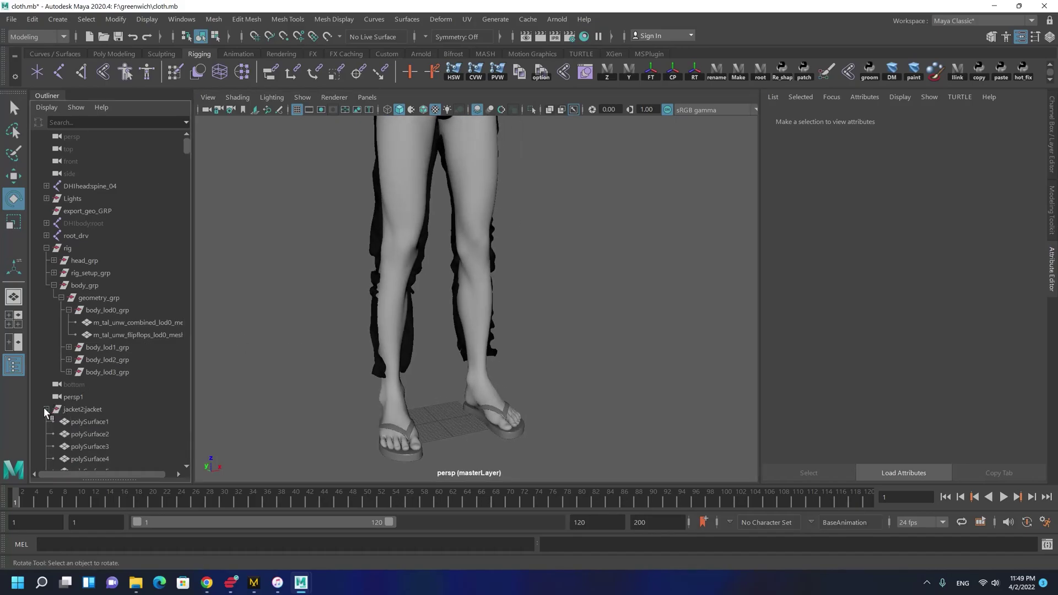
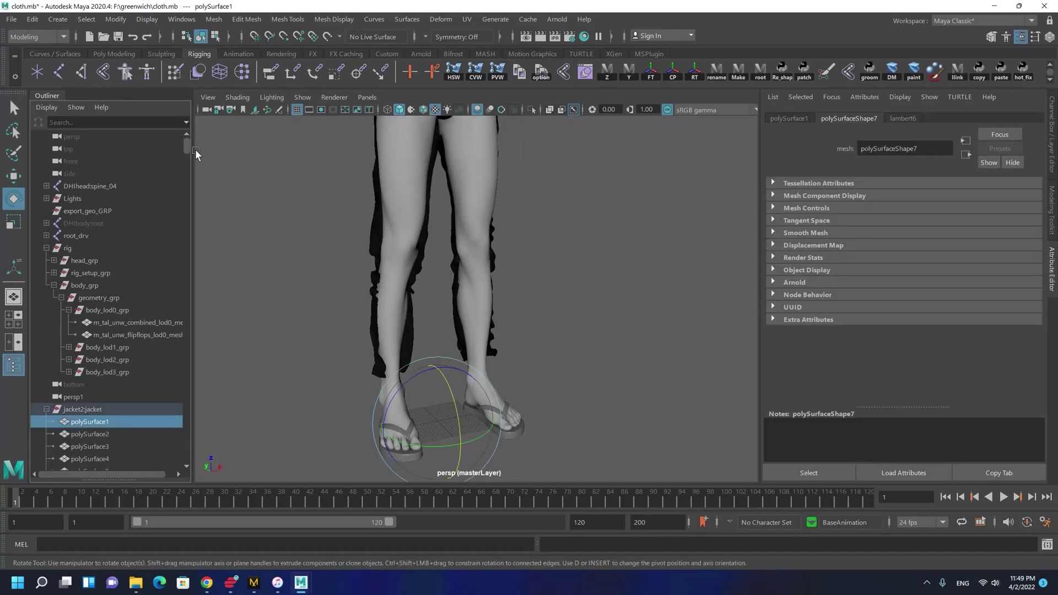
pyautogui.moveTo(187, 148); pyautogui.dragTo(143, 484)
pyautogui.keyDown('shift'); pyautogui.click(107, 380); pyautogui.keyUp('shift')
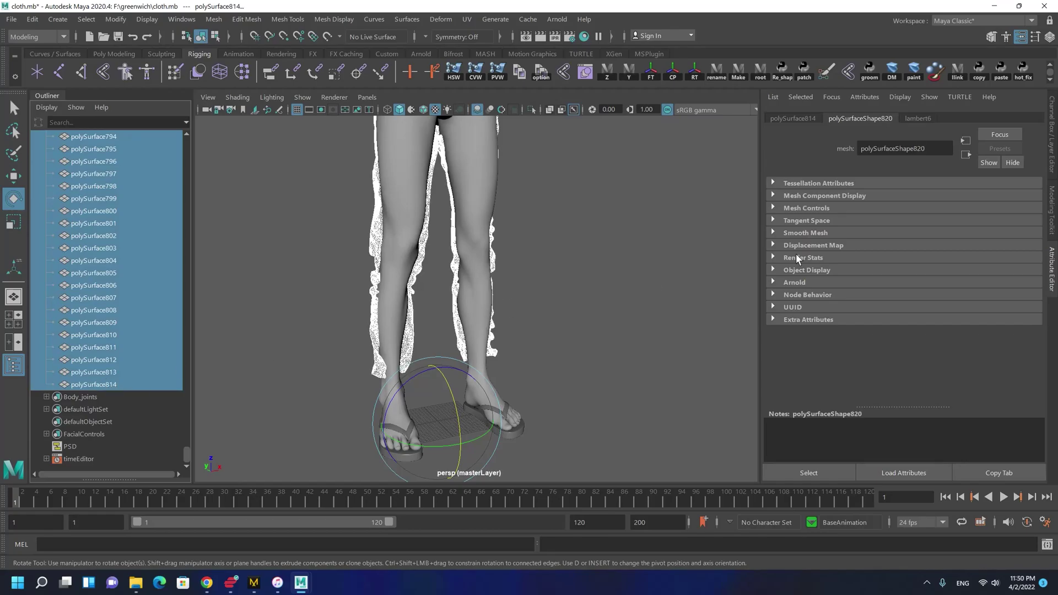
pyautogui.click(1054, 166)
pyautogui.doubleClick(1009, 221)
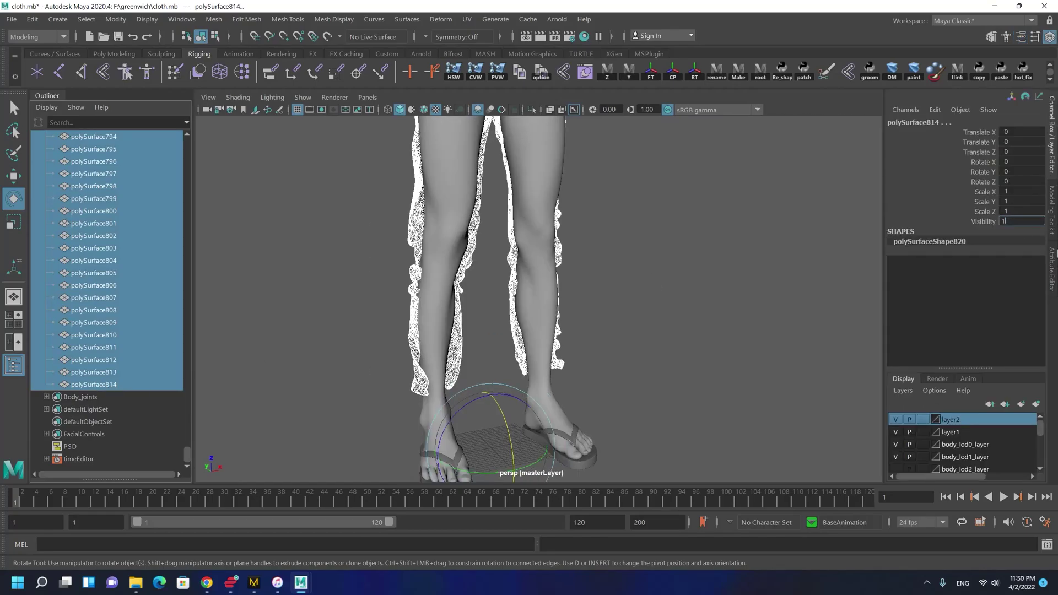
pyautogui.press('Return')
# Step: Combine all the selected outfit pieces into a single polygon mesh
pyautogui.keyDown('alt'); pyautogui.moveTo(541, 253); pyautogui.dragTo(545, 322, button='middle'); pyautogui.keyUp('alt')
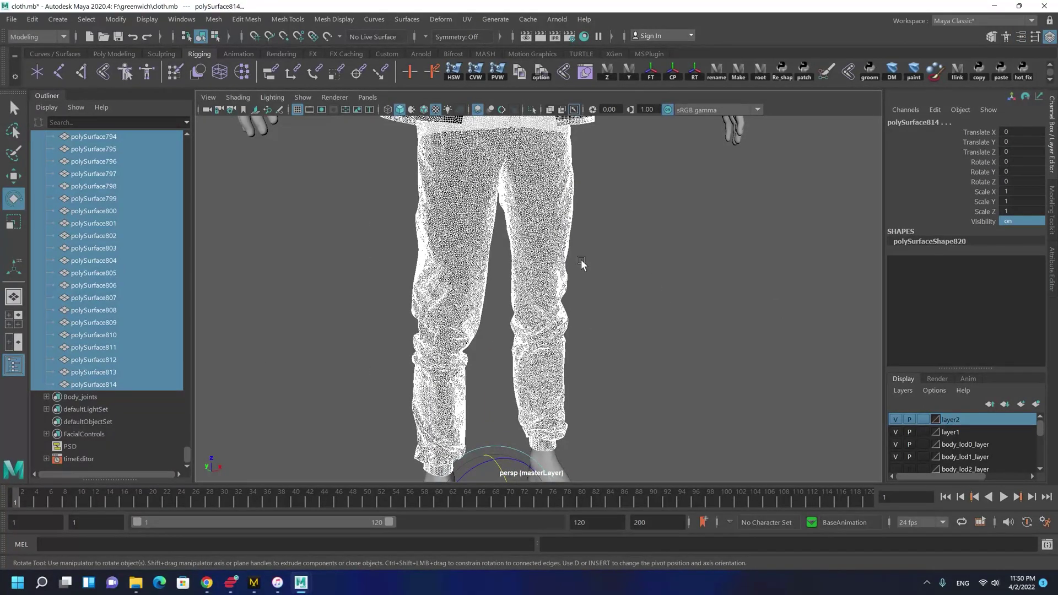
pyautogui.keyDown('alt'); pyautogui.moveTo(582, 265); pyautogui.dragTo(564, 291, button='middle'); pyautogui.keyUp('alt')
pyautogui.keyDown('alt'); pyautogui.moveTo(563, 253); pyautogui.dragTo(552, 241); pyautogui.keyUp('alt')
pyautogui.keyDown('alt'); pyautogui.moveTo(553, 242); pyautogui.dragTo(520, 351, button='middle'); pyautogui.keyUp('alt')
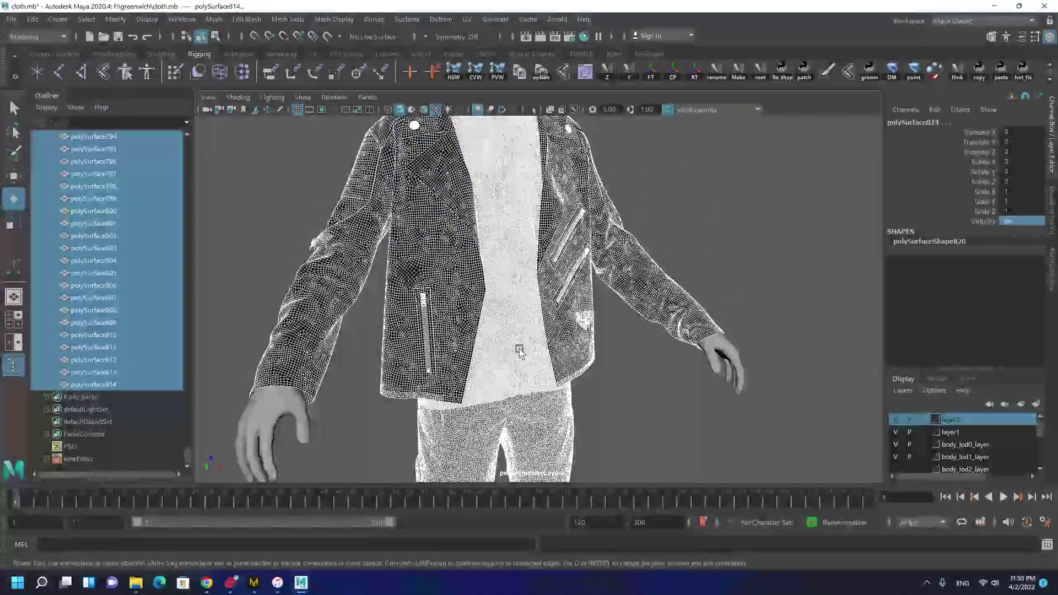
pyautogui.keyDown('alt'); pyautogui.moveTo(520, 352); pyautogui.dragTo(651, 239); pyautogui.keyUp('alt')
pyautogui.keyDown('alt'); pyautogui.moveTo(575, 210); pyautogui.dragTo(595, 330, button='middle'); pyautogui.keyUp('alt')
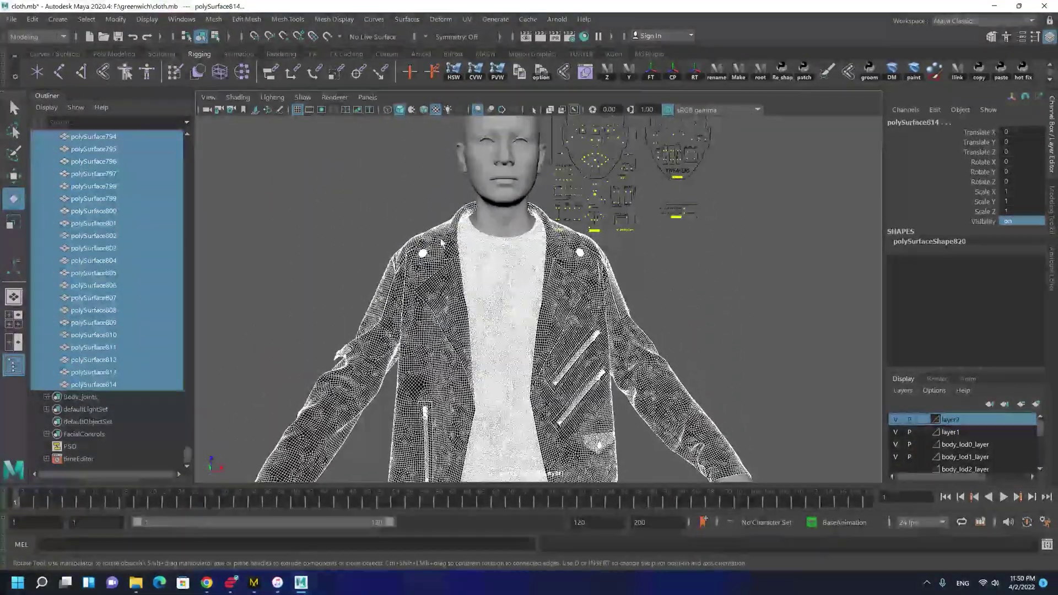
pyautogui.scroll(7, 569, 383)
pyautogui.keyDown('shift'); pyautogui.moveTo(581, 200); pyautogui.dragTo(581, 462, button='right'); pyautogui.keyUp('shift')
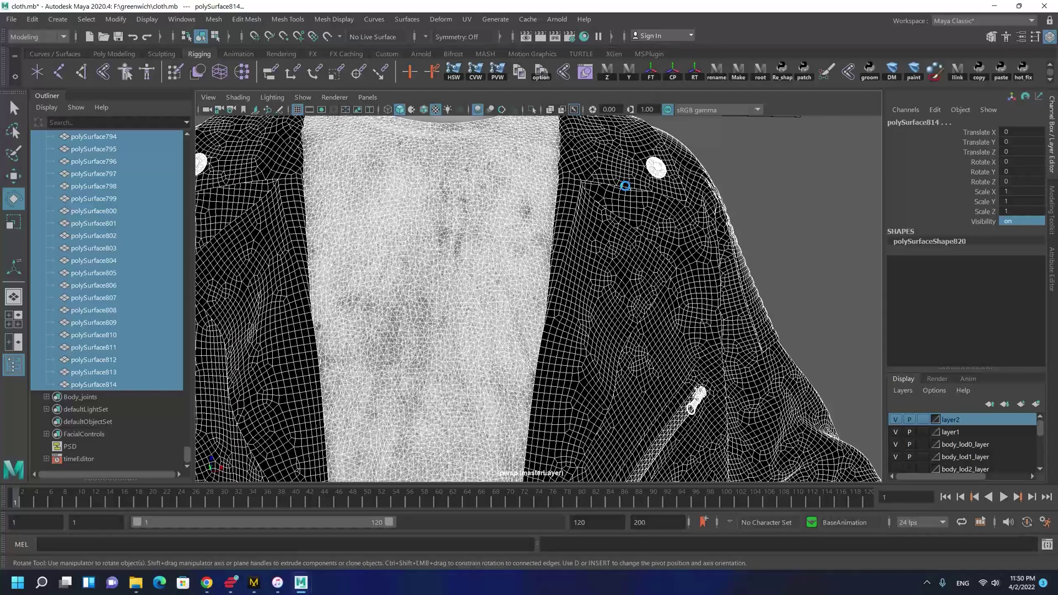
pyautogui.hotkey('ctrl', 'shift', 'c')
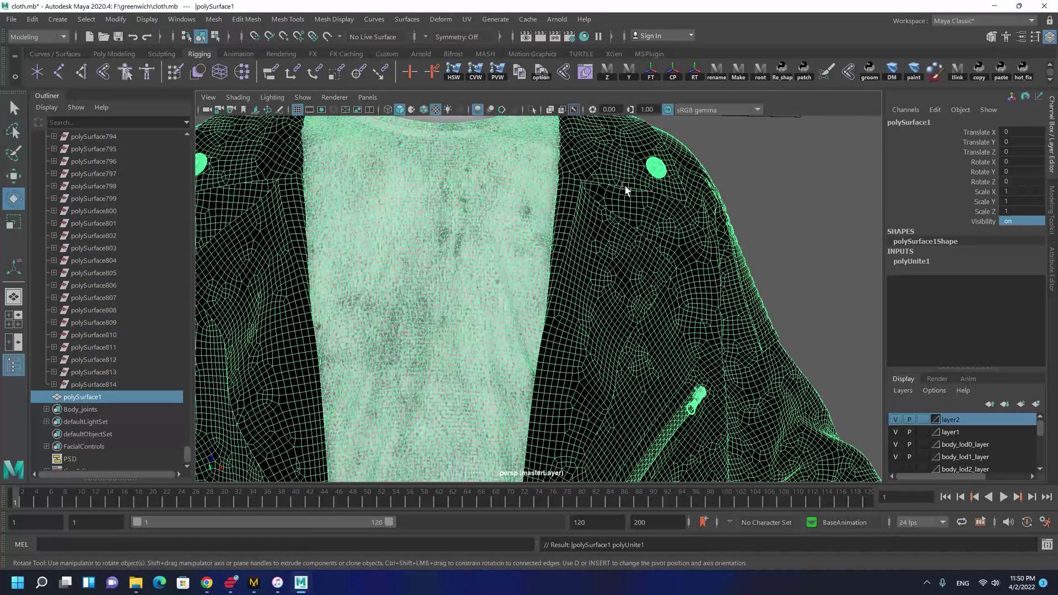
# Step: Delete the construction history of the combined outfit mesh
pyautogui.keyDown('alt'); pyautogui.moveTo(668, 328); pyautogui.dragTo(441, 332, button='right'); pyautogui.keyUp('alt')
pyautogui.keyDown('alt'); pyautogui.moveTo(441, 332); pyautogui.dragTo(456, 267); pyautogui.keyUp('alt')
pyautogui.keyDown('alt'); pyautogui.moveTo(456, 267); pyautogui.dragTo(487, 227, button='middle'); pyautogui.keyUp('alt')
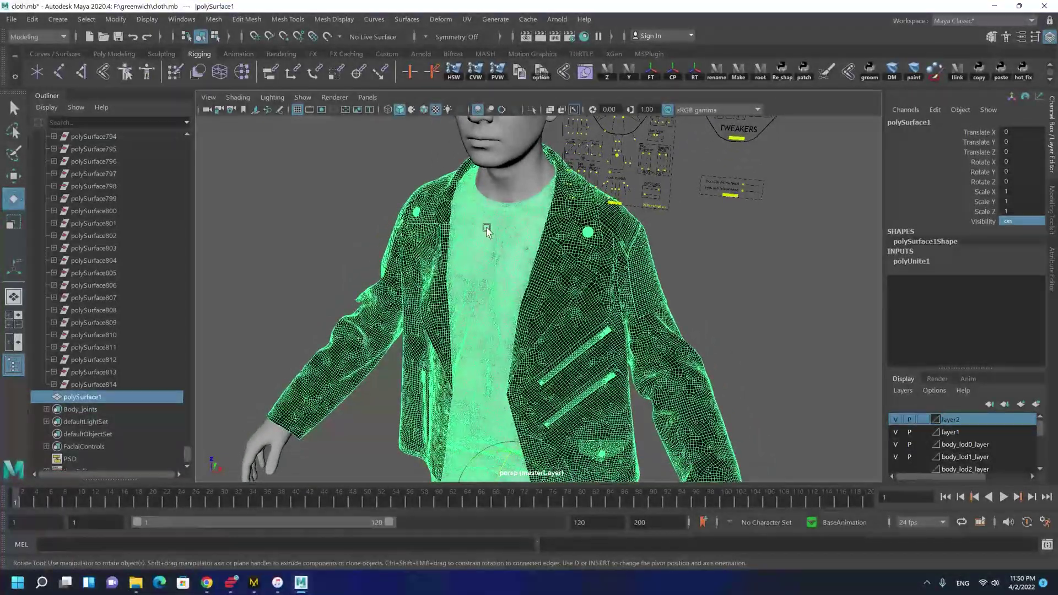
pyautogui.hotkey('alt', 'shift', 'd')
# Step: Deselect the combined outfit and examine it on the character from several angles
pyautogui.keyDown('alt'); pyautogui.moveTo(492, 248); pyautogui.dragTo(563, 285, button='right'); pyautogui.keyUp('alt')
pyautogui.keyDown('alt'); pyautogui.moveTo(564, 286); pyautogui.dragTo(463, 223); pyautogui.keyUp('alt')
pyautogui.keyDown('alt'); pyautogui.moveTo(463, 223); pyautogui.dragTo(438, 170, button='right'); pyautogui.keyUp('alt')
pyautogui.keyDown('alt'); pyautogui.moveTo(438, 171); pyautogui.dragTo(469, 313, button='middle'); pyautogui.keyUp('alt')
pyautogui.keyDown('alt'); pyautogui.moveTo(470, 313); pyautogui.dragTo(650, 320); pyautogui.keyUp('alt')
pyautogui.click(805, 322)
pyautogui.keyDown('alt'); pyautogui.moveTo(436, 352); pyautogui.dragTo(441, 248, button='middle'); pyautogui.keyUp('alt')
pyautogui.keyDown('alt'); pyautogui.moveTo(441, 248); pyautogui.dragTo(463, 303, button='right'); pyautogui.keyUp('alt')
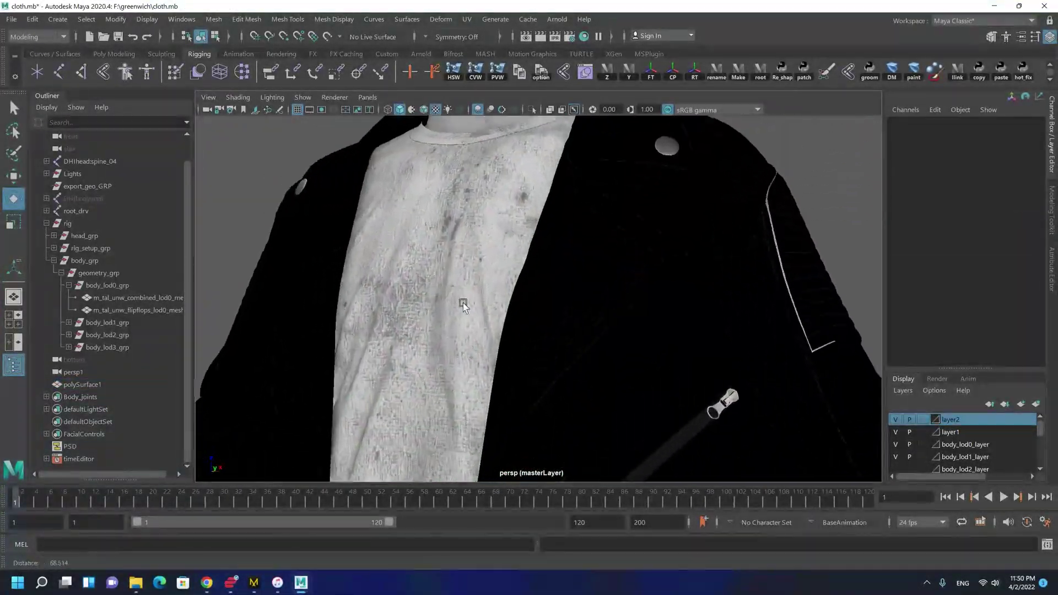
# Step: Switch the viewport to smooth shading without textures to check the outfit's surface
pyautogui.scroll(3, 464, 303)
pyautogui.click(429, 304)
pyautogui.scroll(4, 457, 276)
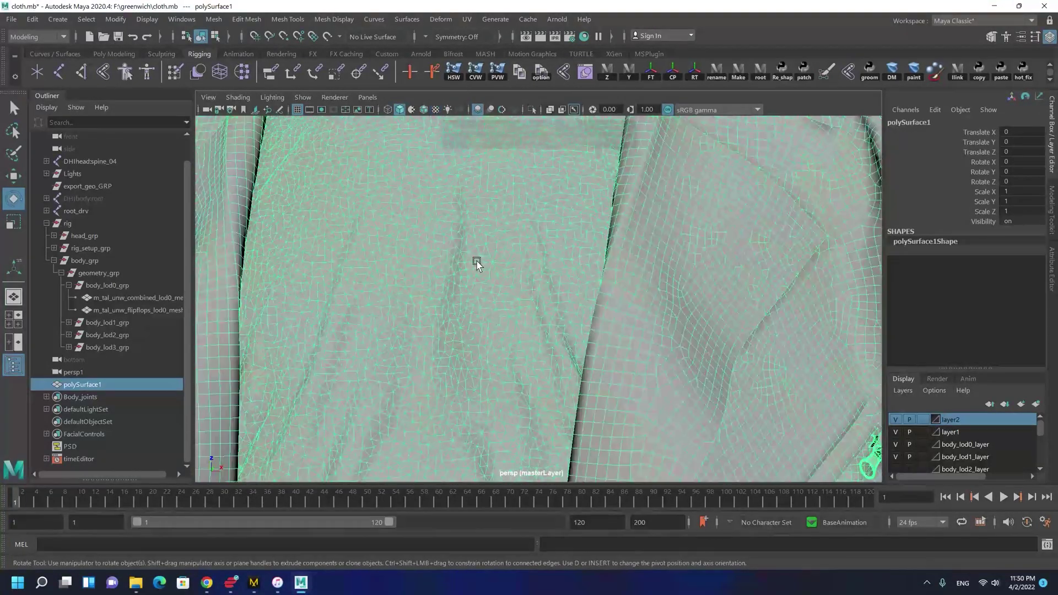
pyautogui.press('5')
pyautogui.scroll(-6, 557, 296)
pyautogui.click(781, 274)
pyautogui.keyDown('alt'); pyautogui.moveTo(781, 273); pyautogui.dragTo(602, 310); pyautogui.keyUp('alt')
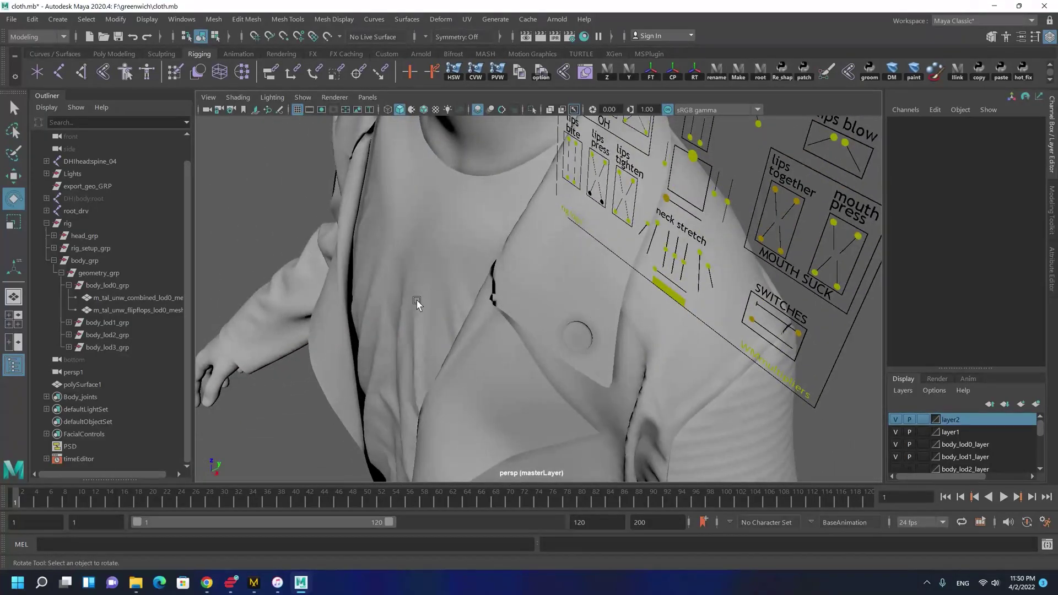
# Step: Unlock the normals of the combined outfit mesh
pyautogui.scroll(10, 507, 358)
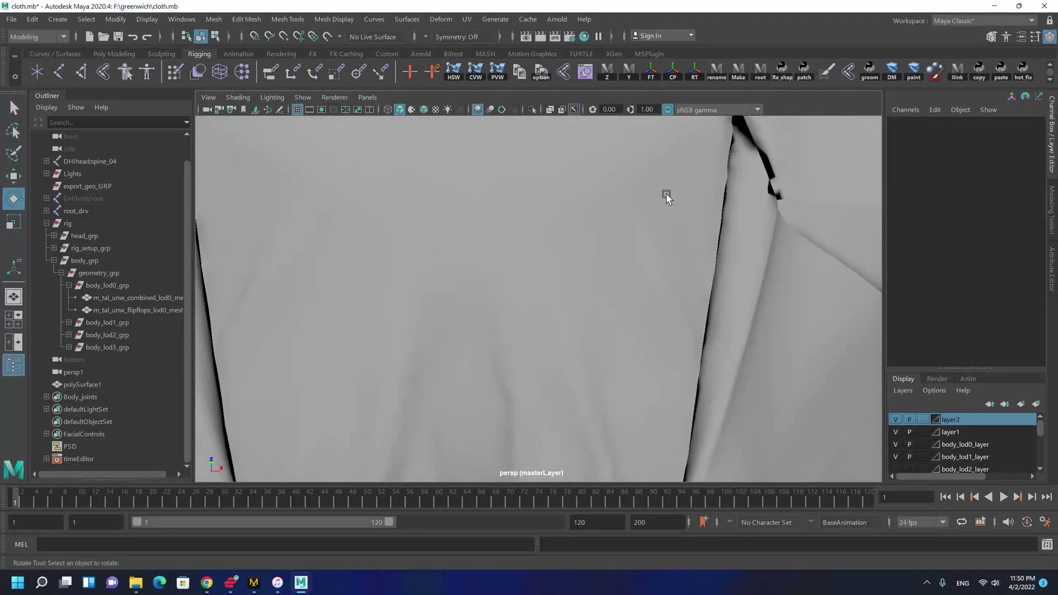
pyautogui.keyDown('alt'); pyautogui.moveTo(651, 219); pyautogui.dragTo(743, 219); pyautogui.keyUp('alt')
pyautogui.click(714, 277)
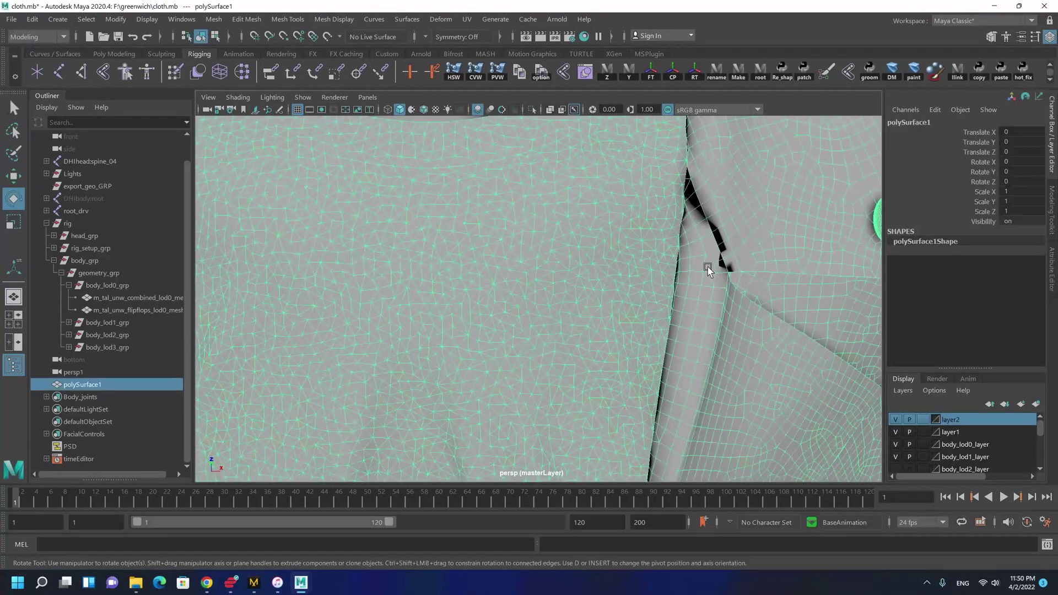
pyautogui.click(17, 37)
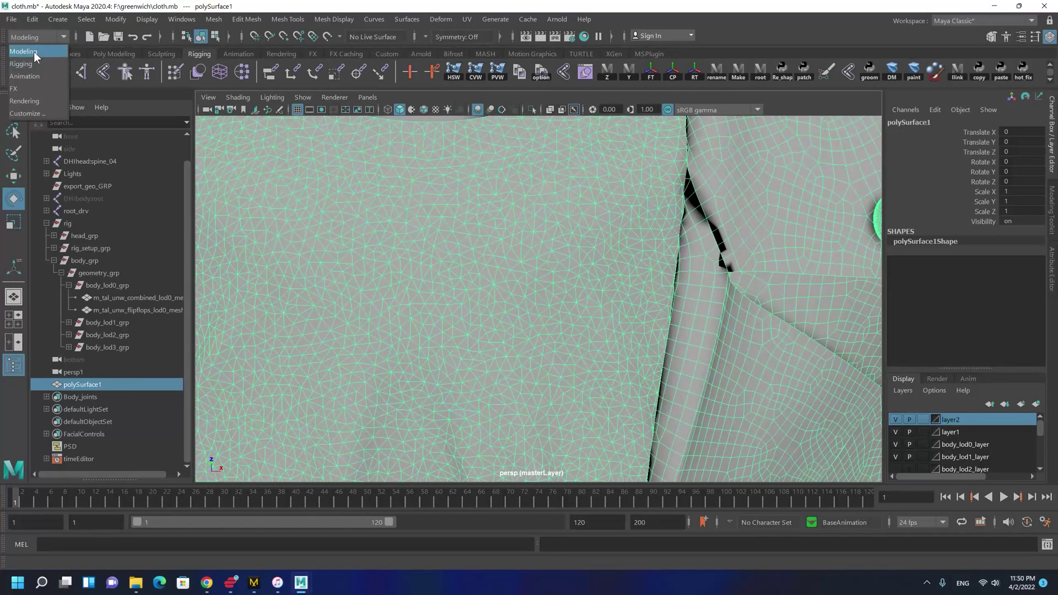
pyautogui.click(34, 52)
pyautogui.click(333, 20)
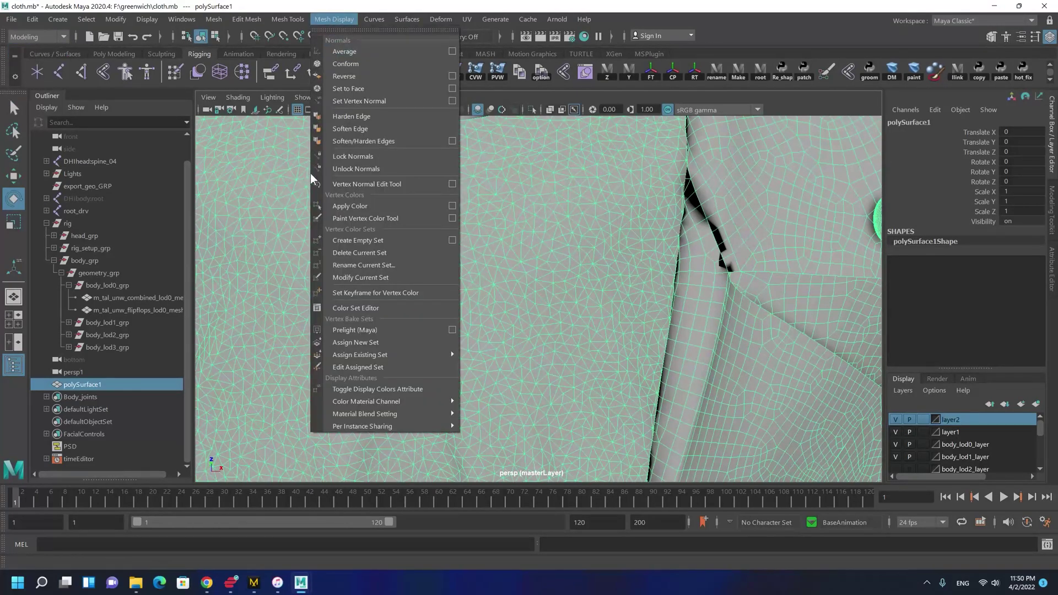
pyautogui.click(342, 165)
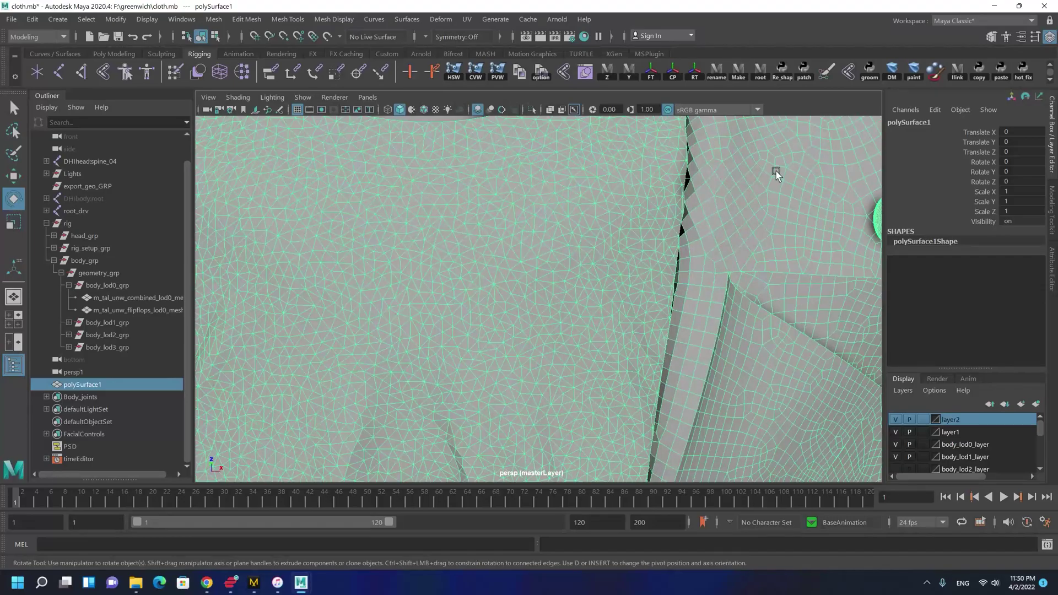
# Step: Soften all edges of the combined outfit mesh
pyautogui.scroll(-6, 496, 253)
pyautogui.keyDown('alt'); pyautogui.moveTo(663, 273); pyautogui.dragTo(689, 260); pyautogui.keyUp('alt')
pyautogui.keyDown('shift'); pyautogui.moveTo(597, 240); pyautogui.dragTo(756, 262, button='right'); pyautogui.keyUp('shift')
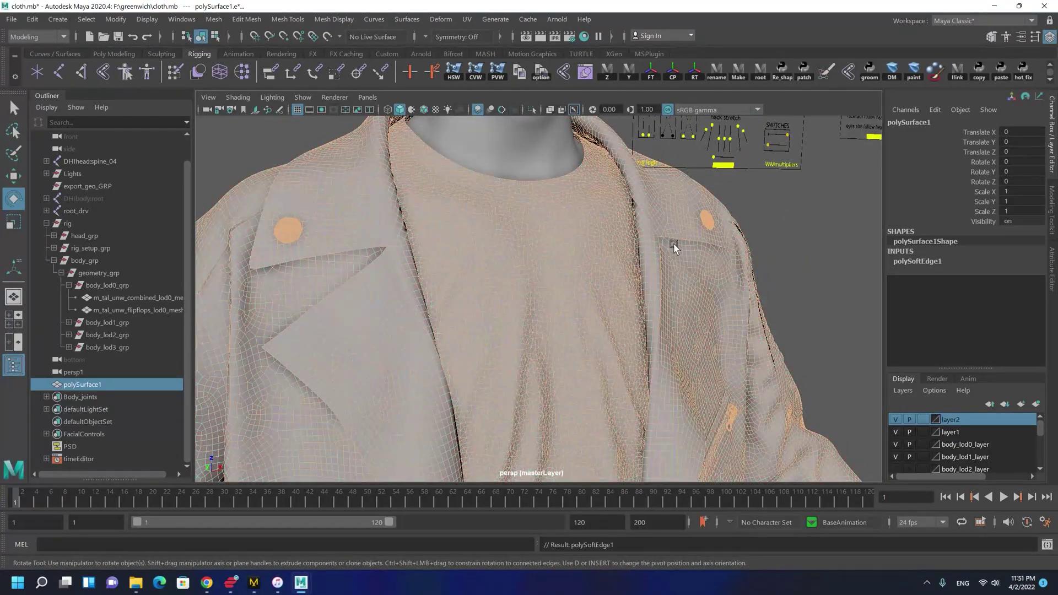
pyautogui.scroll(-3, 635, 259)
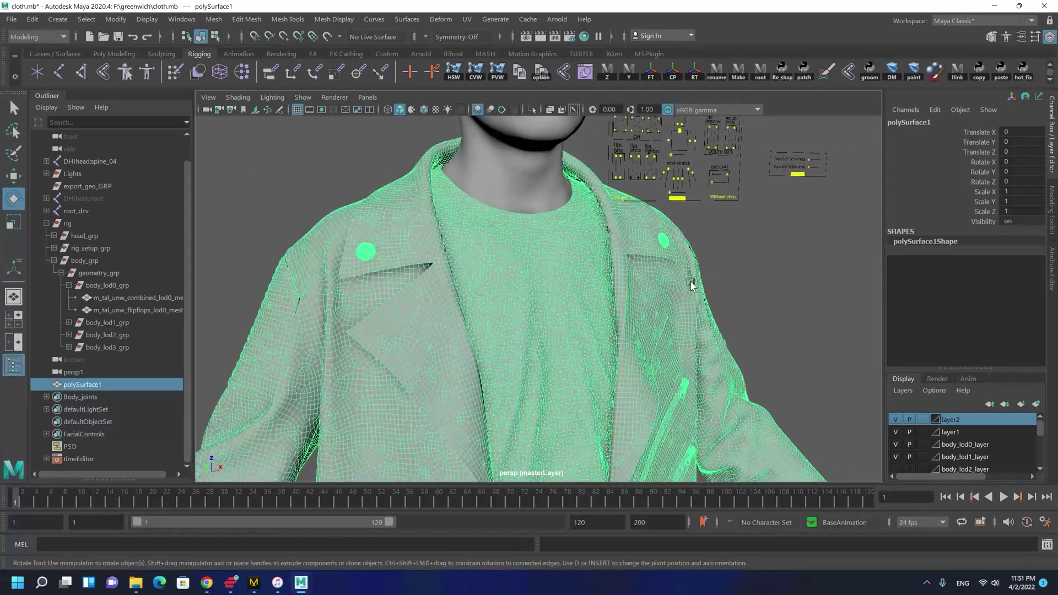
# Step: Check the smoothed outfit on the character, select its mesh, and save the scene
pyautogui.click(736, 287)
pyautogui.keyDown('alt'); pyautogui.moveTo(736, 287); pyautogui.dragTo(725, 35, button='middle'); pyautogui.keyUp('alt')
pyautogui.keyDown('alt'); pyautogui.moveTo(709, 223); pyautogui.dragTo(660, 250); pyautogui.keyUp('alt')
pyautogui.keyDown('alt'); pyautogui.moveTo(744, 326); pyautogui.dragTo(734, 66, button='middle'); pyautogui.keyUp('alt')
pyautogui.scroll(-4, 627, 323)
pyautogui.click(489, 289)
pyautogui.keyDown('alt'); pyautogui.moveTo(489, 289); pyautogui.dragTo(587, 297); pyautogui.keyUp('alt')
pyautogui.scroll(-4, 630, 304)
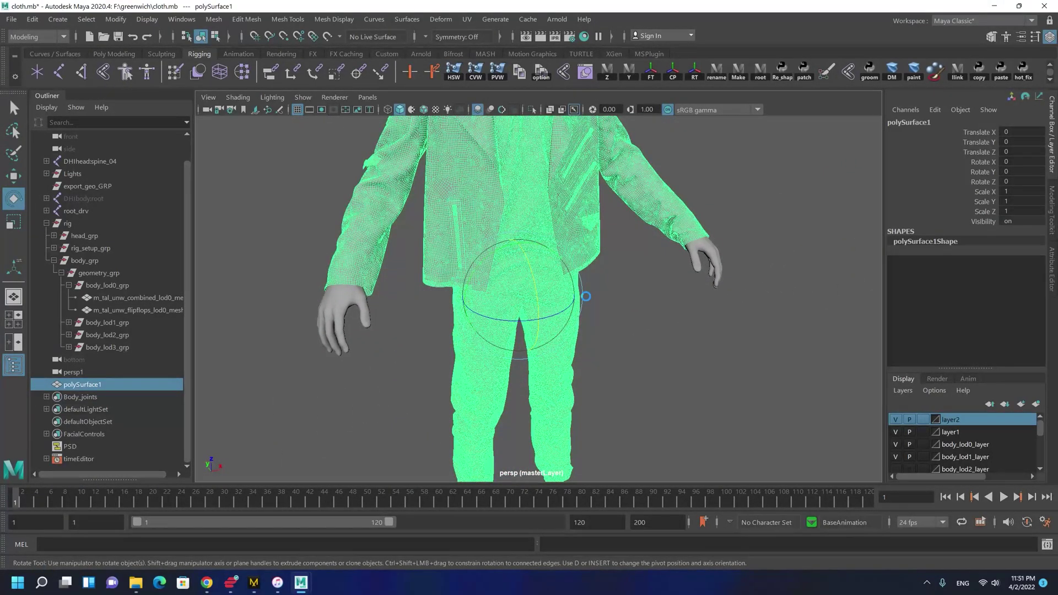
pyautogui.press('q')
pyautogui.hotkey('ctrl', 's')
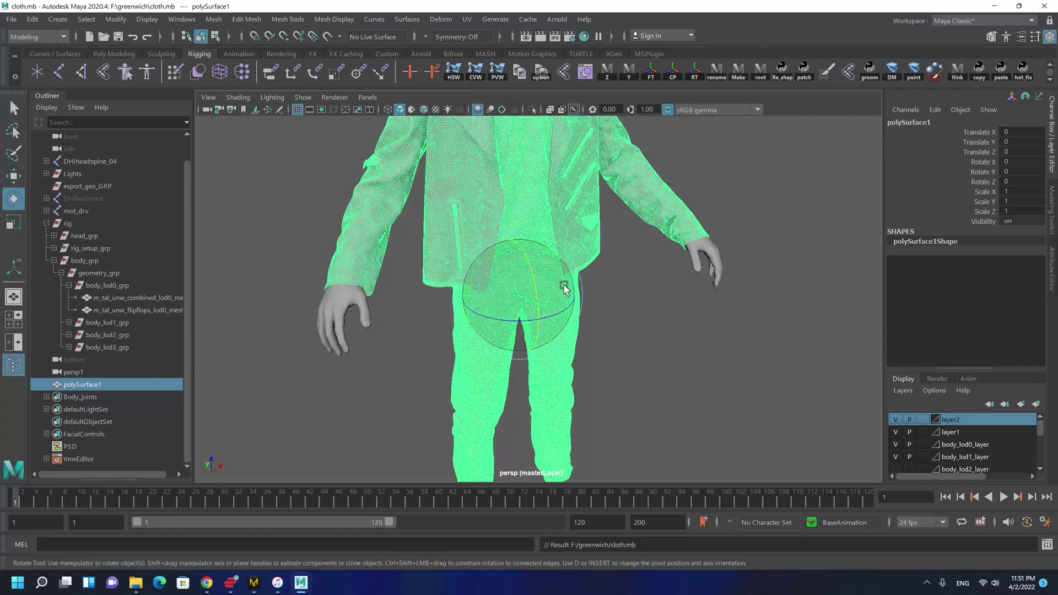
# Step: Examine the combined outfit mesh up close around the jacket hem and trousers, and across the full figure
pyautogui.keyDown('alt'); pyautogui.moveTo(438, 264); pyautogui.dragTo(392, 260); pyautogui.keyUp('alt')
pyautogui.keyDown('alt'); pyautogui.moveTo(401, 243); pyautogui.dragTo(546, 249, button='middle'); pyautogui.keyUp('alt')
pyautogui.keyDown('alt'); pyautogui.moveTo(546, 249); pyautogui.dragTo(772, 501, button='right'); pyautogui.keyUp('alt')
pyautogui.keyDown('alt'); pyautogui.moveTo(705, 221); pyautogui.dragTo(591, 196); pyautogui.keyUp('alt')
pyautogui.press('q')
pyautogui.moveTo(590, 196); pyautogui.dragTo(598, 215, button='right')
pyautogui.doubleClick(615, 210)
pyautogui.keyDown('alt'); pyautogui.moveTo(615, 210); pyautogui.dragTo(553, 215); pyautogui.keyUp('alt')
pyautogui.moveTo(721, 128); pyautogui.dragTo(741, 114, button='right')
pyautogui.keyDown('alt'); pyautogui.moveTo(721, 138); pyautogui.dragTo(530, 228, button='right'); pyautogui.keyUp('alt')
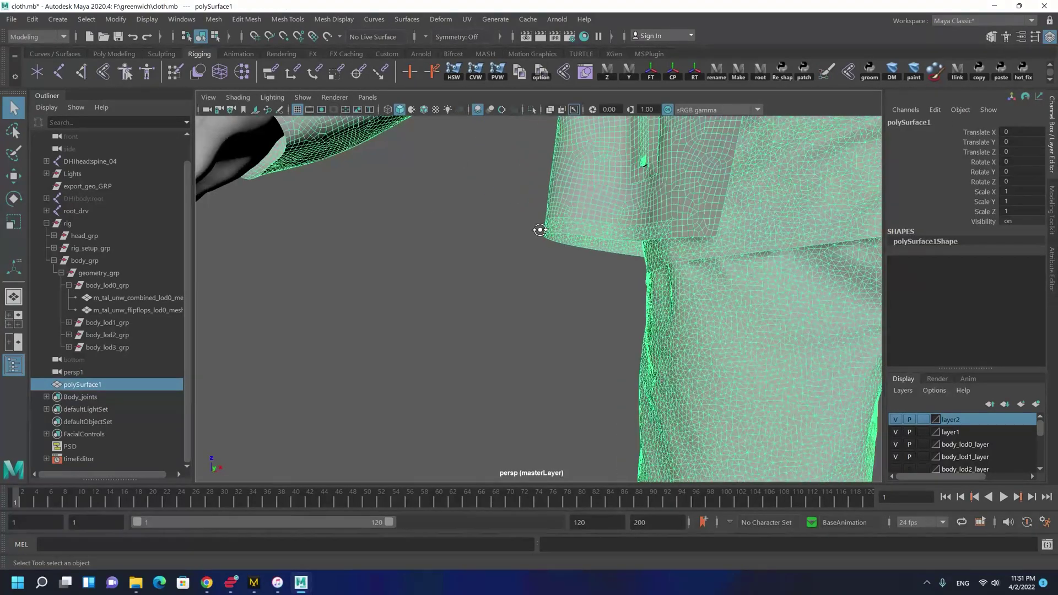
pyautogui.keyDown('alt'); pyautogui.moveTo(530, 228); pyautogui.dragTo(700, 286); pyautogui.keyUp('alt')
pyautogui.keyDown('alt'); pyautogui.moveTo(700, 285); pyautogui.dragTo(347, 380, button='middle'); pyautogui.keyUp('alt')
pyautogui.keyDown('alt'); pyautogui.moveTo(680, 374); pyautogui.dragTo(382, 227, button='right'); pyautogui.keyUp('alt')
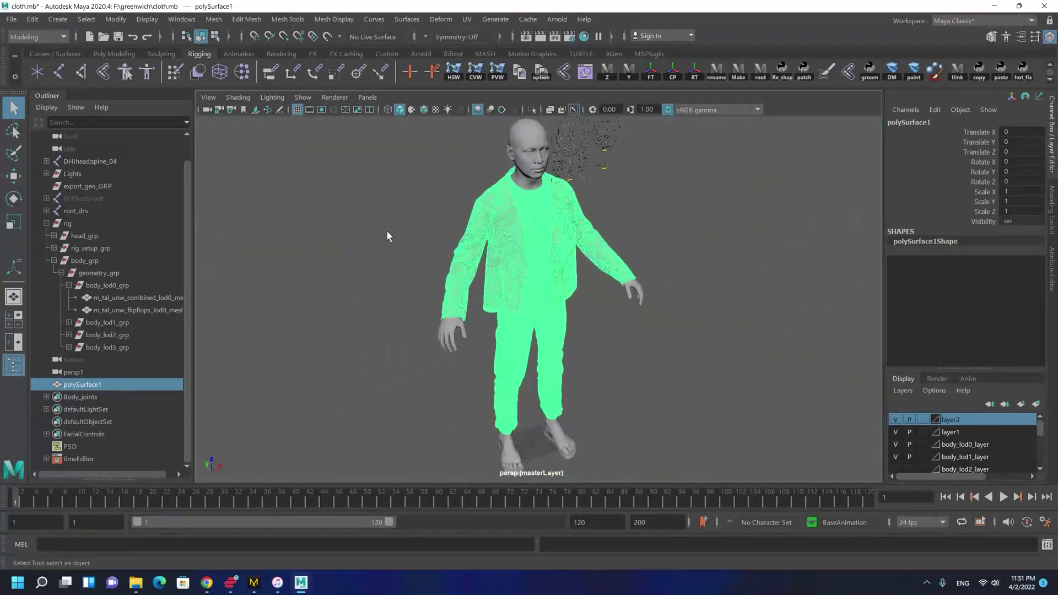
pyautogui.keyDown('alt'); pyautogui.moveTo(475, 259); pyautogui.dragTo(485, 256); pyautogui.keyUp('alt')
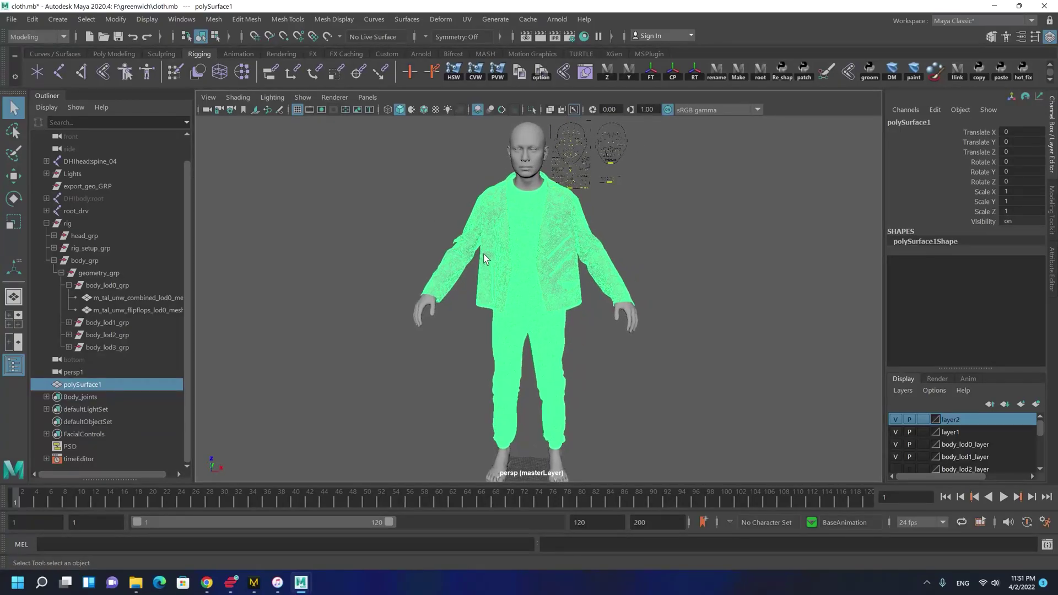
# Step: Merge all vertices of the combined outfit mesh with a 0.01 distance threshold and delete its history
pyautogui.click(431, 243)
pyautogui.moveTo(327, 146); pyautogui.dragTo(691, 469)
pyautogui.keyDown('alt'); pyautogui.moveTo(479, 297); pyautogui.dragTo(516, 313, button='right'); pyautogui.keyUp('alt')
pyautogui.keyDown('shift'); pyautogui.rightClick(533, 223); pyautogui.keyUp('shift')
pyautogui.moveTo(531, 188)
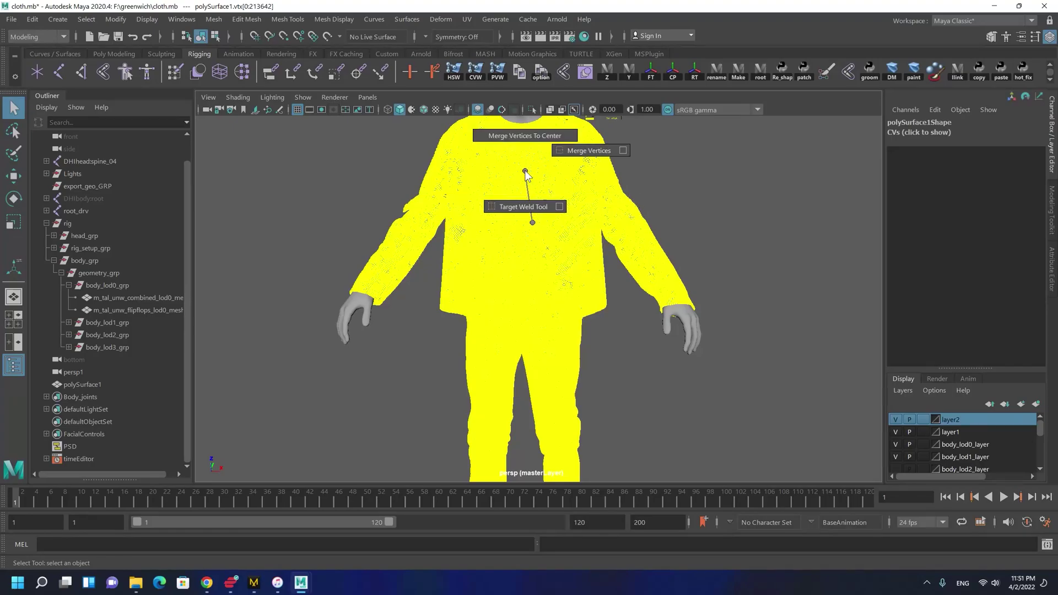
pyautogui.click(586, 154)
pyautogui.moveTo(578, 167); pyautogui.dragTo(609, 138, button='right')
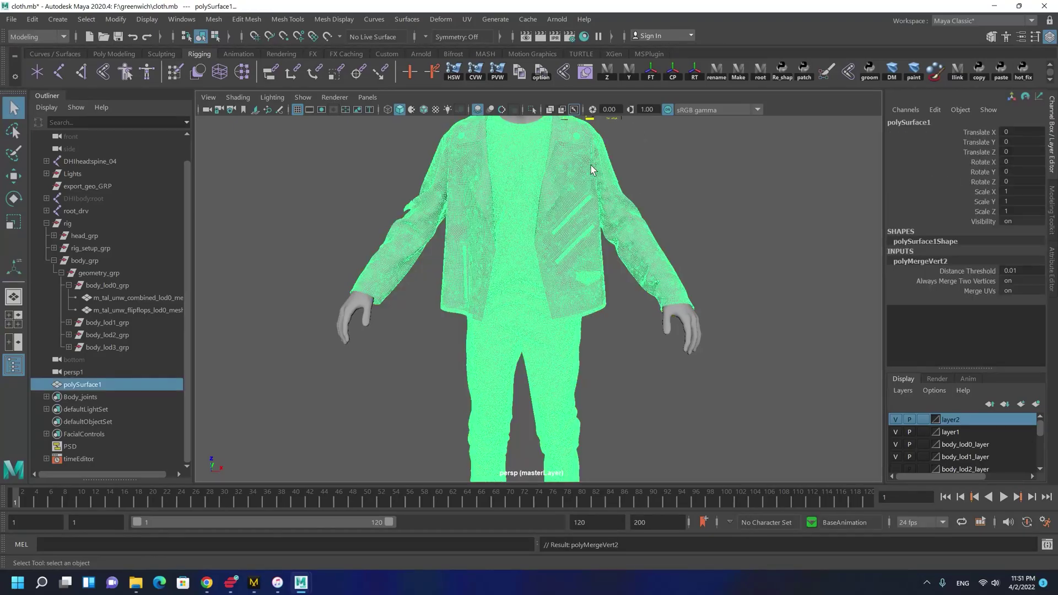
pyautogui.hotkey('alt', 'shift', 'd')
# Step: Examine the merged outfit's faces around the hips and upper trousers for gaps
pyautogui.keyDown('alt'); pyautogui.moveTo(546, 372); pyautogui.dragTo(541, 343); pyautogui.keyUp('alt')
pyautogui.keyDown('alt'); pyautogui.moveTo(540, 343); pyautogui.dragTo(547, 388, button='right'); pyautogui.keyUp('alt')
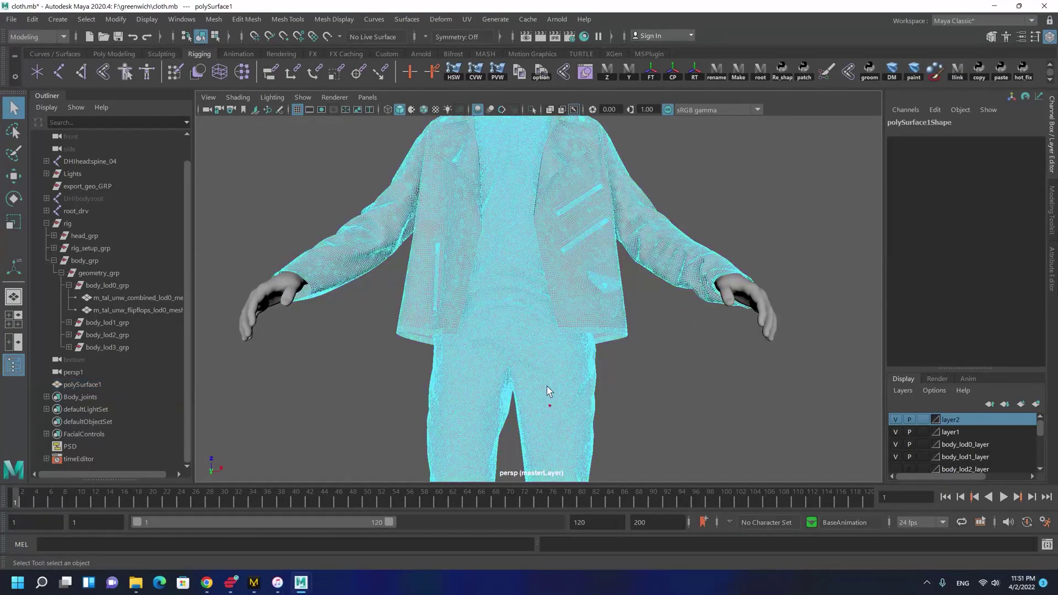
pyautogui.doubleClick(528, 329)
pyautogui.keyDown('alt'); pyautogui.moveTo(633, 368); pyautogui.dragTo(619, 427); pyautogui.keyUp('alt')
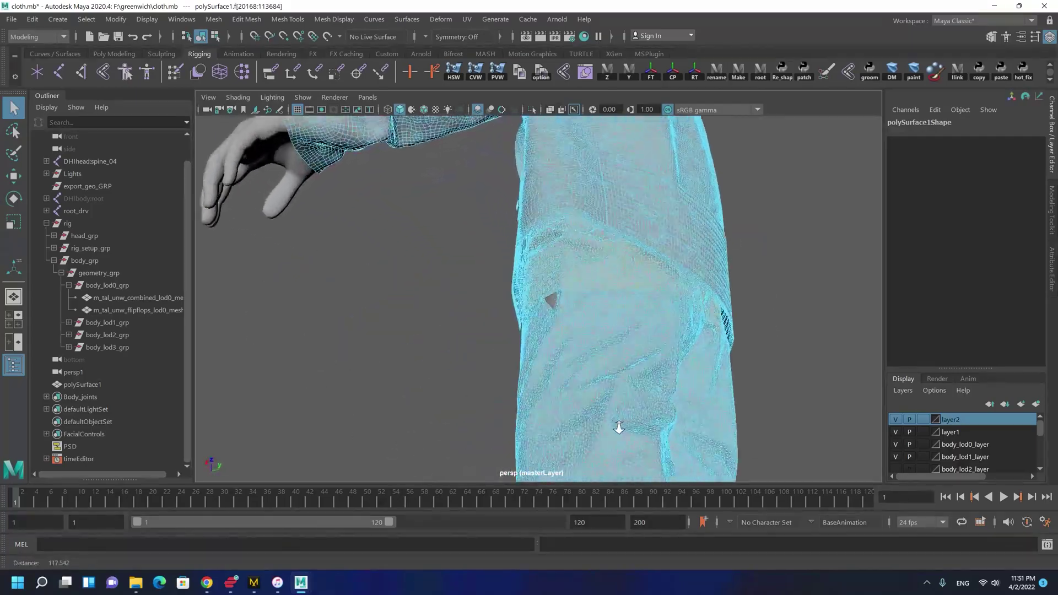
pyautogui.scroll(4, 640, 345)
pyautogui.keyDown('alt'); pyautogui.moveTo(610, 314); pyautogui.dragTo(643, 311); pyautogui.keyUp('alt')
pyautogui.keyDown('alt'); pyautogui.moveTo(676, 356); pyautogui.dragTo(569, 313); pyautogui.keyUp('alt')
pyautogui.keyDown('alt'); pyautogui.moveTo(569, 313); pyautogui.dragTo(637, 428, button='right'); pyautogui.keyUp('alt')
pyautogui.keyDown('alt'); pyautogui.moveTo(569, 292); pyautogui.dragTo(488, 315); pyautogui.keyUp('alt')
pyautogui.press('F8')
pyautogui.keyDown('alt'); pyautogui.moveTo(363, 258); pyautogui.dragTo(556, 321); pyautogui.keyUp('alt')
pyautogui.keyDown('alt'); pyautogui.moveTo(749, 390); pyautogui.dragTo(628, 314, button='right'); pyautogui.keyUp('alt')
pyautogui.keyDown('alt'); pyautogui.moveTo(628, 314); pyautogui.dragTo(623, 313); pyautogui.keyUp('alt')
# Step: Undo the recent mesh edits back to the separate outfit panels in the jacket2:jacket group
pyautogui.hotkey('ctrl', 'z')
pyautogui.hotkey('ctrl', 'z')
pyautogui.hotkey('ctrl', 'z')
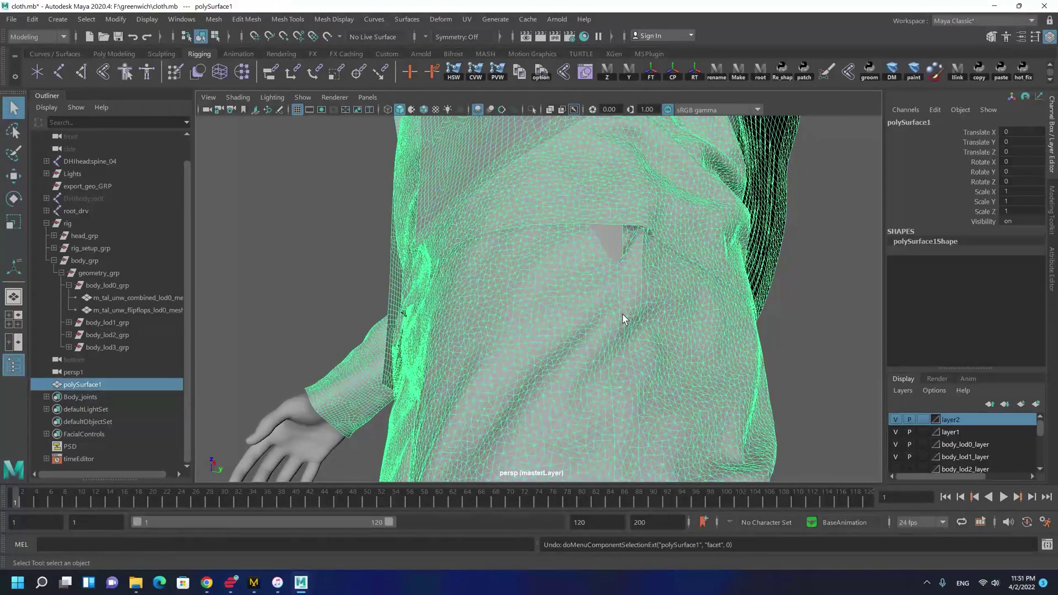
pyautogui.hotkey('ctrl', 'z')
pyautogui.hotkey('ctrl', 'z')
pyautogui.hotkey('ctrl', 'z')
pyautogui.keyDown('alt'); pyautogui.moveTo(622, 313); pyautogui.dragTo(604, 346, button='right'); pyautogui.keyUp('alt')
pyautogui.hotkey('ctrl', 'z')
pyautogui.hotkey('ctrl', 'z')
pyautogui.hotkey('ctrl', 'z')
pyautogui.hotkey('ctrl', 'z')
pyautogui.hotkey('ctrl', 'z')
pyautogui.hotkey('ctrl', 'z')
pyautogui.hotkey('ctrl', 'z')
pyautogui.hotkey('ctrl', 'z')
pyautogui.hotkey('ctrl', 'z')
pyautogui.hotkey('ctrl', 'z')
pyautogui.hotkey('ctrl', 'z')
pyautogui.keyDown('alt'); pyautogui.moveTo(562, 334); pyautogui.dragTo(554, 334); pyautogui.keyUp('alt')
pyautogui.keyDown('alt'); pyautogui.moveTo(553, 334); pyautogui.dragTo(587, 288, button='middle'); pyautogui.keyUp('alt')
pyautogui.hotkey('ctrl', 'z')
pyautogui.hotkey('ctrl', 'z')
pyautogui.hotkey('ctrl', 'z')
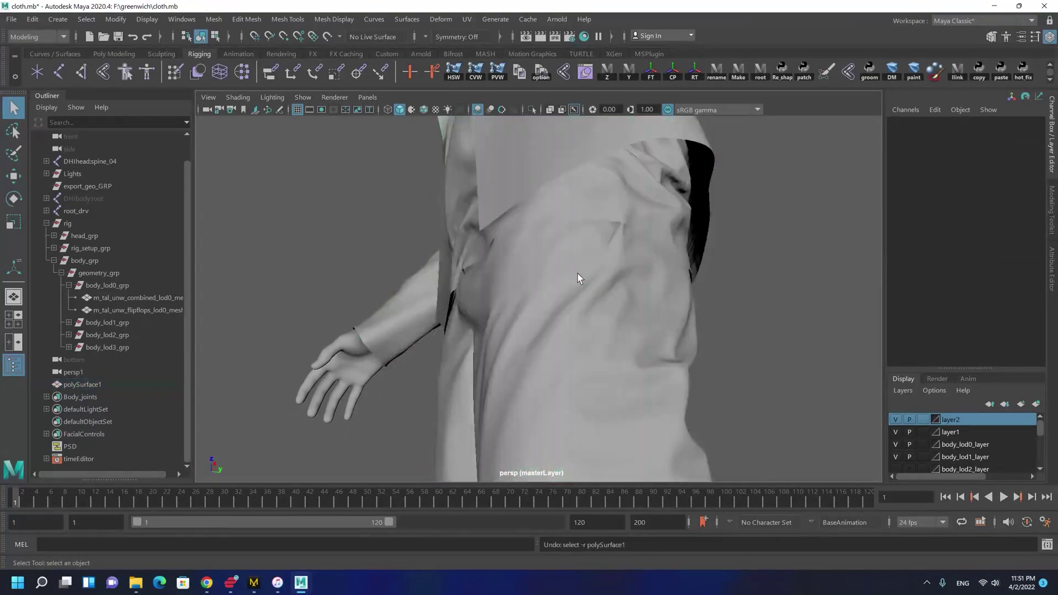
pyautogui.hotkey('ctrl', 'z')
pyautogui.hotkey('ctrl', 'z')
pyautogui.hotkey('ctrl', 'z')
pyautogui.keyDown('alt'); pyautogui.moveTo(570, 288); pyautogui.dragTo(568, 289); pyautogui.keyUp('alt')
pyautogui.hotkey('ctrl', 'z')
pyautogui.hotkey('ctrl', 'z')
pyautogui.hotkey('ctrl', 'z')
pyautogui.hotkey('ctrl', 'z')
pyautogui.hotkey('ctrl', 'z')
pyautogui.hotkey('ctrl', 'z')
pyautogui.hotkey('ctrl', 'z')
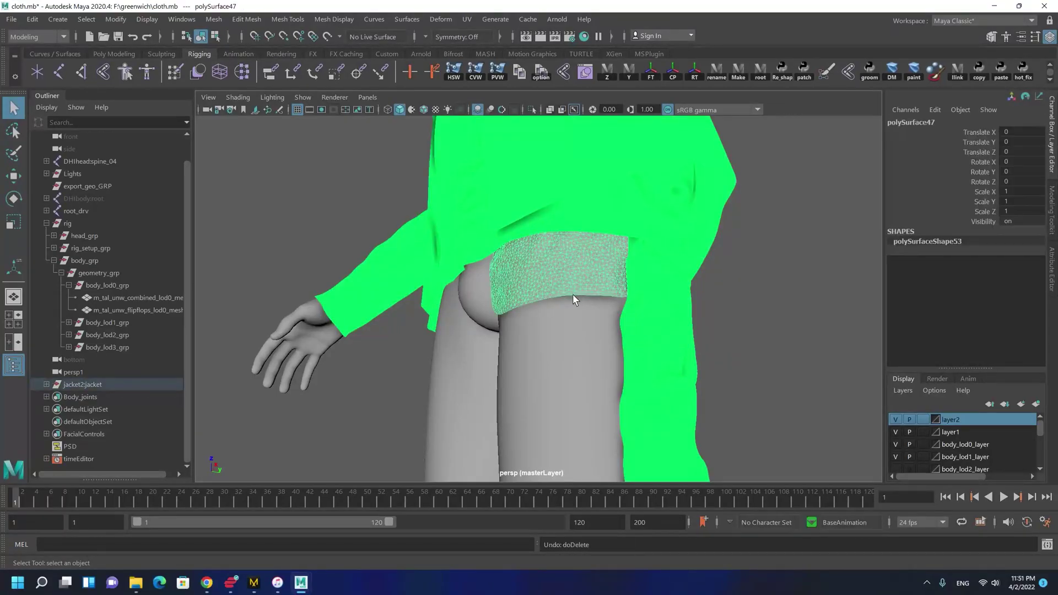
pyautogui.hotkey('ctrl', 'z')
pyautogui.hotkey('ctrl', 'z')
pyautogui.hotkey('ctrl', 'z')
pyautogui.hotkey('ctrl', 'z')
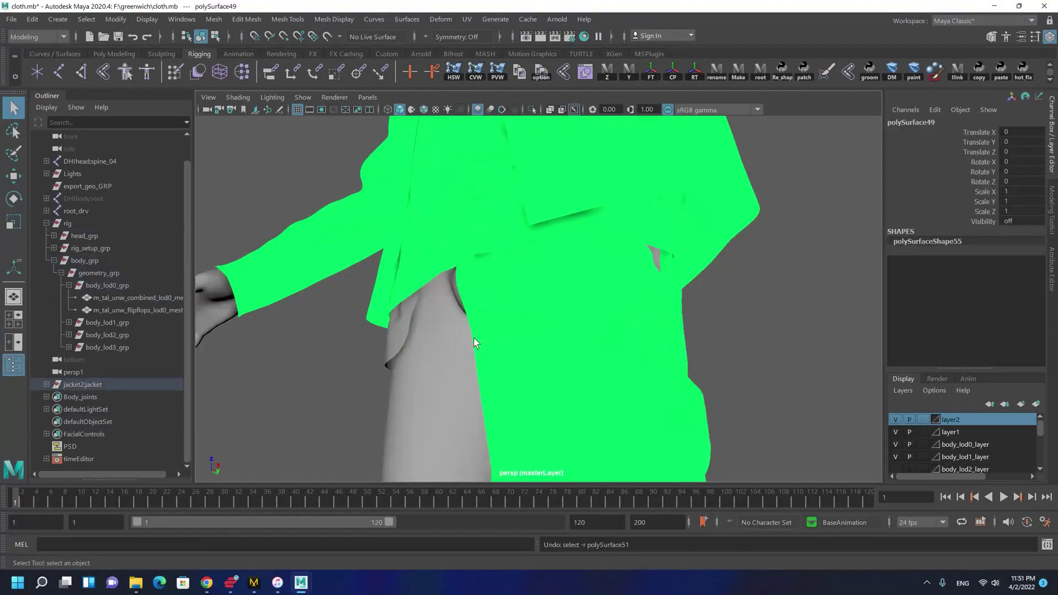
pyautogui.hotkey('ctrl', 'z')
pyautogui.hotkey('ctrl', 'z')
pyautogui.hotkey('ctrl', 'z')
pyautogui.hotkey('ctrl', 'z')
# Step: Hide the pocket panel on the character's thigh to check it, and undo the hiding
pyautogui.keyDown('alt'); pyautogui.moveTo(368, 183); pyautogui.dragTo(538, 441, button='right'); pyautogui.keyUp('alt')
pyautogui.press('h')
pyautogui.keyDown('alt'); pyautogui.moveTo(553, 305); pyautogui.dragTo(358, 321); pyautogui.keyUp('alt')
pyautogui.keyDown('alt'); pyautogui.moveTo(457, 234); pyautogui.dragTo(446, 303, button='middle'); pyautogui.keyUp('alt')
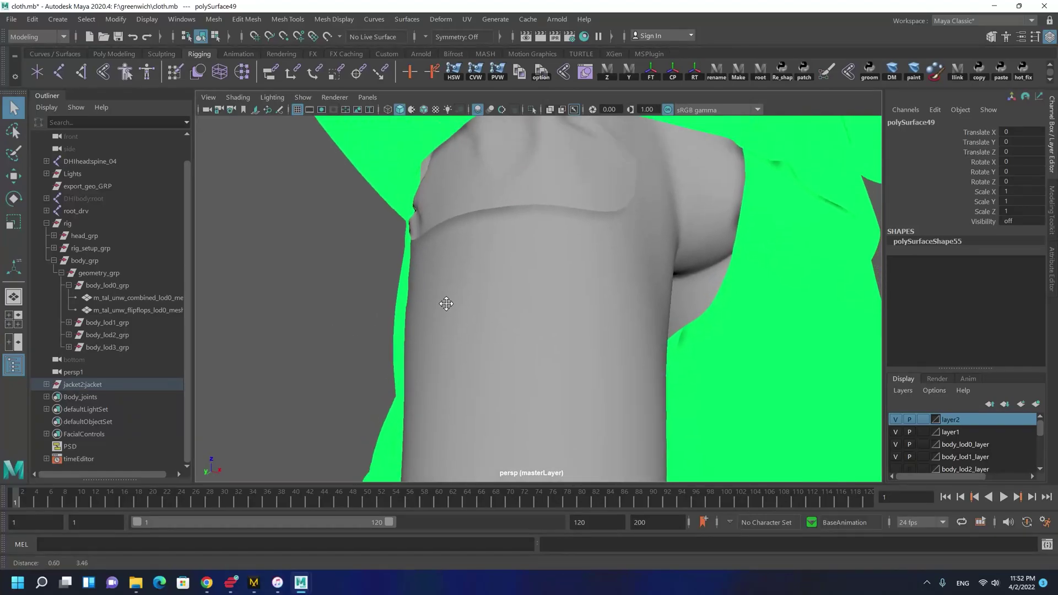
pyautogui.keyDown('alt'); pyautogui.moveTo(446, 303); pyautogui.dragTo(508, 239); pyautogui.keyUp('alt')
pyautogui.click(511, 273)
pyautogui.hotkey('ctrl', 'h')
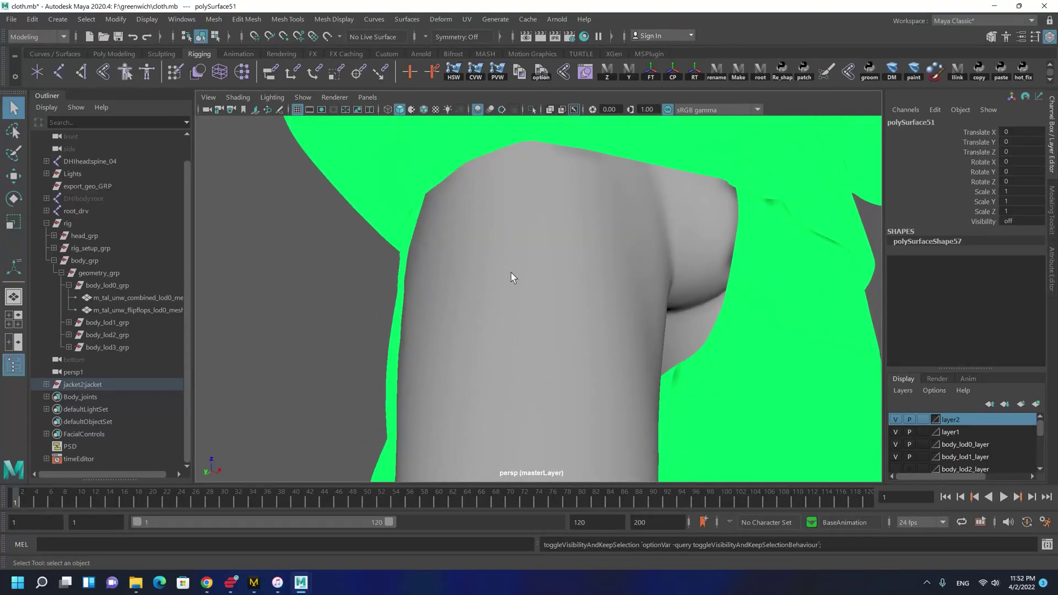
pyautogui.hotkey('ctrl', 'z')
# Step: Toggle the visibility of the trouser panels around the other thigh to compare the pocket pieces
pyautogui.keyDown('alt'); pyautogui.moveTo(511, 273); pyautogui.dragTo(423, 269, button='middle'); pyautogui.keyUp('alt')
pyautogui.click(750, 312)
pyautogui.press('h')
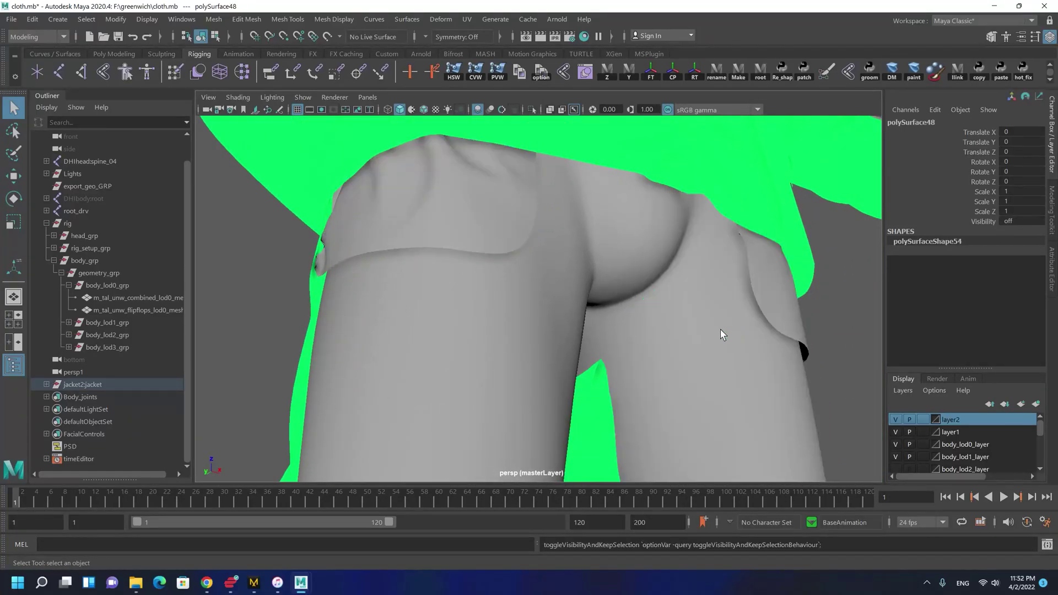
pyautogui.keyDown('alt'); pyautogui.moveTo(721, 330); pyautogui.dragTo(713, 323); pyautogui.keyUp('alt')
pyautogui.click(813, 300)
pyautogui.press('h')
pyautogui.click(813, 305)
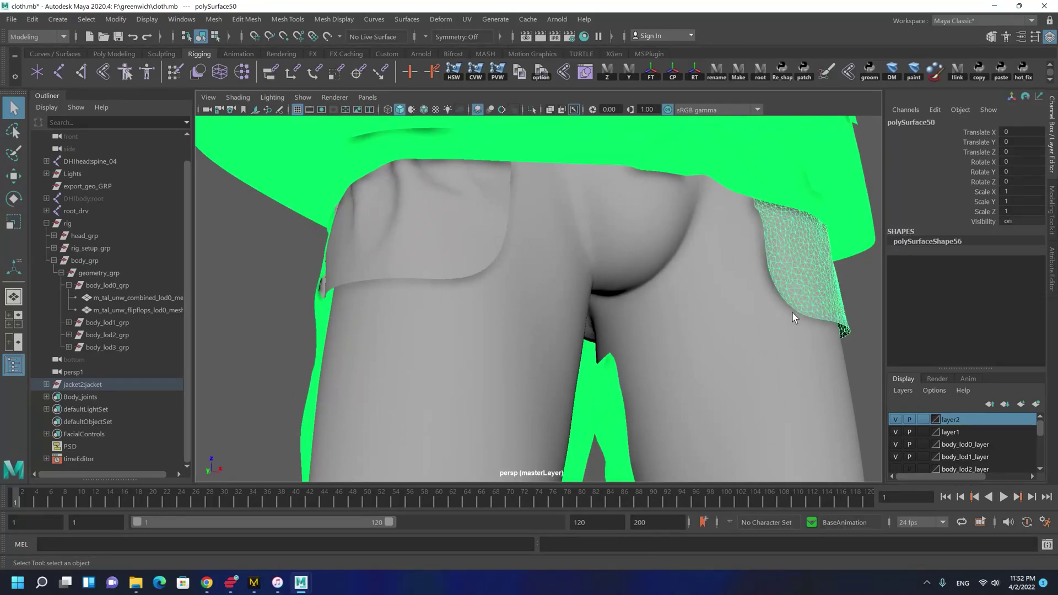
pyautogui.hotkey('ctrl', 'h')
pyautogui.hotkey('shift', 'h')
pyautogui.keyDown('alt'); pyautogui.moveTo(811, 322); pyautogui.dragTo(657, 296); pyautogui.keyUp('alt')
pyautogui.keyDown('alt'); pyautogui.moveTo(657, 295); pyautogui.dragTo(510, 272, button='right'); pyautogui.keyUp('alt')
pyautogui.keyDown('alt'); pyautogui.moveTo(510, 272); pyautogui.dragTo(502, 280); pyautogui.keyUp('alt')
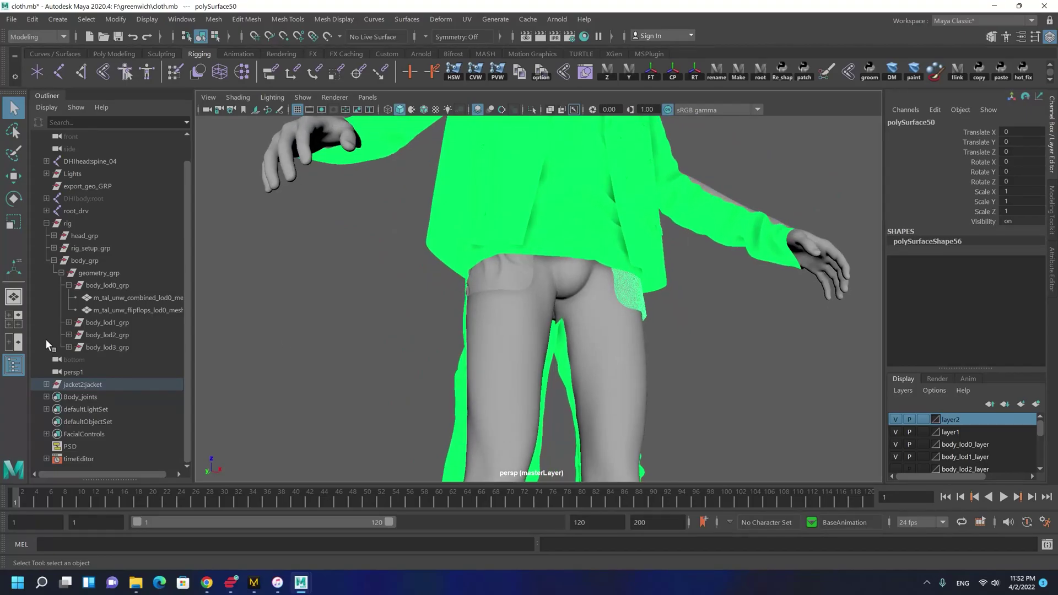
# Step: Select polySurface1 through polySurface814 in the jacket2:jacket group and set their Visibility to 1
pyautogui.click(47, 385)
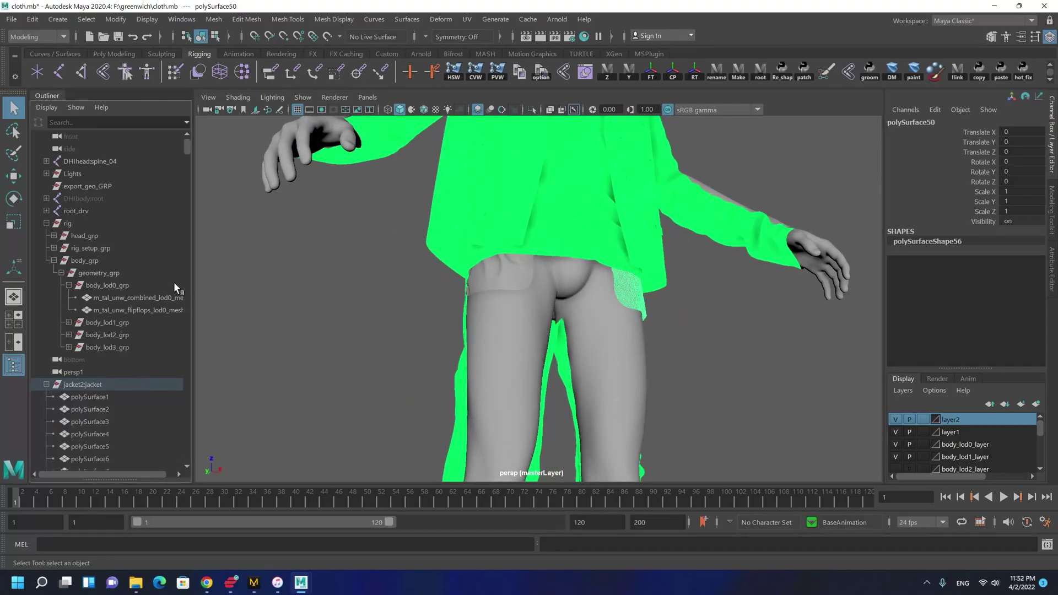
pyautogui.click(90, 397)
pyautogui.moveTo(183, 144); pyautogui.dragTo(160, 471)
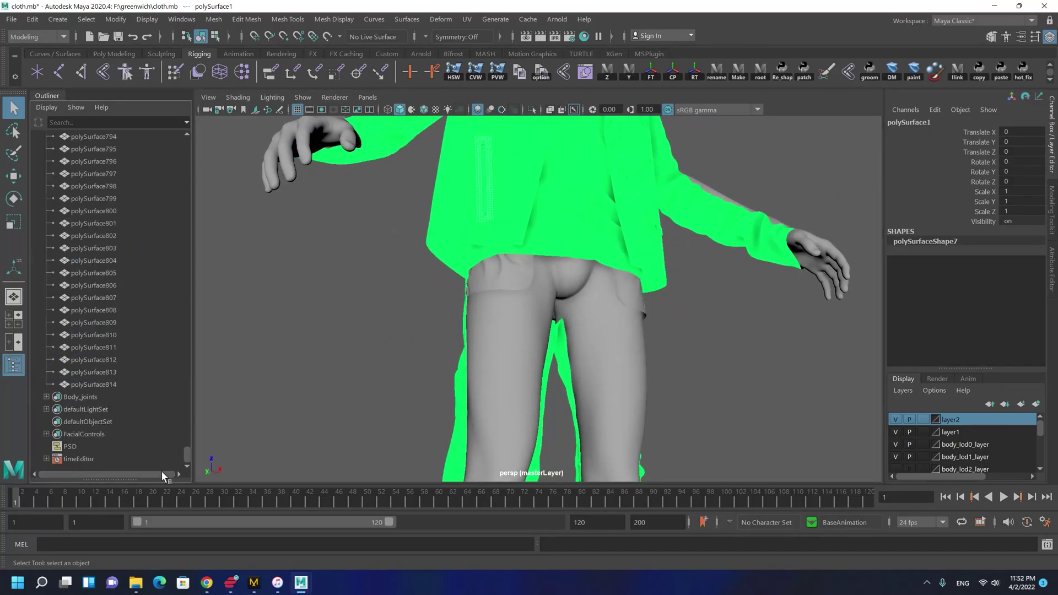
pyautogui.keyDown('shift'); pyautogui.click(94, 385); pyautogui.keyUp('shift')
pyautogui.doubleClick(1020, 221)
pyautogui.write('1')
pyautogui.press('Return')
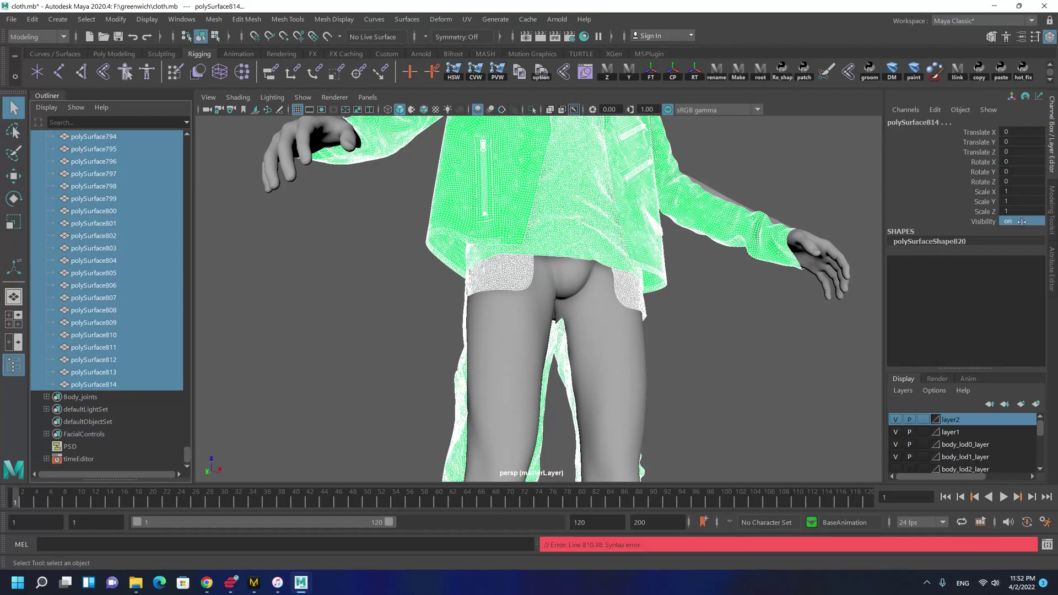
pyautogui.press('w')
pyautogui.press('q')
pyautogui.press('1')
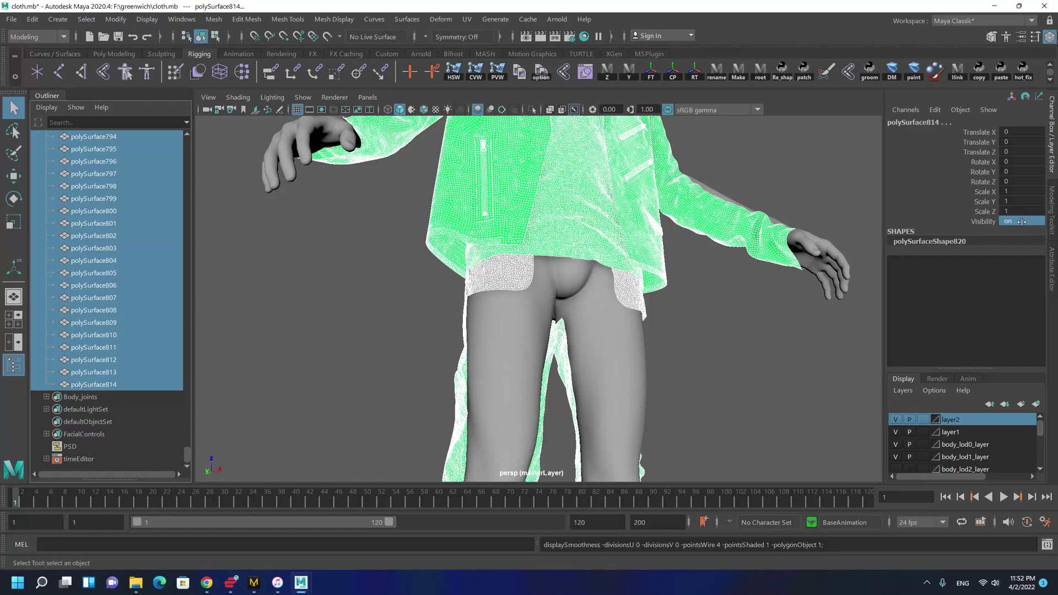
pyautogui.doubleClick(1028, 221)
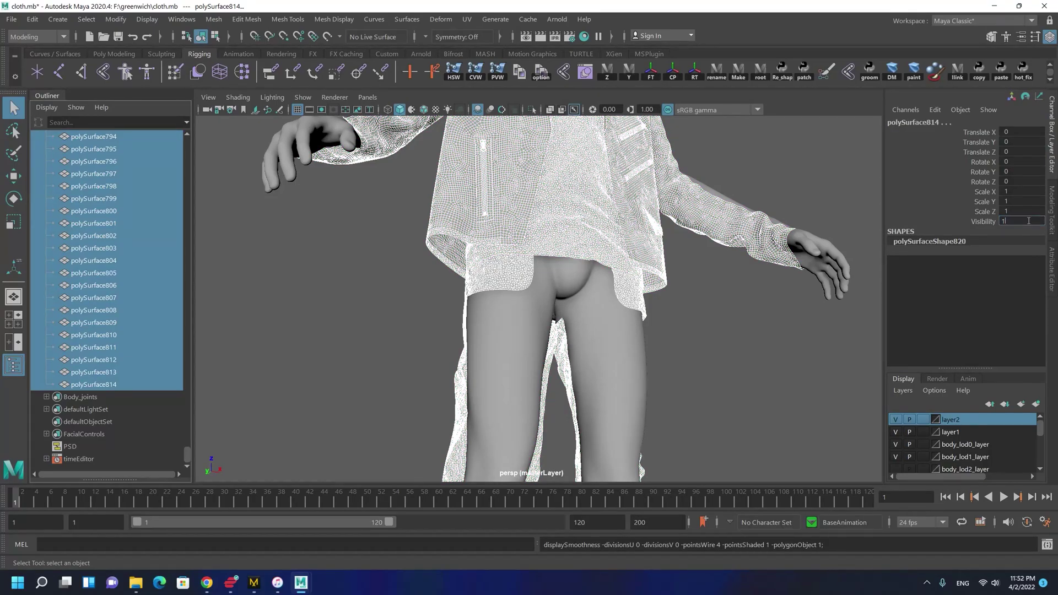
pyautogui.write('1')
pyautogui.press('Return')
pyautogui.keyDown('alt'); pyautogui.moveTo(591, 319); pyautogui.dragTo(577, 333); pyautogui.keyUp('alt')
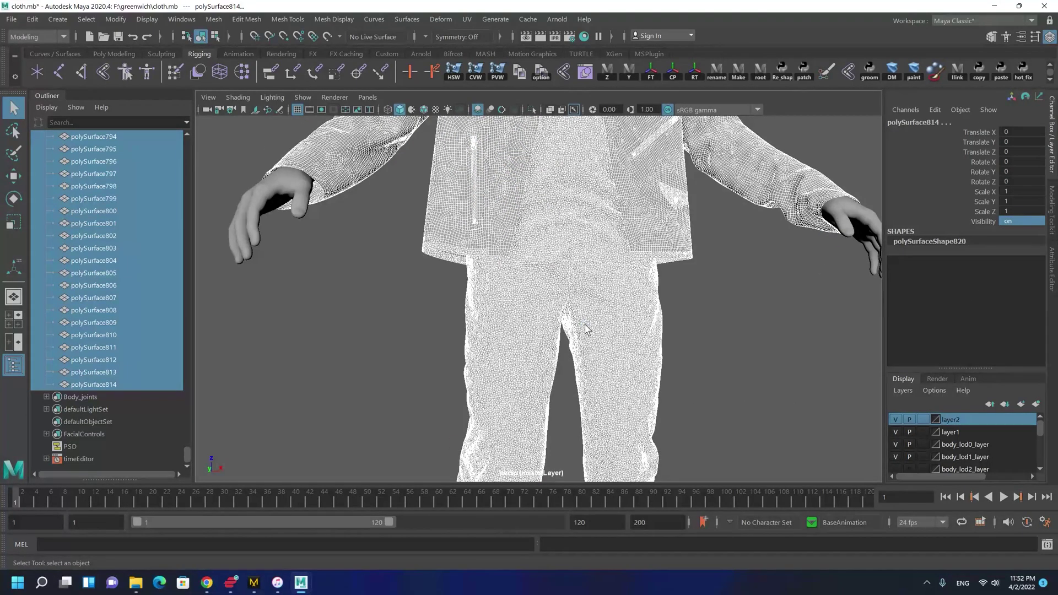
# Step: Display the outfit with texture maps and all lights, select the jacket's front lapel panel, and save the scene
pyautogui.click(733, 320)
pyautogui.scroll(-2, 551, 213)
pyautogui.keyDown('alt'); pyautogui.moveTo(551, 214); pyautogui.dragTo(542, 326, button='middle'); pyautogui.keyUp('alt')
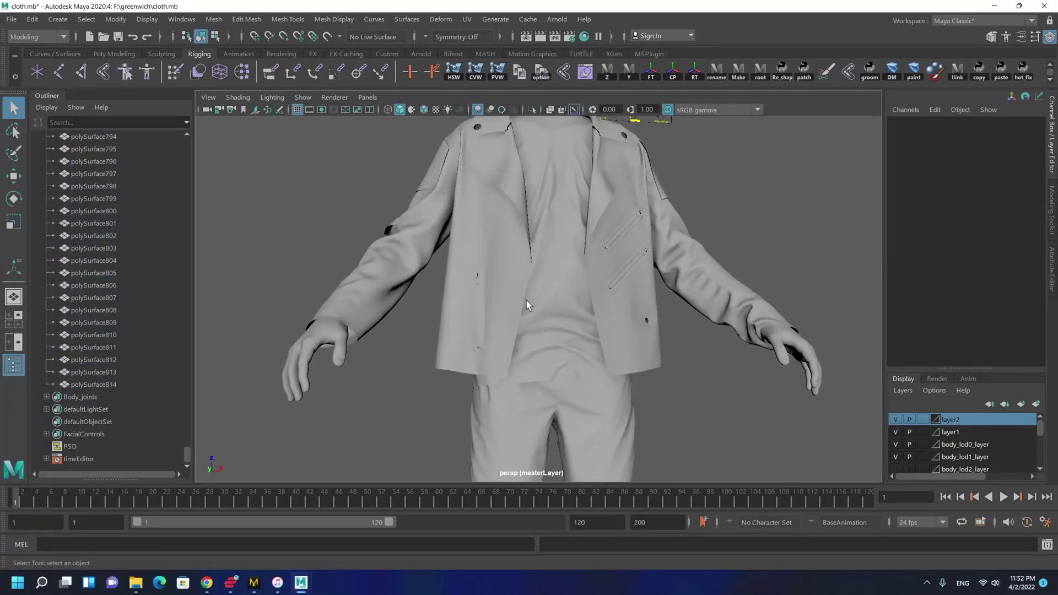
pyautogui.press('6')
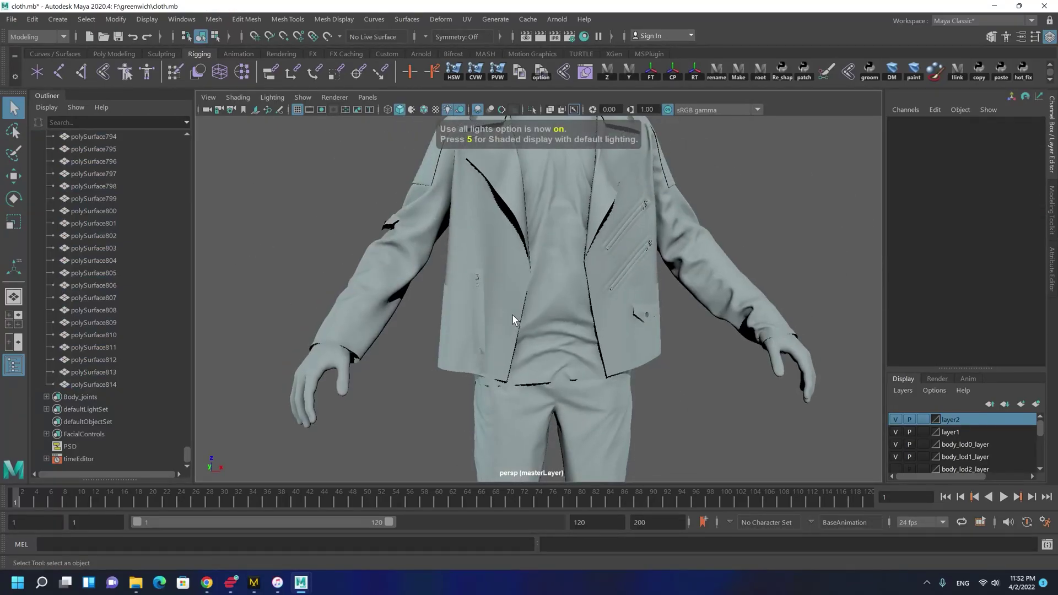
pyautogui.scroll(5, 516, 323)
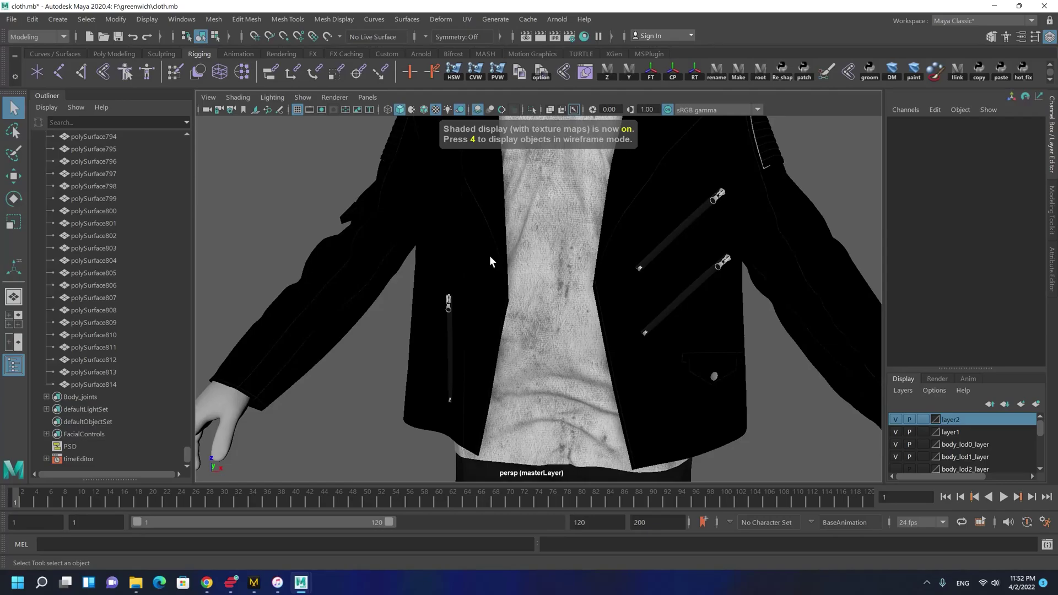
pyautogui.click(452, 372)
pyautogui.scroll(-4, 589, 384)
pyautogui.keyDown('alt'); pyautogui.moveTo(524, 316); pyautogui.dragTo(590, 310); pyautogui.keyUp('alt')
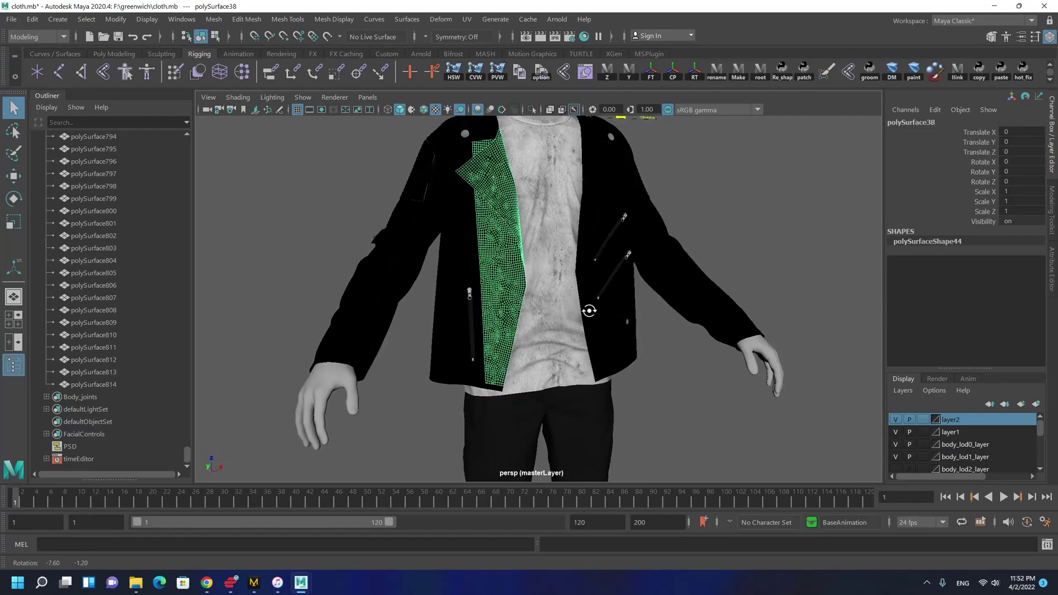
pyautogui.hotkey('ctrl', 's')
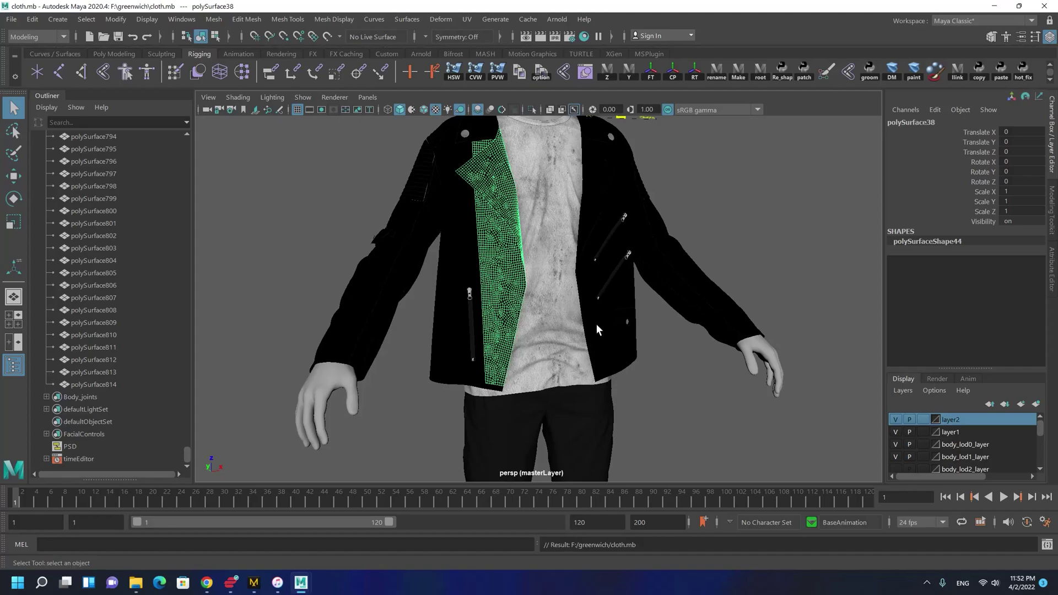
# Step: Examine the trouser panel edges just below the shirt hem on the character's side
pyautogui.keyDown('alt'); pyautogui.moveTo(625, 378); pyautogui.dragTo(373, 242); pyautogui.keyUp('alt')
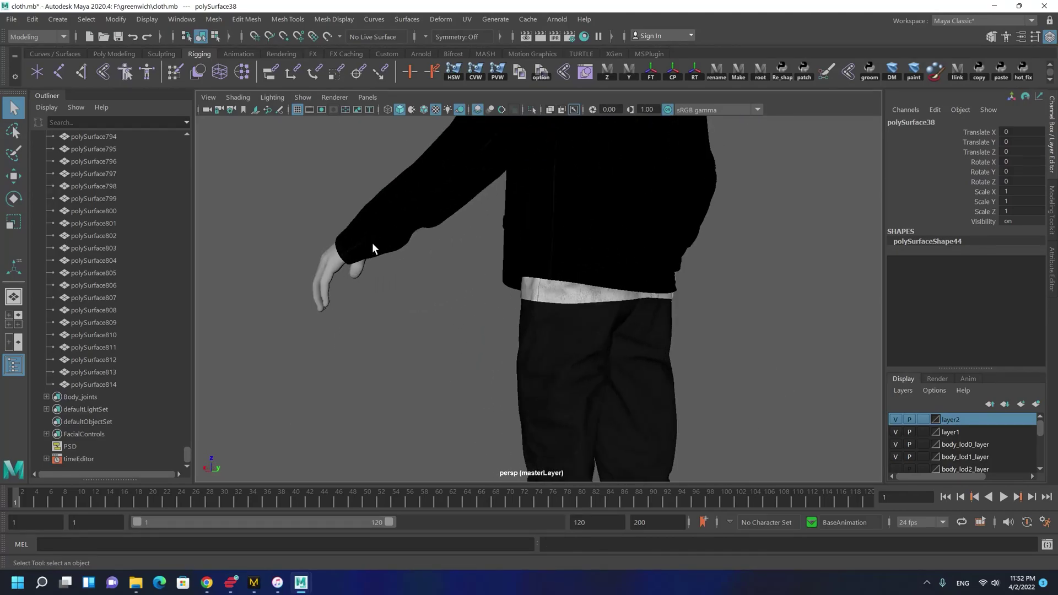
pyautogui.keyDown('alt'); pyautogui.moveTo(373, 243); pyautogui.dragTo(666, 411, button='right'); pyautogui.keyUp('alt')
pyautogui.keyDown('alt'); pyautogui.moveTo(666, 411); pyautogui.dragTo(670, 386); pyautogui.keyUp('alt')
pyautogui.click(617, 250)
pyautogui.click(617, 250)
pyautogui.keyDown('alt'); pyautogui.moveTo(618, 249); pyautogui.dragTo(568, 256); pyautogui.keyUp('alt')
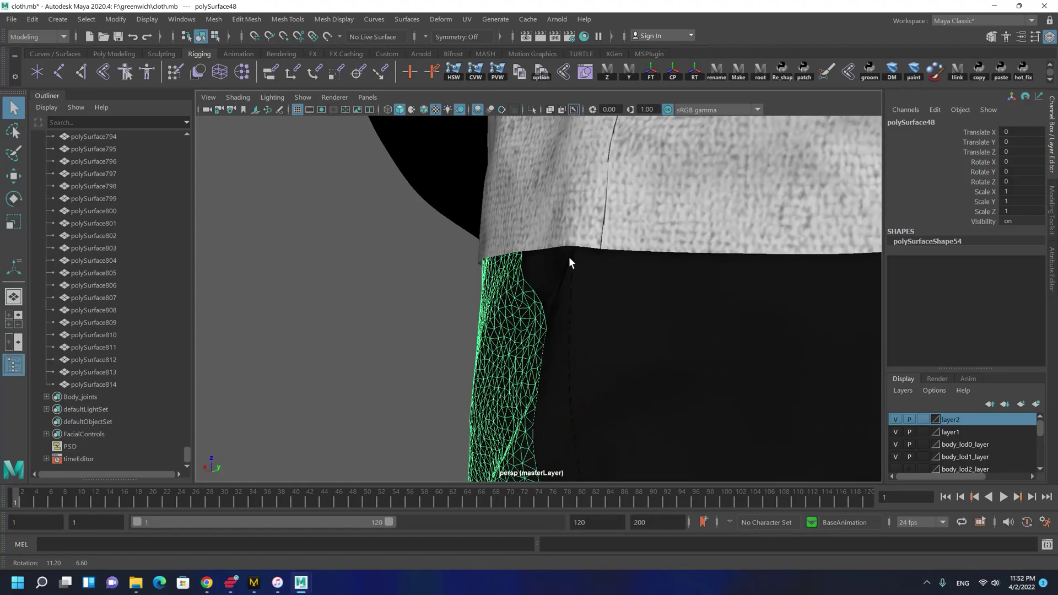
pyautogui.click(544, 274)
pyautogui.moveTo(477, 290)
pyautogui.keyDown('alt'); pyautogui.mouseDown()
pyautogui.moveTo(459, 287)
pyautogui.moveTo(470, 291)
pyautogui.mouseUp(); pyautogui.keyUp('alt')
pyautogui.keyDown('alt'); pyautogui.moveTo(470, 291); pyautogui.dragTo(515, 402, button='right'); pyautogui.keyUp('alt')
pyautogui.keyDown('alt'); pyautogui.moveTo(515, 402); pyautogui.dragTo(438, 339); pyautogui.keyUp('alt')
pyautogui.keyDown('alt'); pyautogui.moveTo(621, 363); pyautogui.dragTo(511, 378, button='right'); pyautogui.keyUp('alt')
pyautogui.keyDown('alt'); pyautogui.moveTo(649, 297); pyautogui.dragTo(667, 329, button='middle'); pyautogui.keyUp('alt')
pyautogui.click(556, 322)
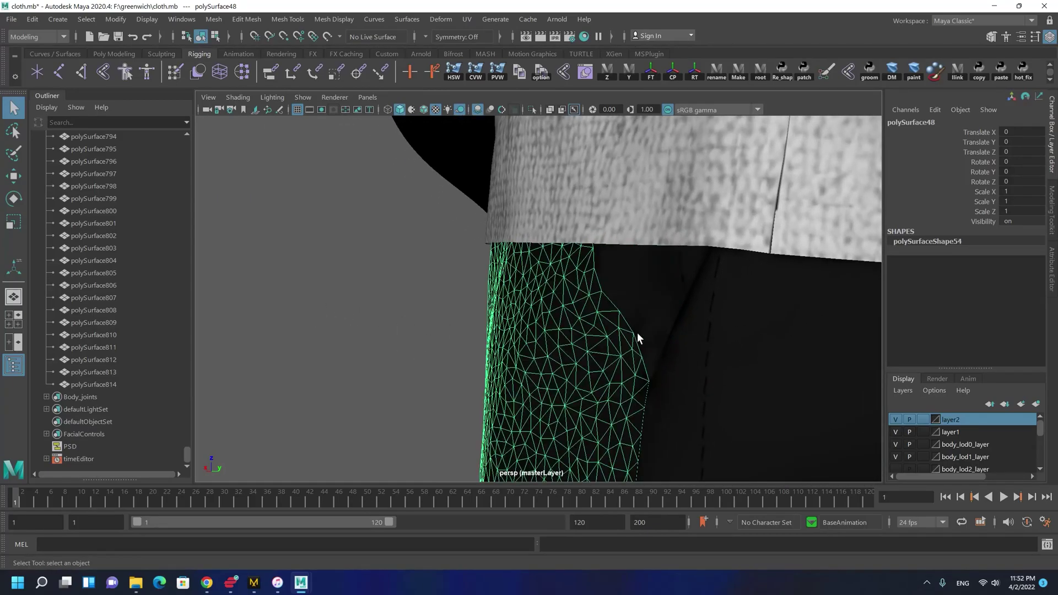
# Step: Check the neighbouring waist panels, select the shirt front, and frame the whole character
pyautogui.keyDown('shift'); pyautogui.click(697, 346); pyautogui.keyUp('shift')
pyautogui.keyDown('alt'); pyautogui.moveTo(644, 339); pyautogui.dragTo(749, 326); pyautogui.keyUp('alt')
pyautogui.keyDown('alt'); pyautogui.moveTo(750, 326); pyautogui.dragTo(634, 356, button='middle'); pyautogui.keyUp('alt')
pyautogui.click(745, 276)
pyautogui.keyDown('alt'); pyautogui.moveTo(630, 299); pyautogui.dragTo(397, 337, button='middle'); pyautogui.keyUp('alt')
pyautogui.keyDown('alt'); pyautogui.moveTo(574, 377); pyautogui.dragTo(410, 331, button='right'); pyautogui.keyUp('alt')
pyautogui.keyDown('alt'); pyautogui.moveTo(410, 332); pyautogui.dragTo(637, 334); pyautogui.keyUp('alt')
pyautogui.keyDown('alt'); pyautogui.moveTo(637, 334); pyautogui.dragTo(641, 386, button='middle'); pyautogui.keyUp('alt')
pyautogui.keyDown('alt'); pyautogui.moveTo(638, 271); pyautogui.dragTo(221, 212, button='middle'); pyautogui.keyUp('alt')
pyautogui.keyDown('alt'); pyautogui.moveTo(220, 212); pyautogui.dragTo(499, 287); pyautogui.keyUp('alt')
pyautogui.click(496, 291)
pyautogui.press('a')
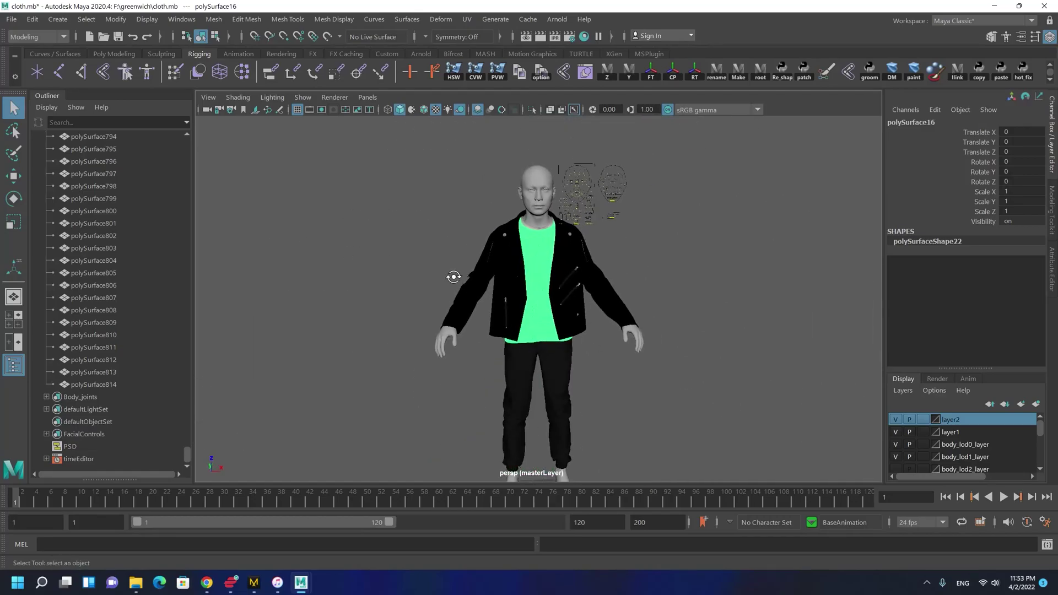
pyautogui.scroll(-2, 223, 164)
pyautogui.moveTo(328, 193); pyautogui.dragTo(758, 478)
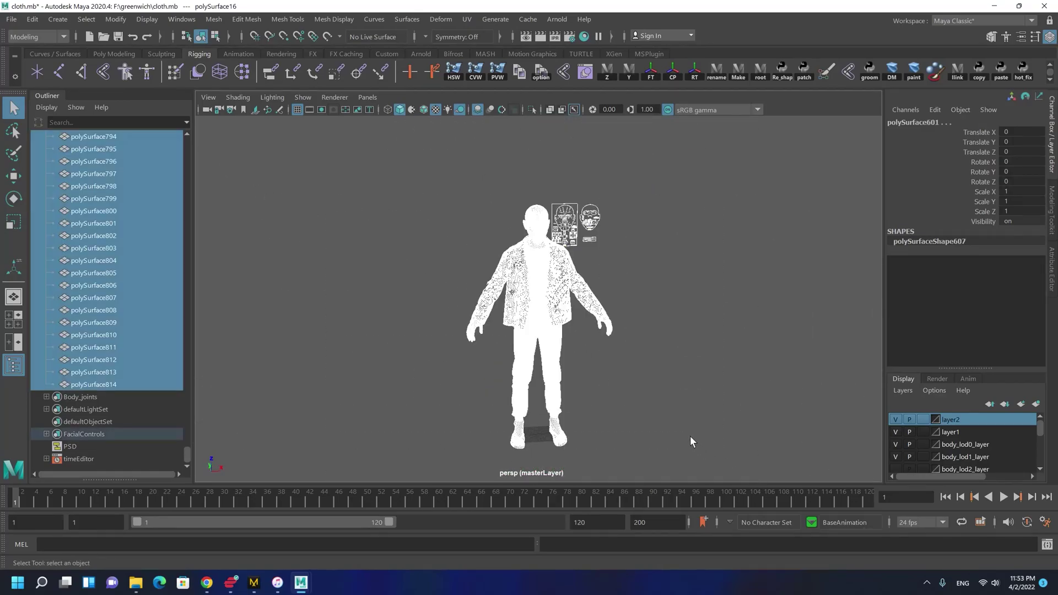
pyautogui.keyDown('alt'); pyautogui.moveTo(690, 435); pyautogui.dragTo(590, 380); pyautogui.keyUp('alt')
pyautogui.scroll(3, 578, 331)
pyautogui.click(570, 264)
# Step: Select polySurface814 through polySurface1 in the jacket group and combine them into one mesh
pyautogui.click(107, 379)
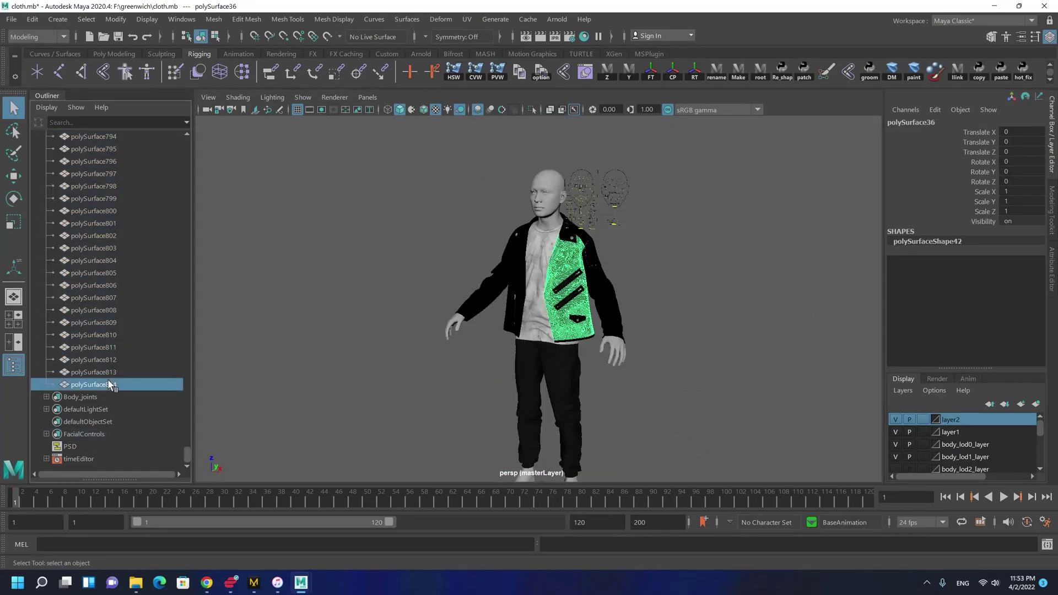
pyautogui.moveTo(187, 458); pyautogui.dragTo(242, 140)
pyautogui.keyDown('shift'); pyautogui.click(106, 420); pyautogui.keyUp('shift')
pyautogui.scroll(4, 664, 408)
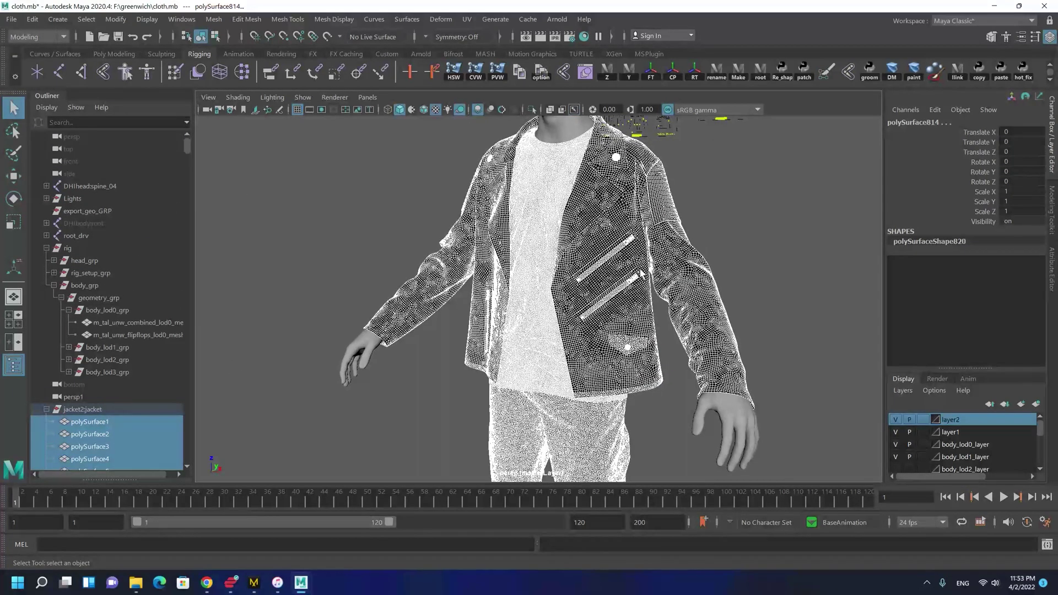
pyautogui.keyDown('shift'); pyautogui.rightClick(608, 239); pyautogui.keyUp('shift')
pyautogui.keyDown('shift'); pyautogui.moveTo(619, 381); pyautogui.dragTo(634, 493, button='right'); pyautogui.keyUp('shift')
pyautogui.keyDown('alt'); pyautogui.moveTo(517, 256); pyautogui.dragTo(558, 251); pyautogui.keyUp('alt')
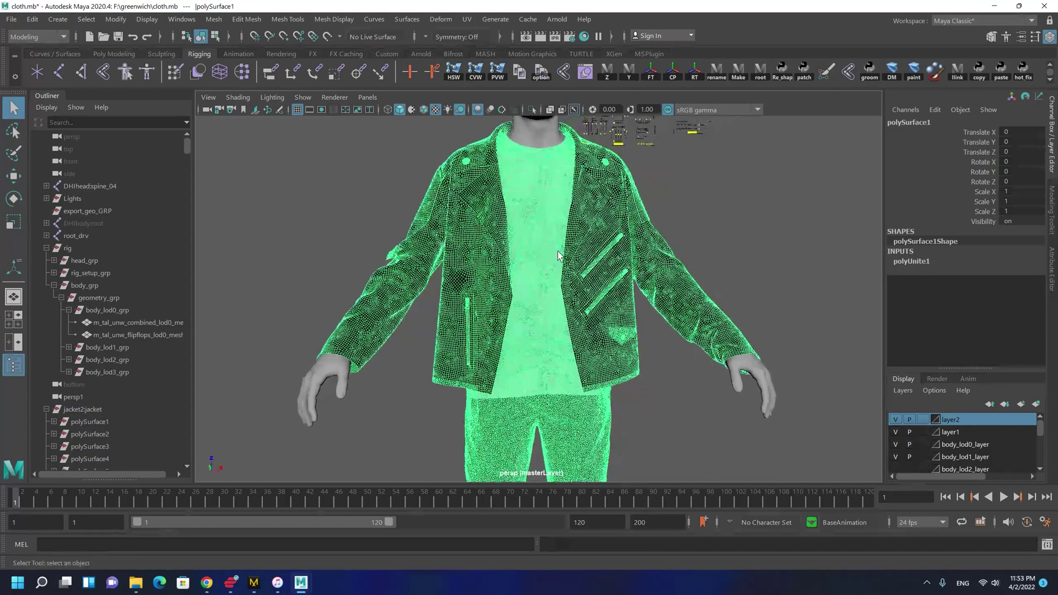
# Step: Delete the combined outfit mesh's construction history, deselect it, and show the chest area in shaded display
pyautogui.hotkey('alt', 'shift', 'd')
pyautogui.keyDown('alt'); pyautogui.moveTo(572, 179); pyautogui.dragTo(577, 221, button='middle'); pyautogui.keyUp('alt')
pyautogui.click(643, 220)
pyautogui.scroll(1, 572, 249)
pyautogui.moveTo(574, 248)
pyautogui.keyDown('alt'); pyautogui.mouseDown(button='right')
pyautogui.moveTo(619, 217)
pyautogui.moveTo(539, 255)
pyautogui.moveTo(481, 345)
pyautogui.mouseUp(button='right'); pyautogui.keyUp('alt')
pyautogui.press('5')
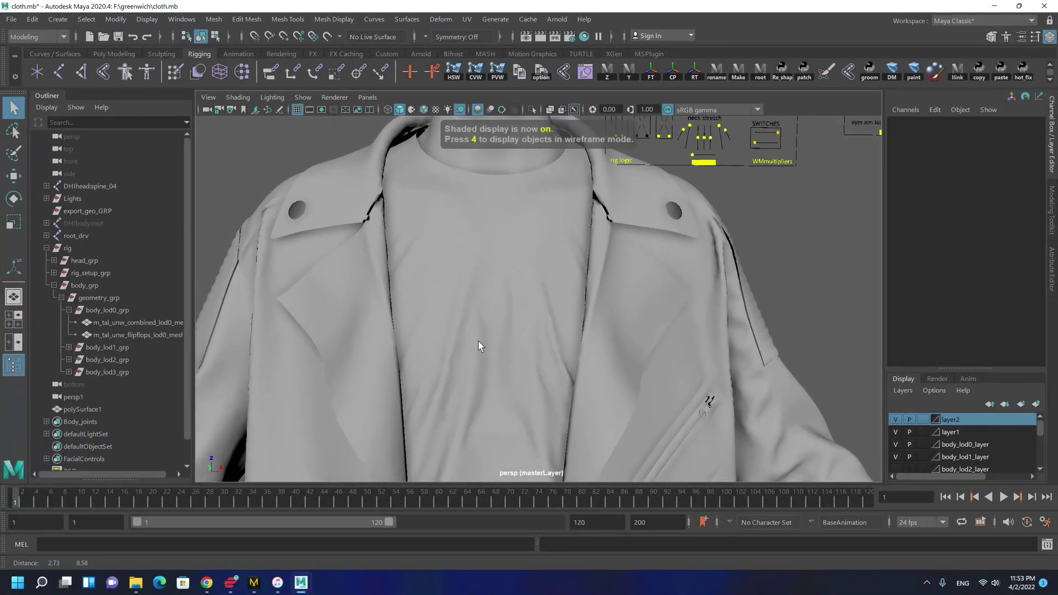
# Step: Unlock the normals of the combined outfit mesh and soften its edges
pyautogui.keyDown('alt'); pyautogui.moveTo(480, 340); pyautogui.dragTo(503, 306); pyautogui.keyUp('alt')
pyautogui.keyDown('alt'); pyautogui.moveTo(503, 242); pyautogui.dragTo(522, 325, button='middle'); pyautogui.keyUp('alt')
pyautogui.keyDown('alt'); pyautogui.moveTo(522, 325); pyautogui.dragTo(551, 316, button='right'); pyautogui.keyUp('alt')
pyautogui.click(385, 279)
pyautogui.keyDown('alt'); pyautogui.moveTo(376, 285); pyautogui.dragTo(402, 161, button='right'); pyautogui.keyUp('alt')
pyautogui.click(334, 19)
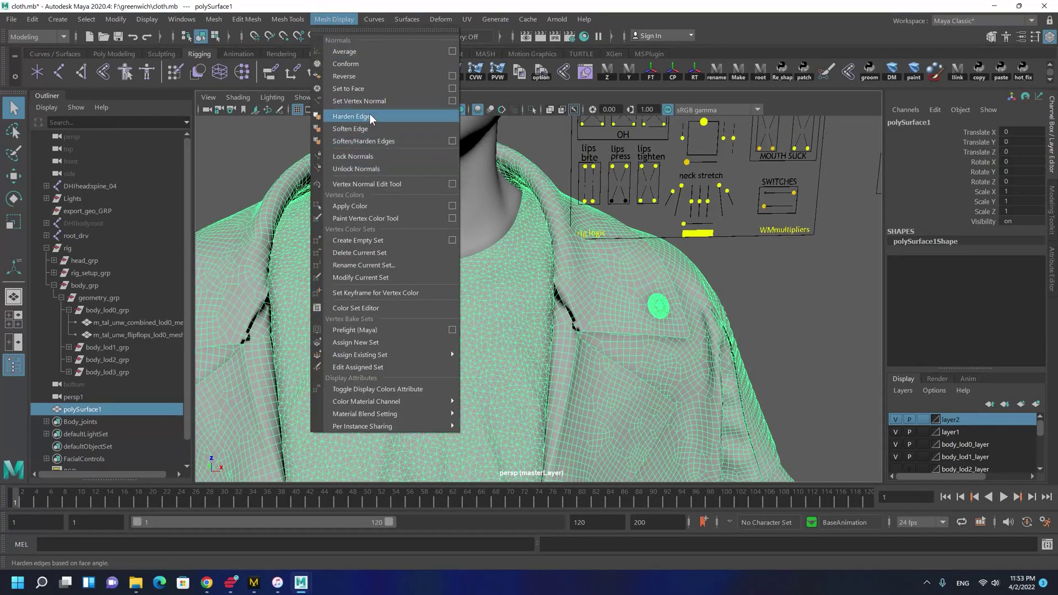
pyautogui.click(357, 168)
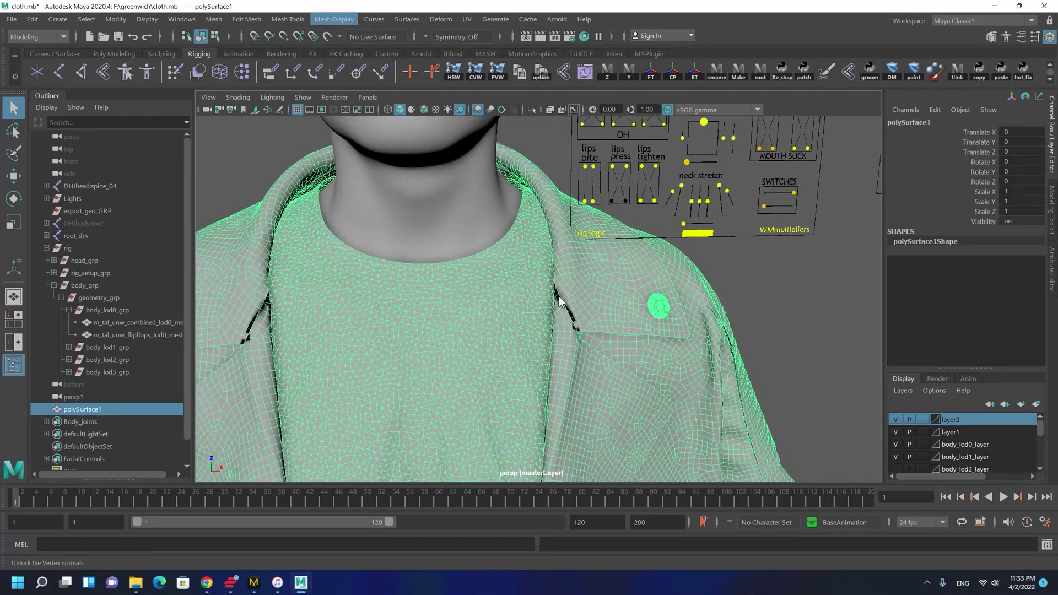
pyautogui.moveTo(521, 260)
pyautogui.keyDown('shift'); pyautogui.mouseDown(button='right')
pyautogui.moveTo(578, 333)
pyautogui.moveTo(619, 292)
pyautogui.moveTo(683, 268)
pyautogui.mouseUp(button='right'); pyautogui.keyUp('shift')
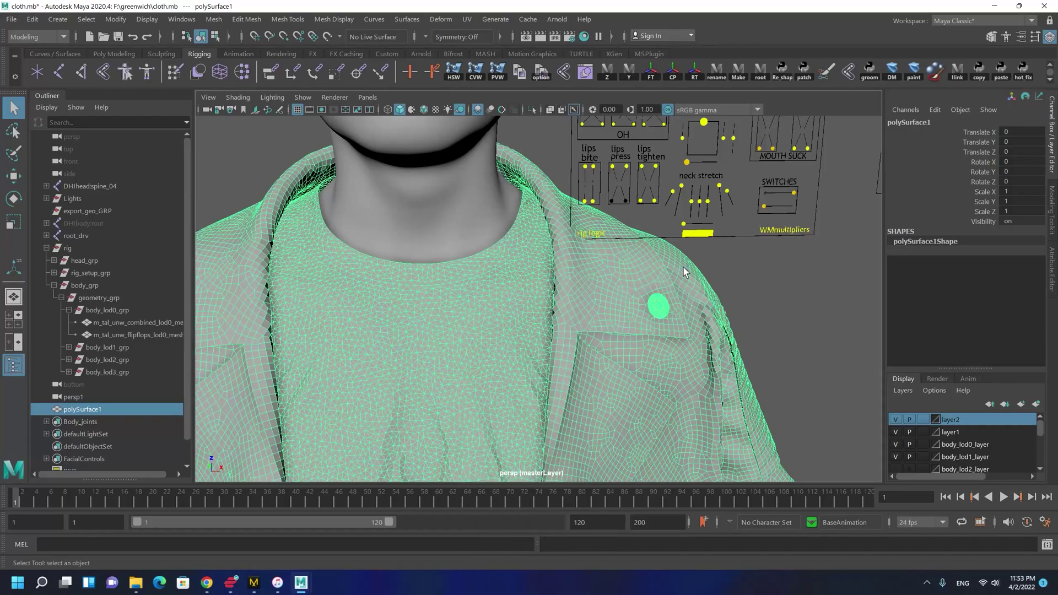
# Step: Clear the construction history of the softened outfit mesh, view the whole character, and deselect the mesh
pyautogui.click(644, 307)
pyautogui.hotkey('alt', 'shift', 'd')
pyautogui.keyDown('alt'); pyautogui.moveTo(741, 313); pyautogui.dragTo(265, 282, button='right'); pyautogui.keyUp('alt')
pyautogui.keyDown('alt'); pyautogui.moveTo(513, 325); pyautogui.dragTo(330, 331); pyautogui.keyUp('alt')
pyautogui.keyDown('alt'); pyautogui.moveTo(450, 270); pyautogui.dragTo(453, 111, button='middle'); pyautogui.keyUp('alt')
pyautogui.keyDown('alt'); pyautogui.moveTo(386, 408); pyautogui.dragTo(408, 272); pyautogui.keyUp('alt')
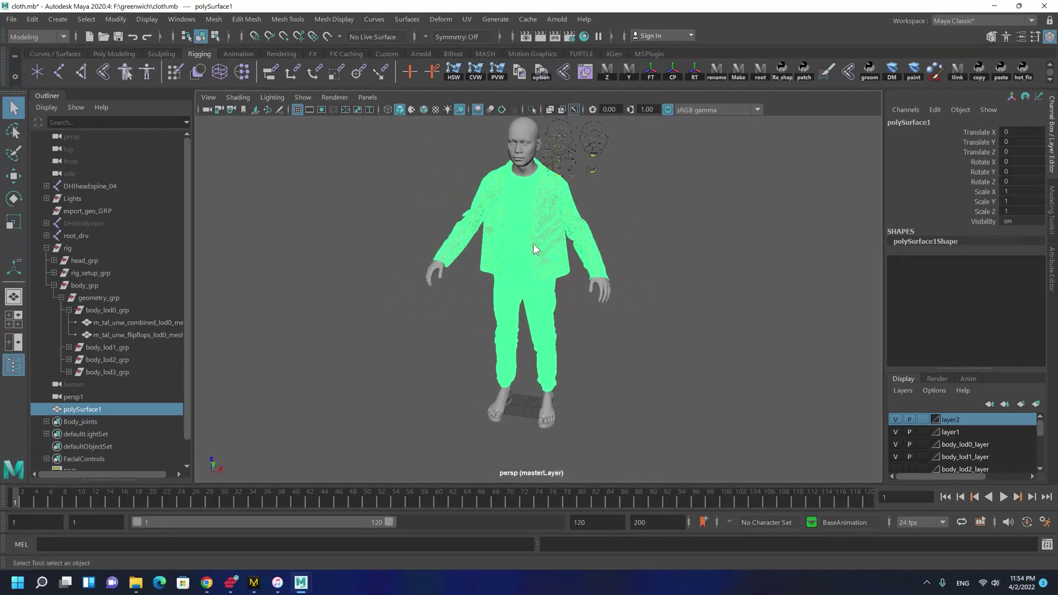
pyautogui.click(421, 201)
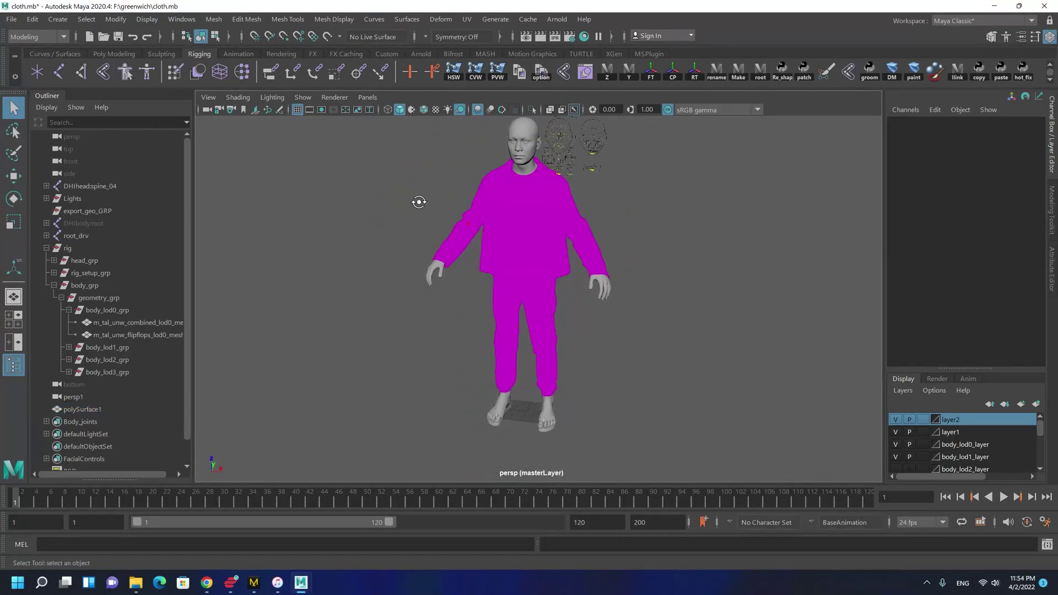
# Step: Reselect the outfit mesh in object mode and delete its construction history once more
pyautogui.doubleClick(515, 235)
pyautogui.keyDown('alt'); pyautogui.moveTo(516, 235); pyautogui.dragTo(504, 246); pyautogui.keyUp('alt')
pyautogui.keyDown('alt'); pyautogui.moveTo(504, 248); pyautogui.dragTo(542, 302, button='right'); pyautogui.keyUp('alt')
pyautogui.keyDown('shift'); pyautogui.moveTo(543, 211); pyautogui.dragTo(600, 142, button='right'); pyautogui.keyUp('shift')
pyautogui.moveTo(482, 202); pyautogui.dragTo(579, 160, button='right')
pyautogui.hotkey('alt', 'shift', 'd')
# Step: Examine the jacket sleeve's topology up close from behind in vertex mode
pyautogui.keyDown('alt'); pyautogui.moveTo(623, 201); pyautogui.dragTo(481, 199); pyautogui.keyUp('alt')
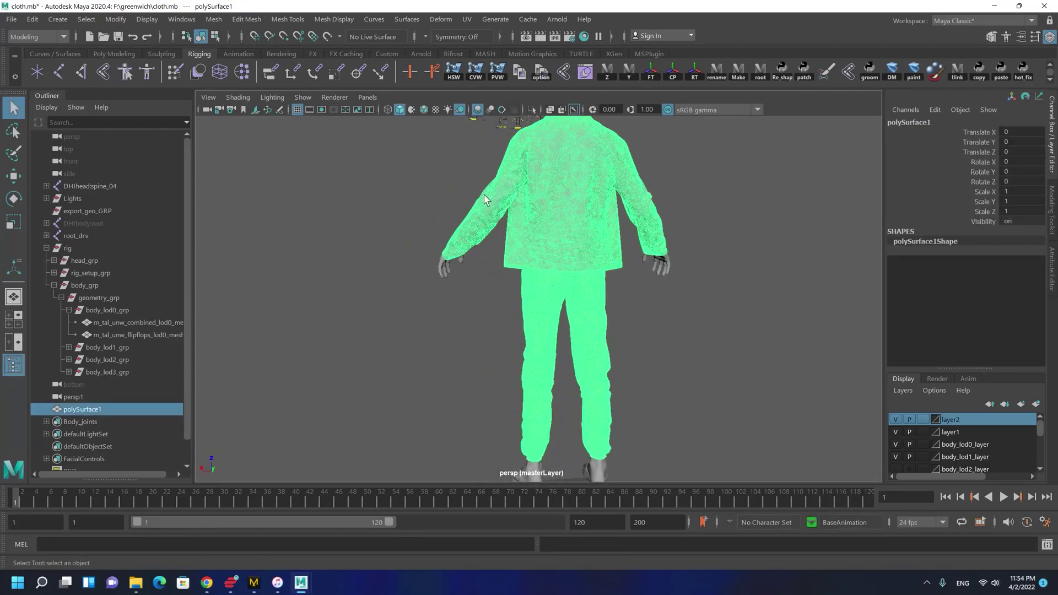
pyautogui.keyDown('alt'); pyautogui.moveTo(481, 198); pyautogui.dragTo(491, 308, button='middle'); pyautogui.keyUp('alt')
pyautogui.keyDown('alt'); pyautogui.moveTo(491, 308); pyautogui.dragTo(543, 331, button='right'); pyautogui.keyUp('alt')
pyautogui.keyDown('alt'); pyautogui.moveTo(474, 220); pyautogui.dragTo(456, 319, button='middle'); pyautogui.keyUp('alt')
pyautogui.keyDown('alt'); pyautogui.moveTo(456, 319); pyautogui.dragTo(461, 257); pyautogui.keyUp('alt')
pyautogui.keyDown('alt'); pyautogui.moveTo(462, 256); pyautogui.dragTo(497, 420, button='right'); pyautogui.keyUp('alt')
pyautogui.keyDown('alt'); pyautogui.moveTo(520, 365); pyautogui.dragTo(560, 430); pyautogui.keyUp('alt')
pyautogui.press('F8')
pyautogui.press('F9')
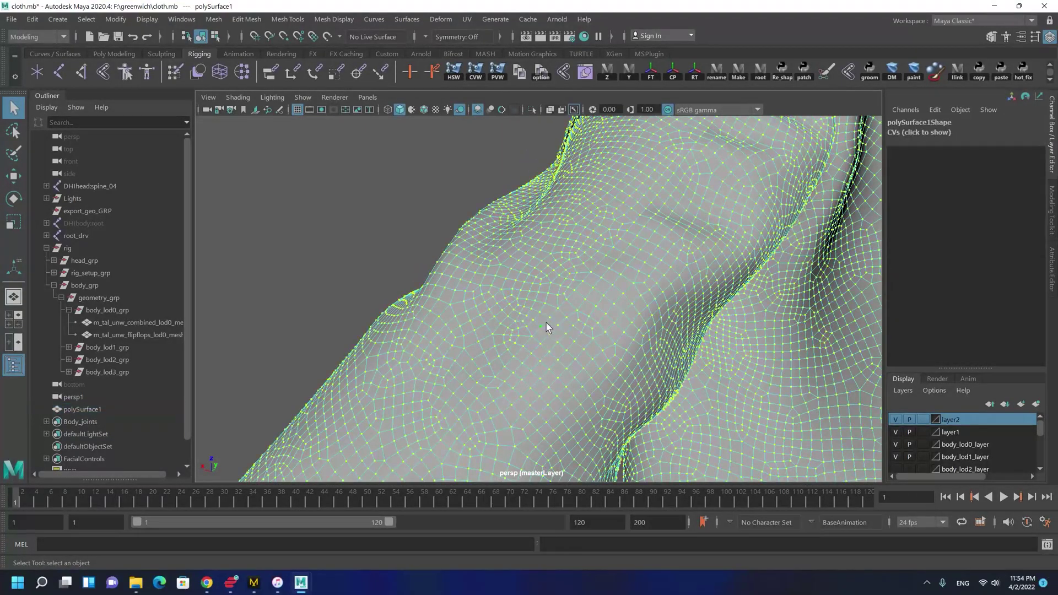
pyautogui.click(547, 349)
pyautogui.press('w')
pyautogui.press('f')
# Step: Undo the last vertex action, return to object mode, and inspect the sleeve surface down to the cuff
pyautogui.keyDown('alt'); pyautogui.moveTo(588, 353); pyautogui.dragTo(485, 268, button='right'); pyautogui.keyUp('alt')
pyautogui.keyDown('alt'); pyautogui.moveTo(485, 267); pyautogui.dragTo(516, 151); pyautogui.keyUp('alt')
pyautogui.hotkey('ctrl', 'z')
pyautogui.keyDown('alt'); pyautogui.moveTo(543, 298); pyautogui.dragTo(513, 371, button='right'); pyautogui.keyUp('alt')
pyautogui.moveTo(708, 217); pyautogui.dragTo(712, 213, button='right')
pyautogui.keyDown('alt'); pyautogui.moveTo(386, 311); pyautogui.dragTo(354, 251); pyautogui.keyUp('alt')
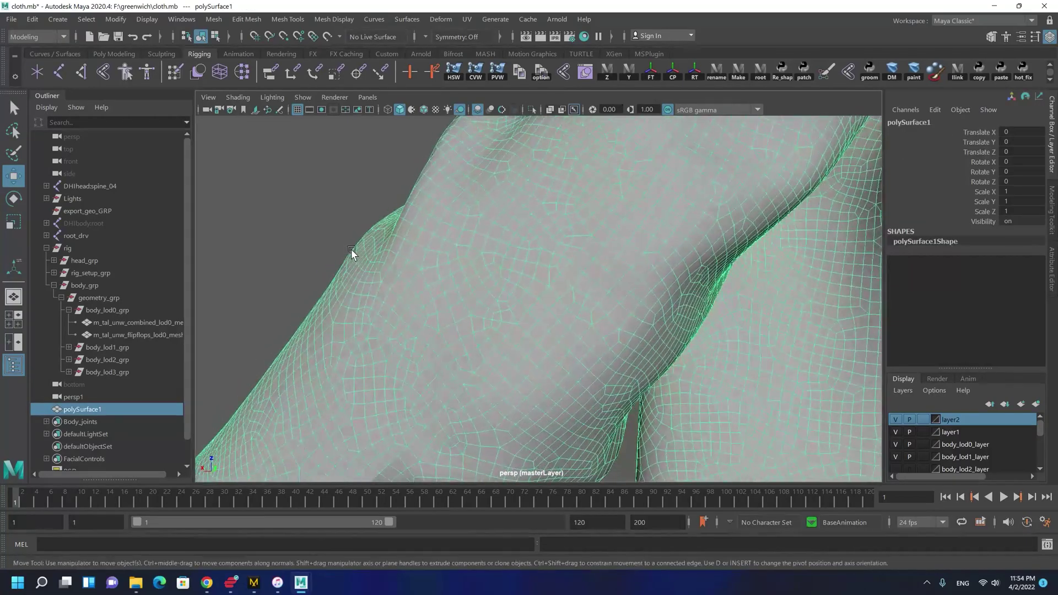
pyautogui.click(326, 264)
pyautogui.keyDown('alt'); pyautogui.moveTo(538, 295); pyautogui.dragTo(444, 332, button='right'); pyautogui.keyUp('alt')
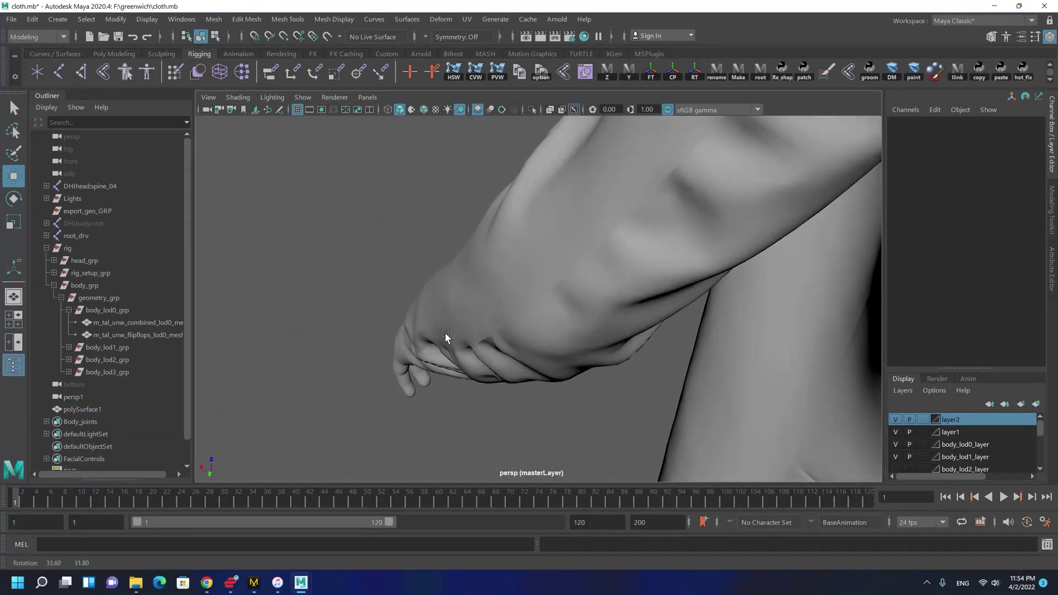
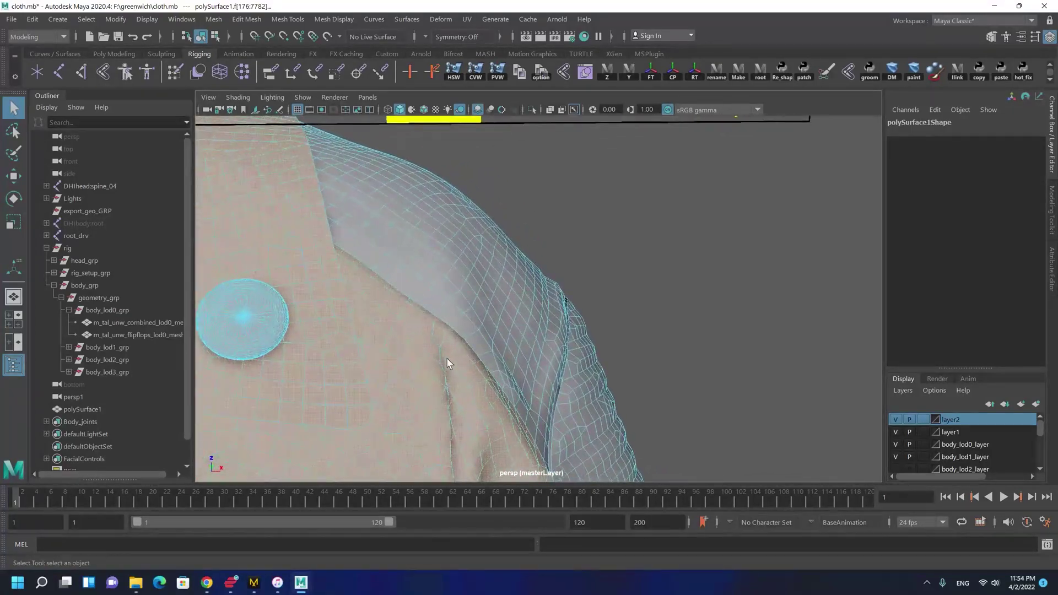
# Step: Select a face on the jacket's left shoulder panel and locate it in the UV Editor
pyautogui.moveTo(469, 273); pyautogui.dragTo(581, 216, button='right')
pyautogui.keyDown('alt'); pyautogui.moveTo(581, 216); pyautogui.dragTo(540, 392); pyautogui.keyUp('alt')
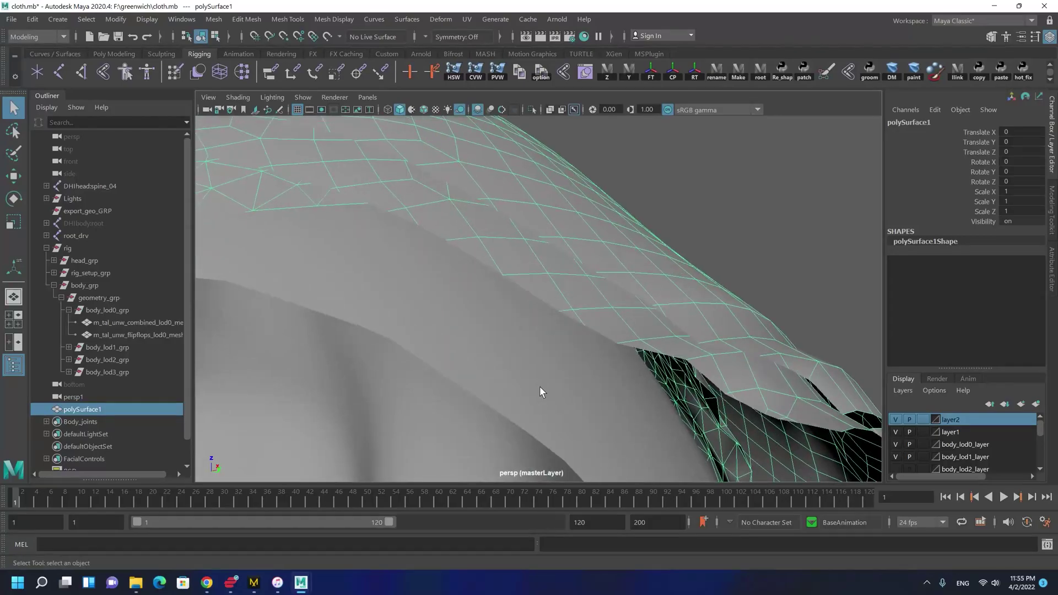
pyautogui.moveTo(561, 307); pyautogui.dragTo(564, 326, button='right')
pyautogui.click(182, 19)
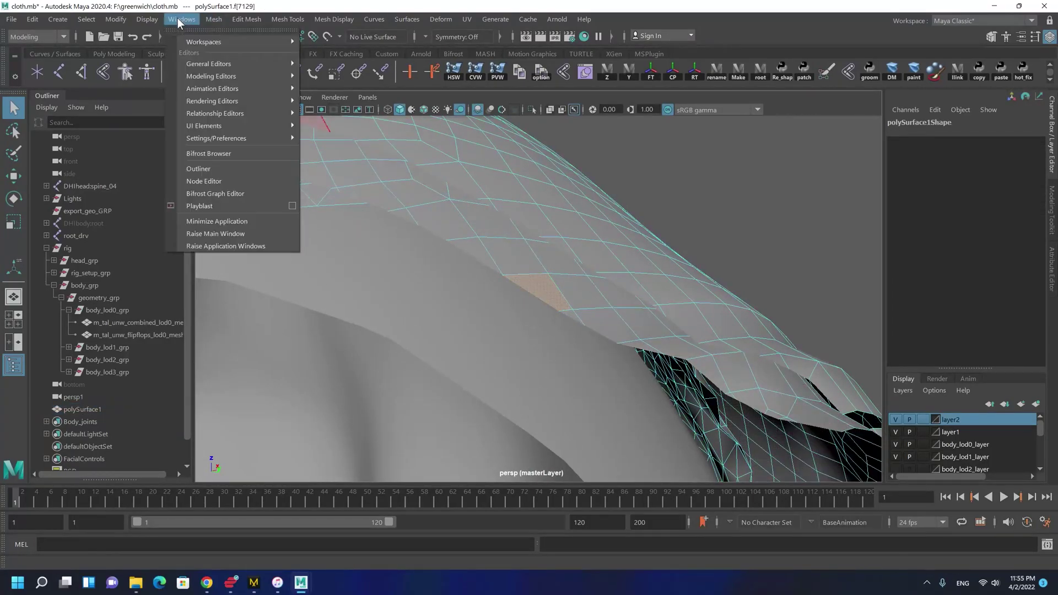
pyautogui.moveTo(203, 77)
pyautogui.click(332, 101)
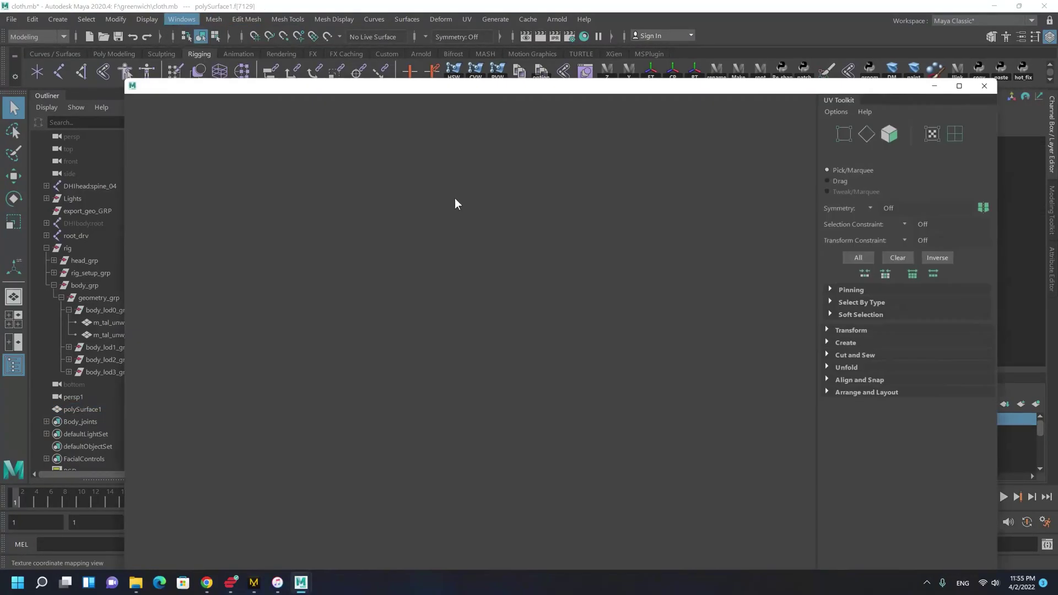
pyautogui.press('f')
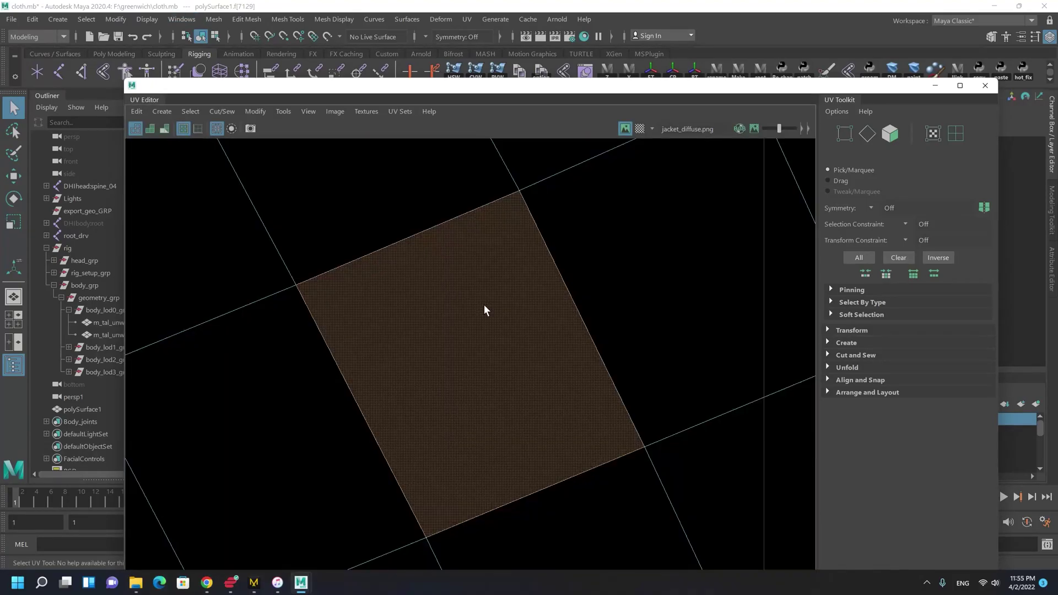
pyautogui.scroll(-8, 648, 366)
pyautogui.keyDown('alt'); pyautogui.moveTo(275, 275); pyautogui.dragTo(110, 248, button='right'); pyautogui.keyUp('alt')
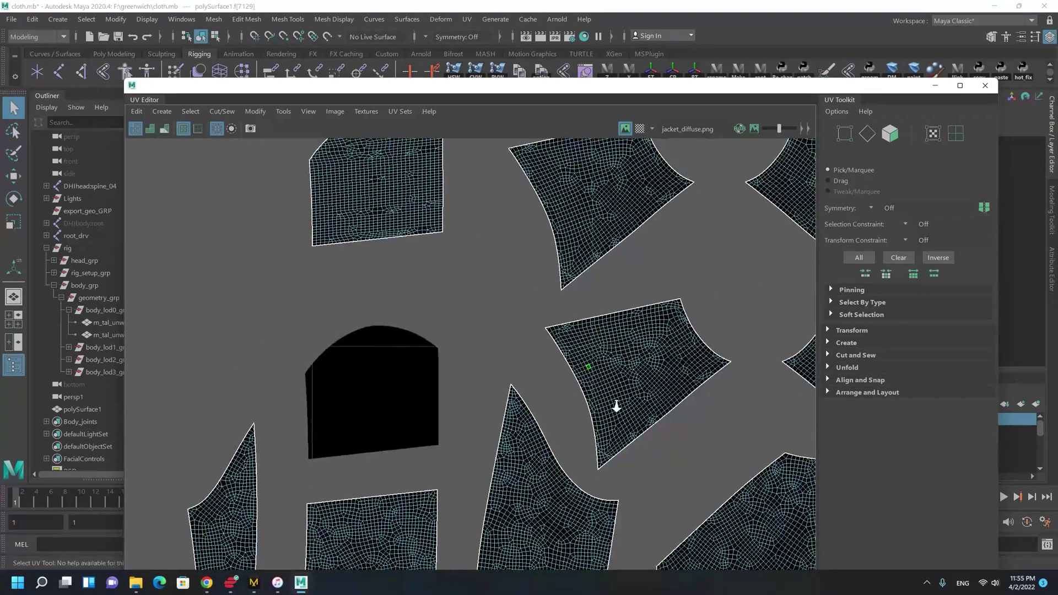
# Step: Select the left shoulder panel as a whole UV shell and delete its faces
pyautogui.keyDown('alt'); pyautogui.moveTo(619, 408); pyautogui.dragTo(72, 256, button='right'); pyautogui.keyUp('alt')
pyautogui.keyDown('alt'); pyautogui.moveTo(512, 331); pyautogui.dragTo(750, 458, button='right'); pyautogui.keyUp('alt')
pyautogui.keyDown('alt'); pyautogui.moveTo(587, 287); pyautogui.dragTo(514, 263, button='middle'); pyautogui.keyUp('alt')
pyautogui.scroll(3, 578, 449)
pyautogui.moveTo(405, 417); pyautogui.dragTo(350, 396, button='right')
pyautogui.click(443, 422)
pyautogui.moveTo(776, 85); pyautogui.dragTo(766, 490)
pyautogui.keyDown('alt'); pyautogui.moveTo(601, 319); pyautogui.dragTo(329, 255, button='right'); pyautogui.keyUp('alt')
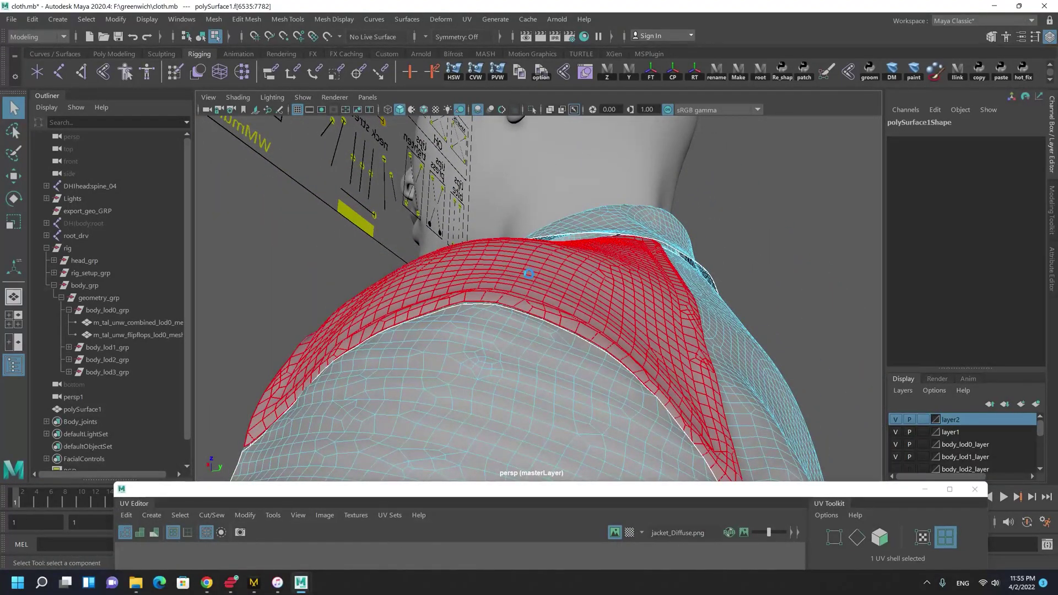
pyautogui.press('Delete')
# Step: Select the matching panel on the character's right shoulder as a UV shell and check its surrounding seams
pyautogui.keyDown('alt'); pyautogui.moveTo(296, 412); pyautogui.dragTo(735, 336); pyautogui.keyUp('alt')
pyautogui.keyDown('alt'); pyautogui.moveTo(489, 330); pyautogui.dragTo(703, 291, button='middle'); pyautogui.keyUp('alt')
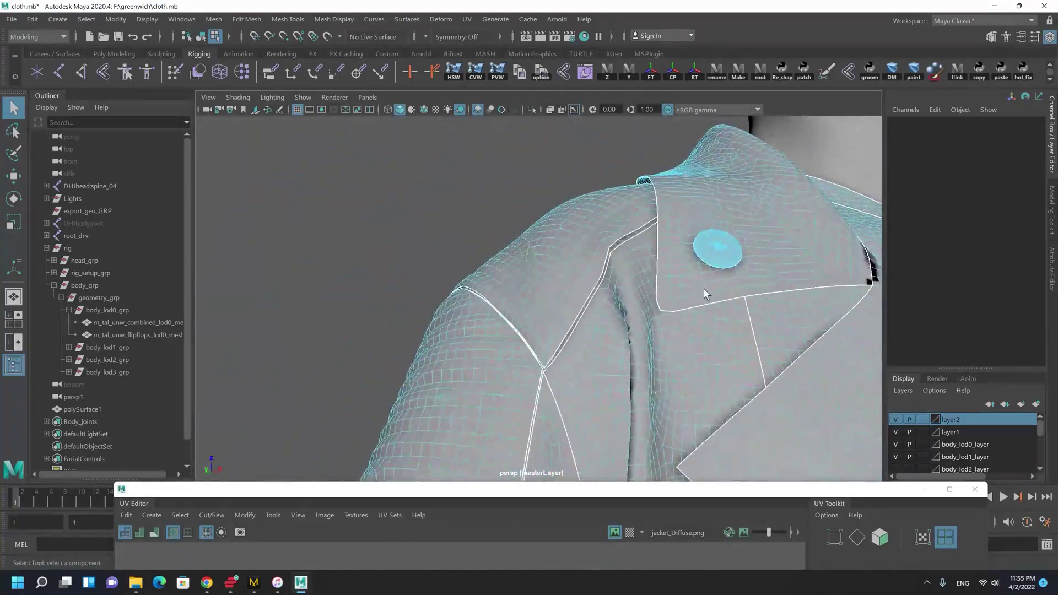
pyautogui.scroll(5, 604, 366)
pyautogui.keyDown('alt'); pyautogui.moveTo(605, 369); pyautogui.dragTo(579, 328); pyautogui.keyUp('alt')
pyautogui.keyDown('alt'); pyautogui.moveTo(578, 328); pyautogui.dragTo(464, 291, button='middle'); pyautogui.keyUp('alt')
pyautogui.scroll(-3, 435, 290)
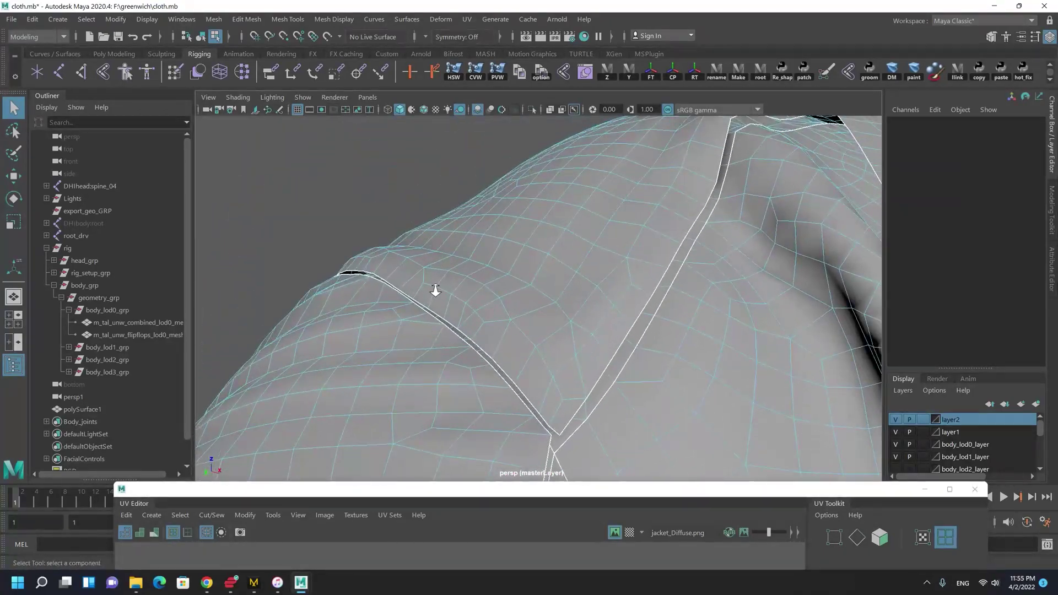
pyautogui.scroll(3, 468, 341)
pyautogui.click(430, 206)
pyautogui.keyDown('alt'); pyautogui.moveTo(429, 206); pyautogui.dragTo(350, 316); pyautogui.keyUp('alt')
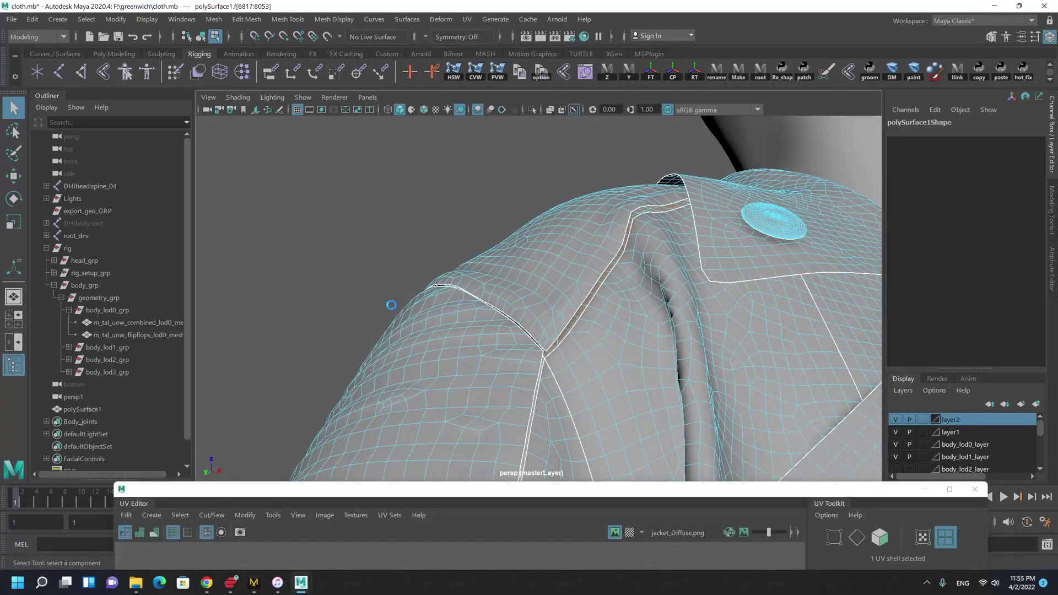
pyautogui.click(436, 343)
pyautogui.keyDown('alt'); pyautogui.moveTo(435, 342); pyautogui.dragTo(448, 373); pyautogui.keyUp('alt')
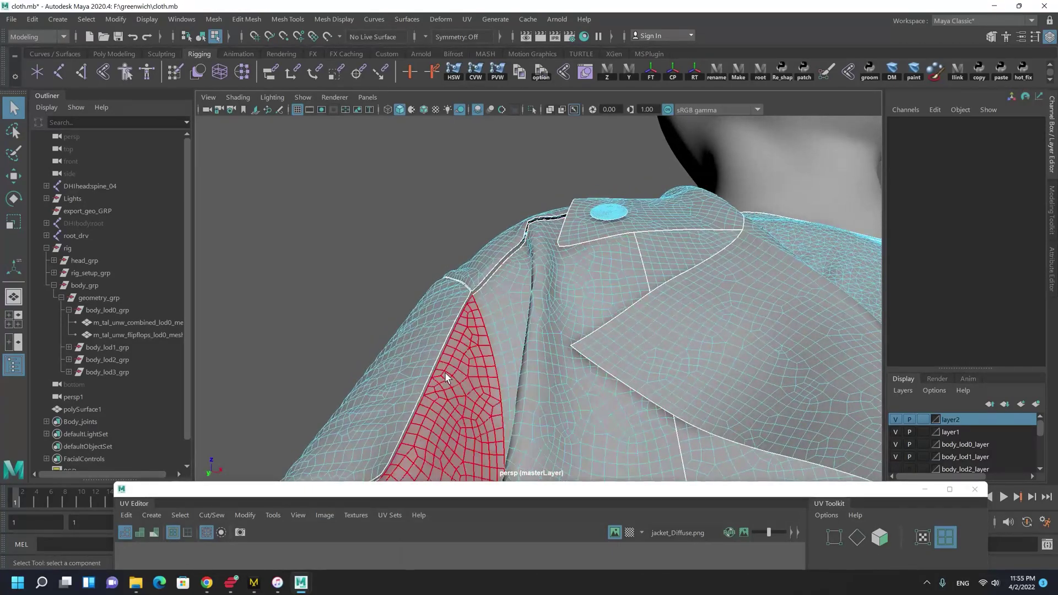
# Step: Return the outfit mesh to object mode, close the UV Editor, and view the right shoulder seams
pyautogui.press('F8')
pyautogui.click(975, 489)
pyautogui.keyDown('alt'); pyautogui.moveTo(603, 350); pyautogui.dragTo(658, 414); pyautogui.keyUp('alt')
pyautogui.keyDown('alt'); pyautogui.moveTo(659, 415); pyautogui.dragTo(580, 321, button='middle'); pyautogui.keyUp('alt')
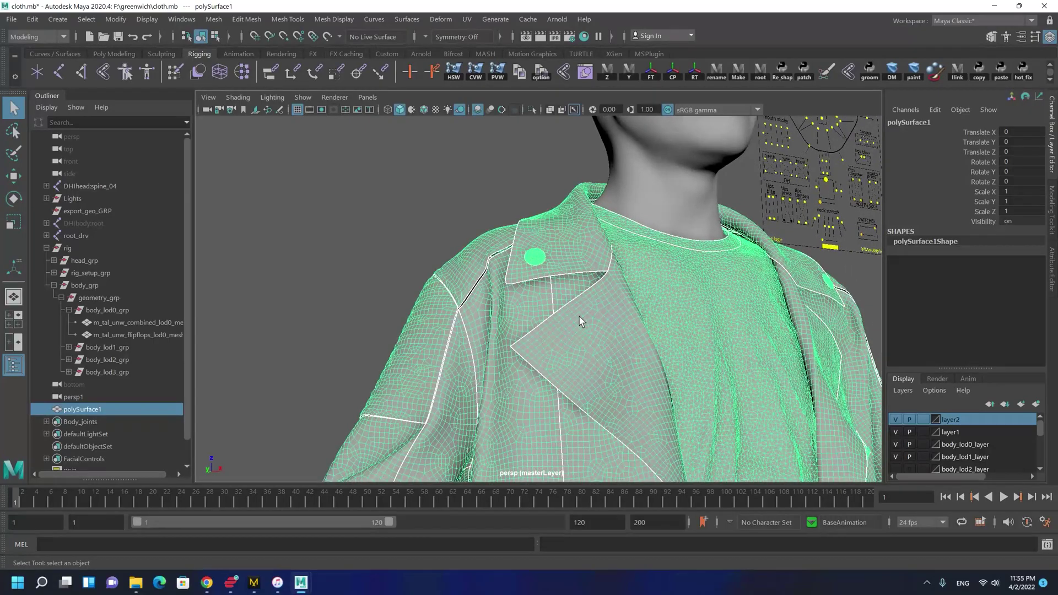
pyautogui.keyDown('alt'); pyautogui.moveTo(319, 242); pyautogui.dragTo(335, 337, button='right'); pyautogui.keyUp('alt')
pyautogui.keyDown('alt'); pyautogui.moveTo(335, 337); pyautogui.dragTo(523, 257, button='middle'); pyautogui.keyUp('alt')
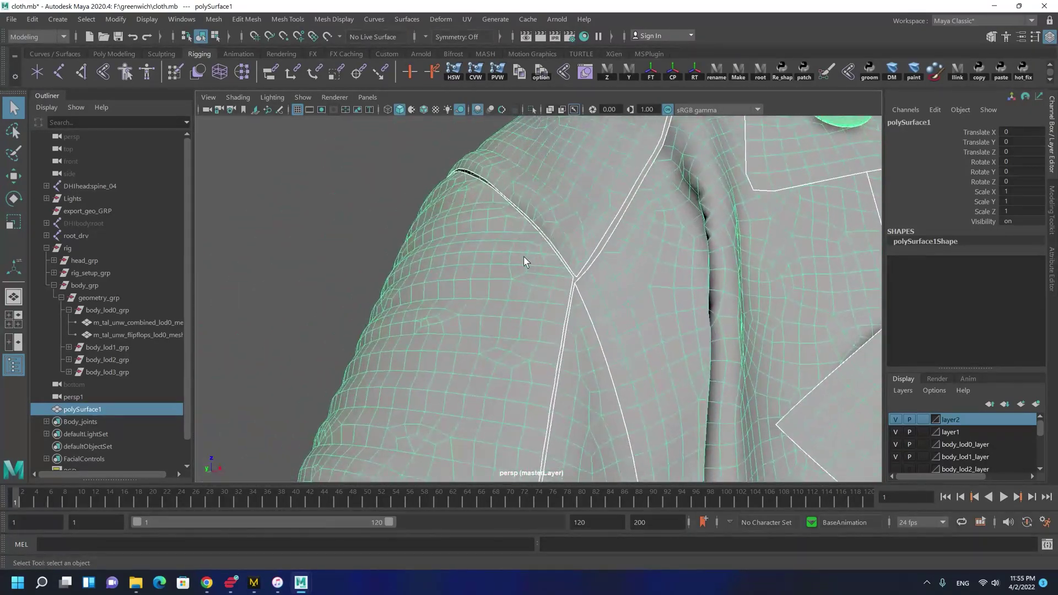
# Step: Select the border edges along the seam where the right sleeve meets the shoulder and front panels
pyautogui.keyDown('alt'); pyautogui.moveTo(500, 251); pyautogui.dragTo(505, 413, button='right'); pyautogui.keyUp('alt')
pyautogui.click(489, 365)
pyautogui.click(495, 375)
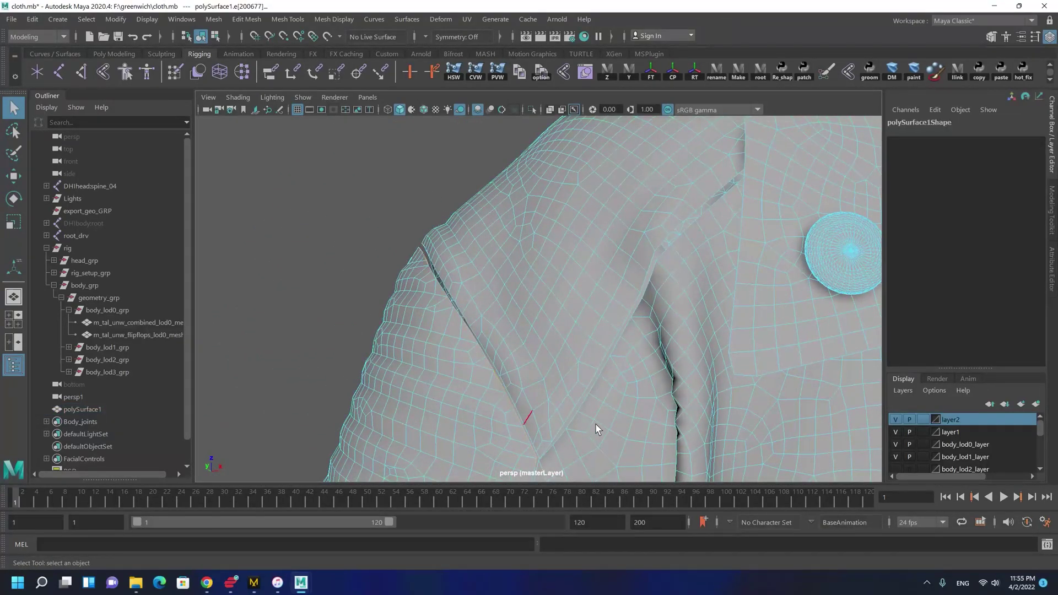
pyautogui.keyDown('alt'); pyautogui.moveTo(545, 324); pyautogui.dragTo(565, 164, button='middle'); pyautogui.keyUp('alt')
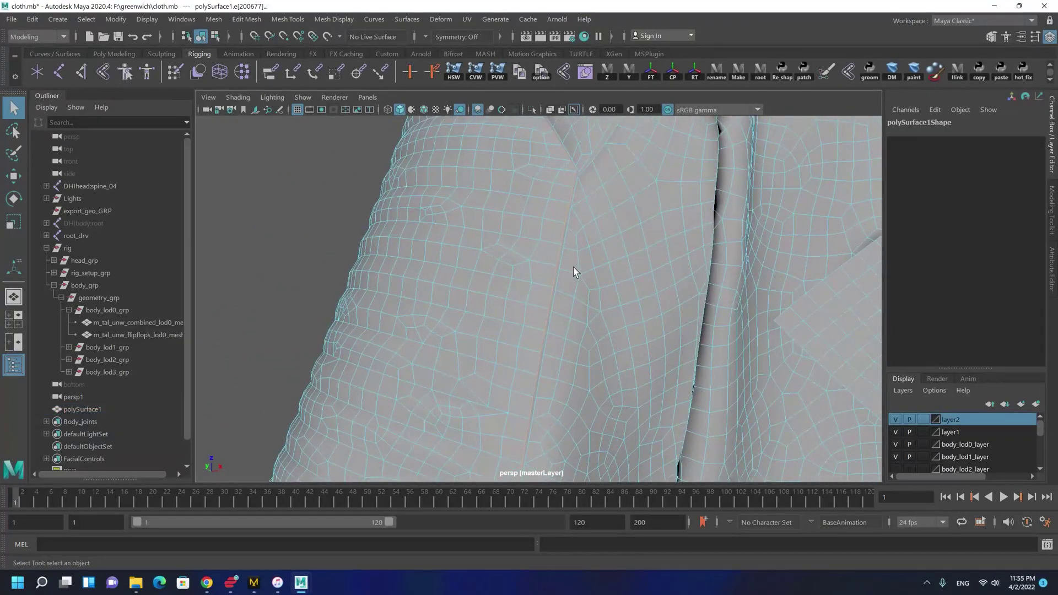
pyautogui.keyDown('alt'); pyautogui.moveTo(573, 272); pyautogui.dragTo(526, 263); pyautogui.keyUp('alt')
pyautogui.keyDown('shift'); pyautogui.doubleClick(522, 240); pyautogui.keyUp('shift')
# Step: Inspect the seam gaps around the back of the jacket's right shoulder and below the collar
pyautogui.keyDown('alt'); pyautogui.moveTo(460, 257); pyautogui.dragTo(582, 419); pyautogui.keyUp('alt')
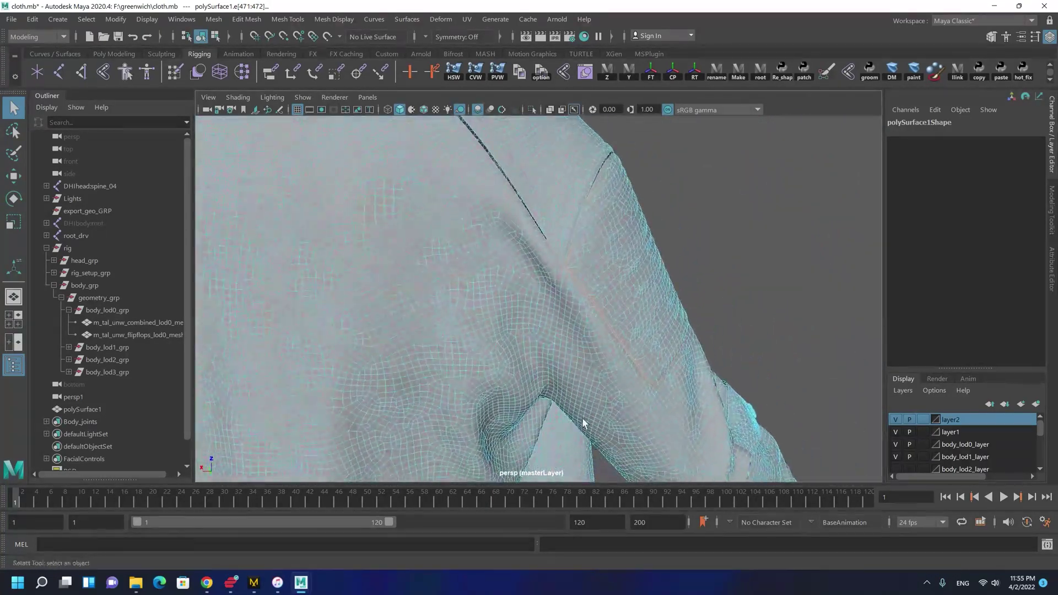
pyautogui.keyDown('alt'); pyautogui.moveTo(546, 217); pyautogui.dragTo(498, 244, button='middle'); pyautogui.keyUp('alt')
pyautogui.keyDown('alt'); pyautogui.moveTo(498, 243); pyautogui.dragTo(583, 367, button='right'); pyautogui.keyUp('alt')
pyautogui.keyDown('alt'); pyautogui.moveTo(583, 367); pyautogui.dragTo(574, 286); pyautogui.keyUp('alt')
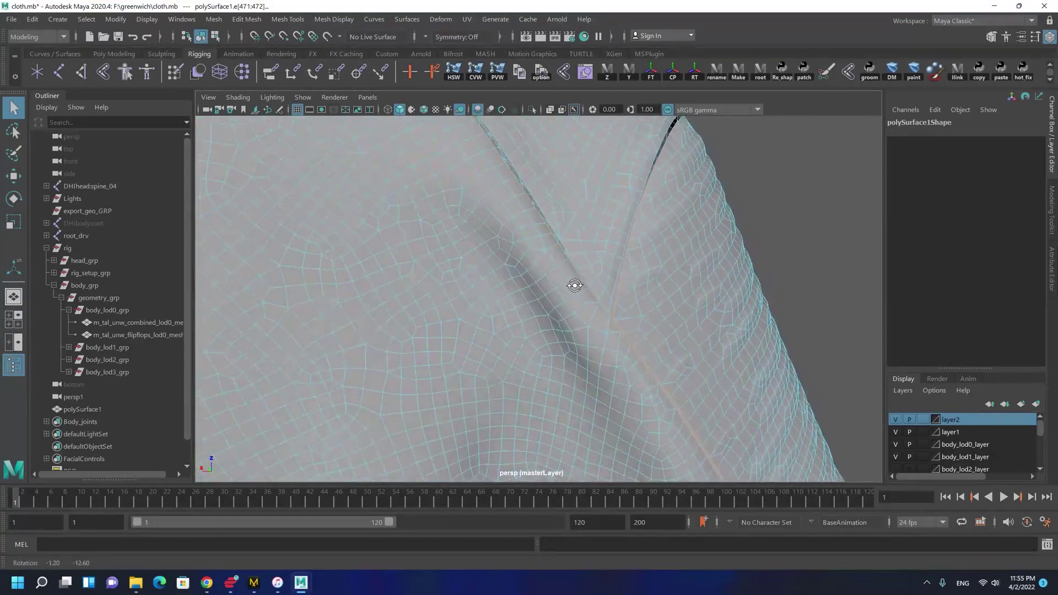
pyautogui.keyDown('alt'); pyautogui.moveTo(578, 279); pyautogui.dragTo(584, 311, button='middle'); pyautogui.keyUp('alt')
pyautogui.keyDown('alt'); pyautogui.moveTo(578, 302); pyautogui.dragTo(520, 340); pyautogui.keyUp('alt')
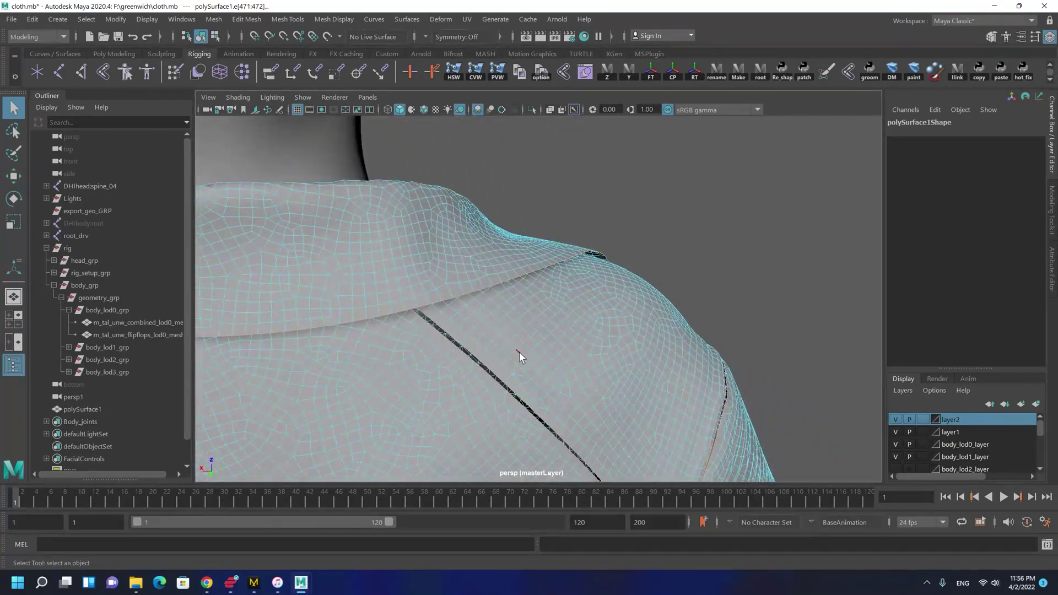
pyautogui.click(520, 352)
pyautogui.keyDown('alt'); pyautogui.moveTo(634, 345); pyautogui.dragTo(548, 307); pyautogui.keyUp('alt')
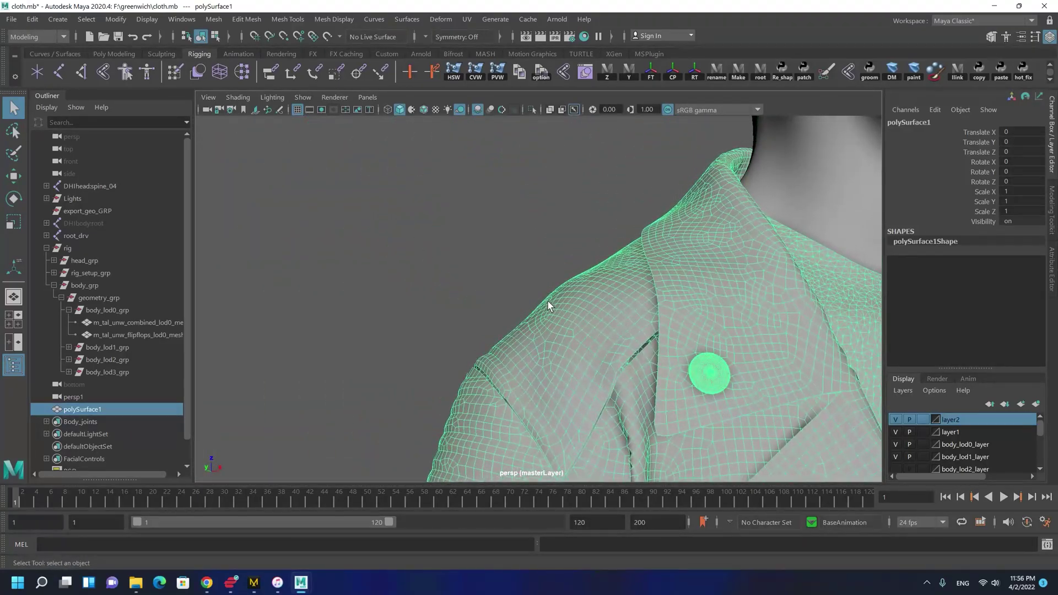
# Step: Select the faces of the jacket's shoulder, sleeve and front panels as complete pieces
pyautogui.moveTo(549, 302); pyautogui.dragTo(555, 332, button='right')
pyautogui.click(557, 331)
pyautogui.keyDown('alt'); pyautogui.moveTo(557, 321); pyautogui.dragTo(629, 326); pyautogui.keyUp('alt')
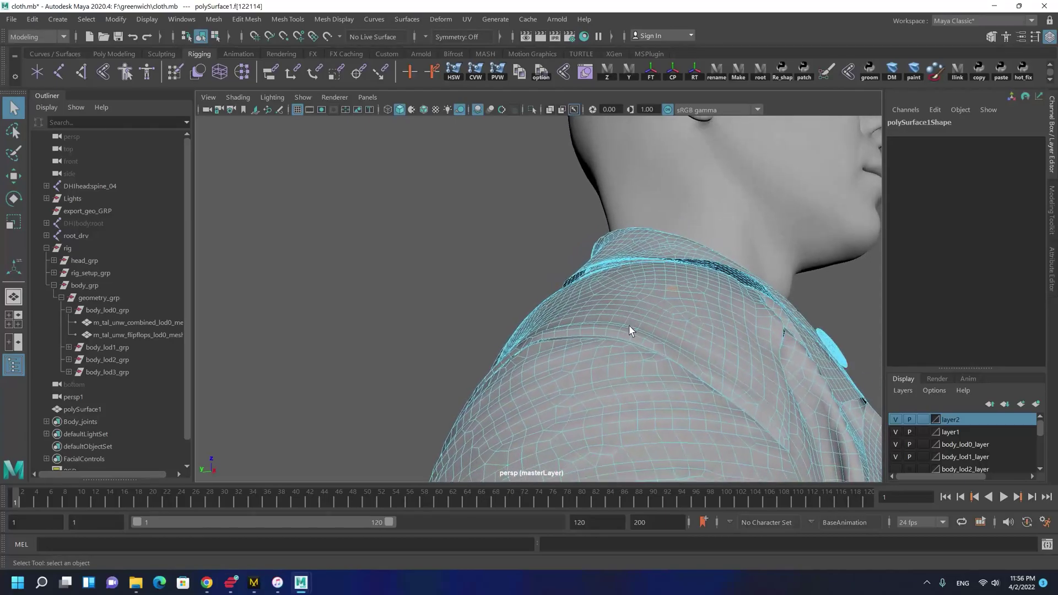
pyautogui.moveTo(629, 325); pyautogui.dragTo(683, 293, button='right')
pyautogui.keyDown('alt'); pyautogui.moveTo(683, 293); pyautogui.dragTo(574, 302); pyautogui.keyUp('alt')
pyautogui.moveTo(574, 302); pyautogui.dragTo(639, 259, button='right')
pyautogui.click(600, 295)
pyautogui.keyDown('alt'); pyautogui.moveTo(553, 382); pyautogui.dragTo(635, 259); pyautogui.keyUp('alt')
pyautogui.keyDown('alt'); pyautogui.moveTo(597, 239); pyautogui.dragTo(590, 241, button='middle'); pyautogui.keyUp('alt')
pyautogui.keyDown('alt'); pyautogui.moveTo(590, 241); pyautogui.dragTo(471, 345); pyautogui.keyUp('alt')
pyautogui.keyDown('shift'); pyautogui.click(616, 313); pyautogui.keyUp('shift')
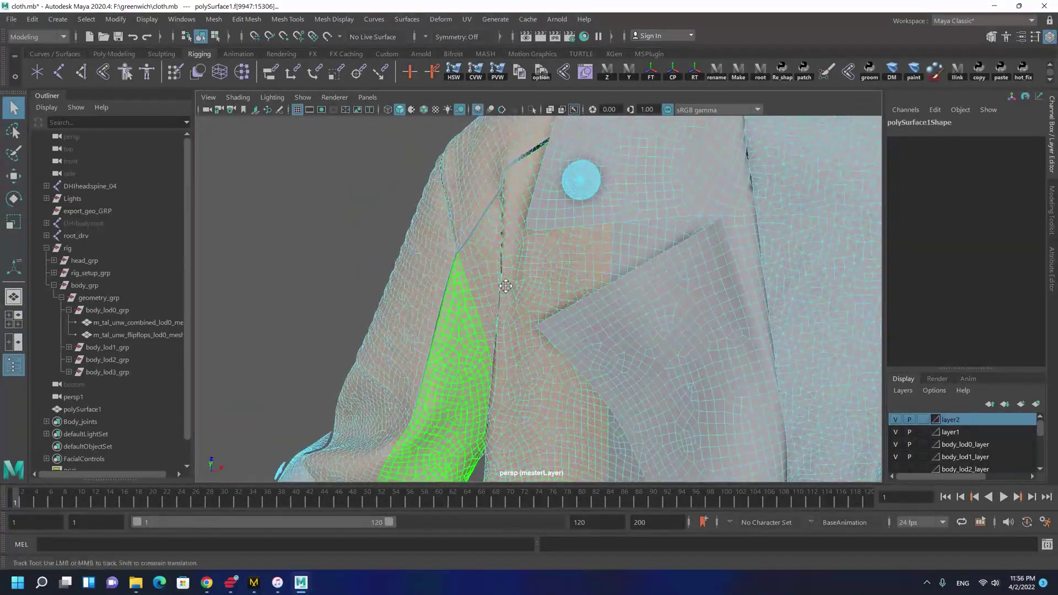
# Step: Check the panel selection around the jacket's front and back, then isolate it in the viewport without the collar
pyautogui.keyDown('alt'); pyautogui.moveTo(506, 286); pyautogui.dragTo(682, 188, button='middle'); pyautogui.keyUp('alt')
pyautogui.keyDown('alt'); pyautogui.moveTo(673, 345); pyautogui.dragTo(588, 305); pyautogui.keyUp('alt')
pyautogui.keyDown('alt'); pyautogui.moveTo(588, 304); pyautogui.dragTo(504, 441, button='middle'); pyautogui.keyUp('alt')
pyautogui.moveTo(492, 359)
pyautogui.keyDown('alt'); pyautogui.mouseDown()
pyautogui.moveTo(555, 324)
pyautogui.moveTo(485, 419)
pyautogui.moveTo(501, 325)
pyautogui.moveTo(525, 401)
pyautogui.moveTo(309, 291)
pyautogui.moveTo(315, 246)
pyautogui.moveTo(420, 310)
pyautogui.moveTo(433, 215)
pyautogui.mouseUp(); pyautogui.keyUp('alt')
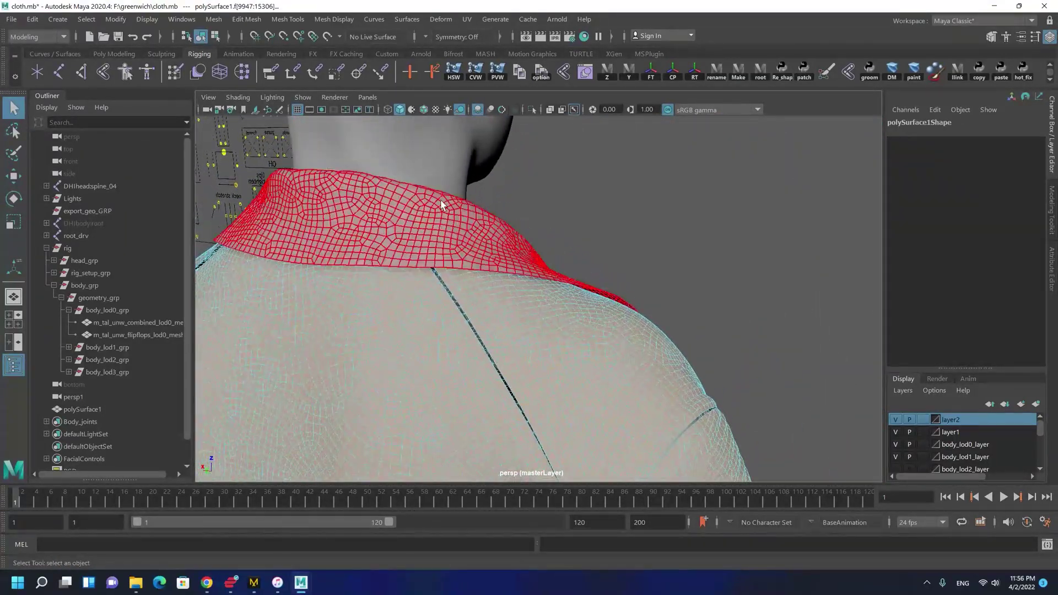
pyautogui.keyDown('alt'); pyautogui.moveTo(515, 263); pyautogui.dragTo(568, 92); pyautogui.keyUp('alt')
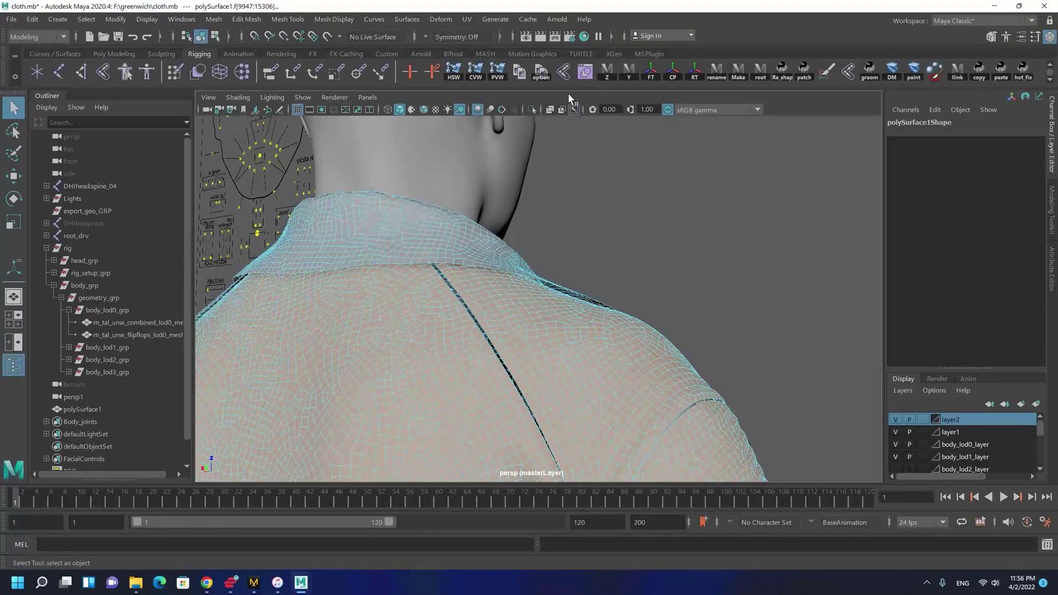
pyautogui.click(530, 109)
# Step: Examine the open seam edges between the isolated shoulder and back panels, and leave edge selection
pyautogui.keyDown('alt'); pyautogui.moveTo(529, 279); pyautogui.dragTo(451, 339); pyautogui.keyUp('alt')
pyautogui.click(412, 298)
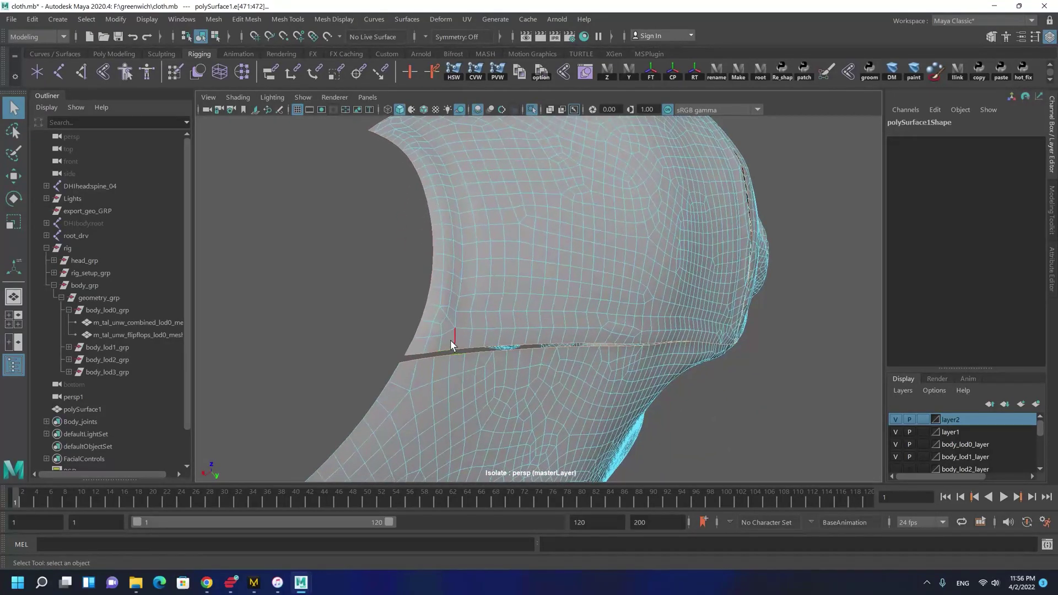
pyautogui.press('F8')
pyautogui.keyDown('alt'); pyautogui.moveTo(557, 238); pyautogui.dragTo(587, 275); pyautogui.keyUp('alt')
pyautogui.moveTo(588, 276); pyautogui.dragTo(650, 236, button='right')
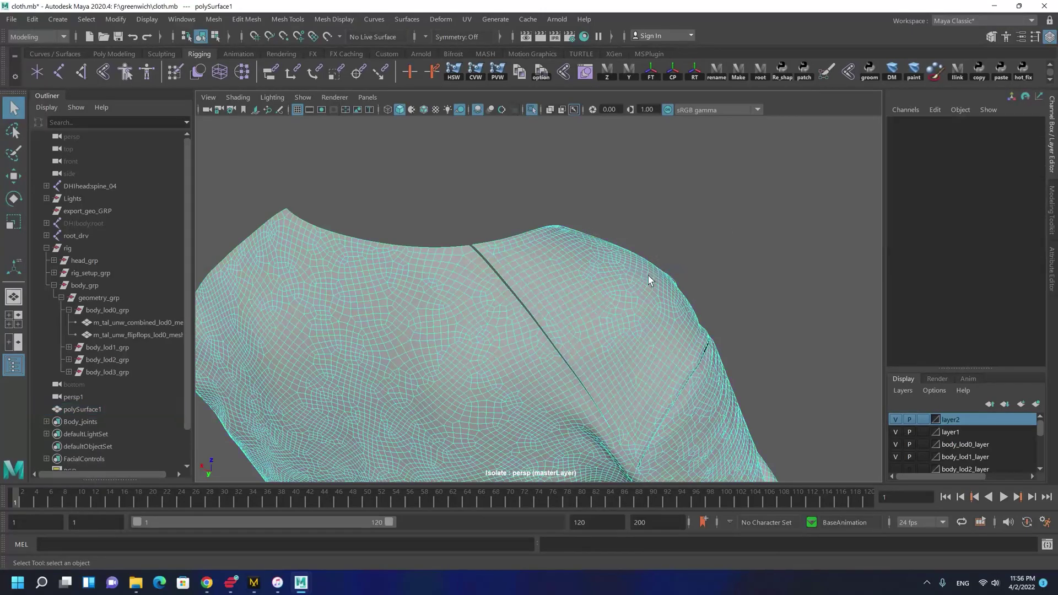
# Step: Convert the face selection of the shoulder panel and its neighbouring jacket panels to perimeter edges
pyautogui.keyDown('alt'); pyautogui.moveTo(614, 267); pyautogui.dragTo(604, 182, button='middle'); pyautogui.keyUp('alt')
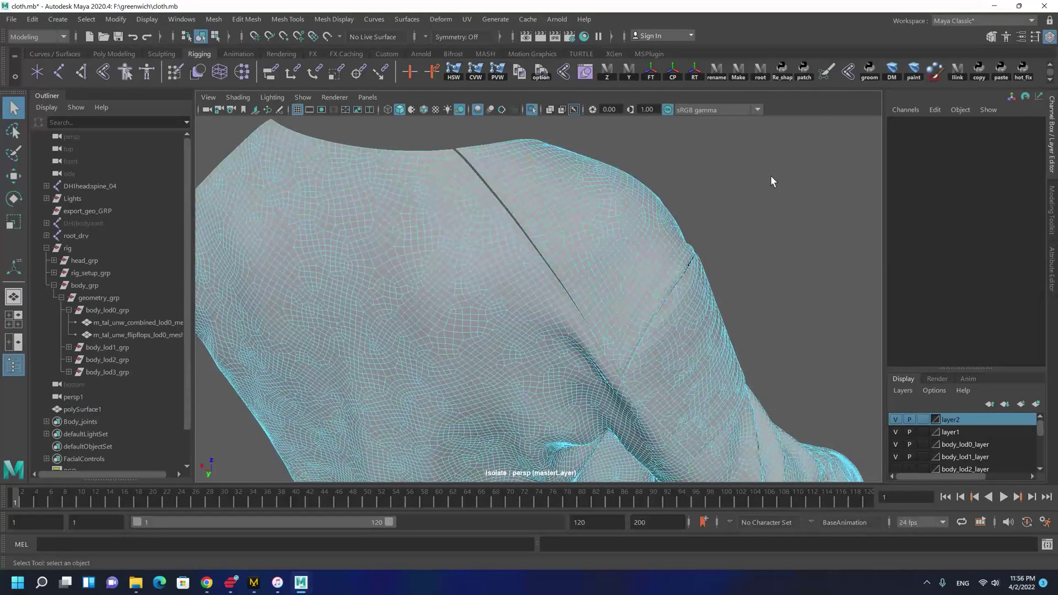
pyautogui.keyDown('alt'); pyautogui.moveTo(814, 235); pyautogui.dragTo(560, 235, button='right'); pyautogui.keyUp('alt')
pyautogui.click(551, 265)
pyautogui.keyDown('alt'); pyautogui.moveTo(485, 192); pyautogui.dragTo(616, 315, button='right'); pyautogui.keyUp('alt')
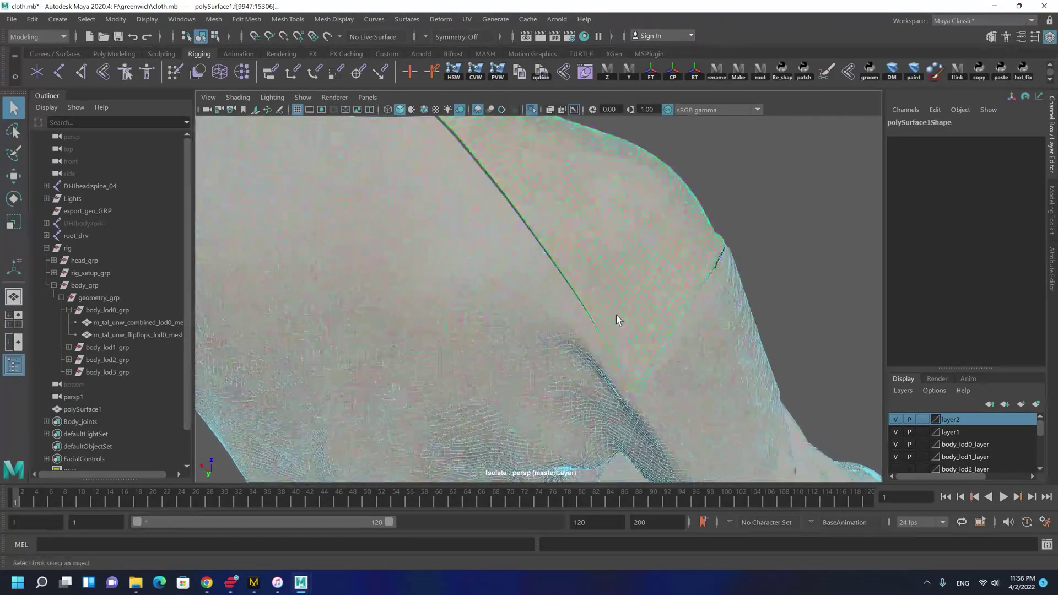
pyautogui.keyDown('ctrl'); pyautogui.moveTo(599, 262); pyautogui.dragTo(605, 216, button='right'); pyautogui.keyUp('ctrl')
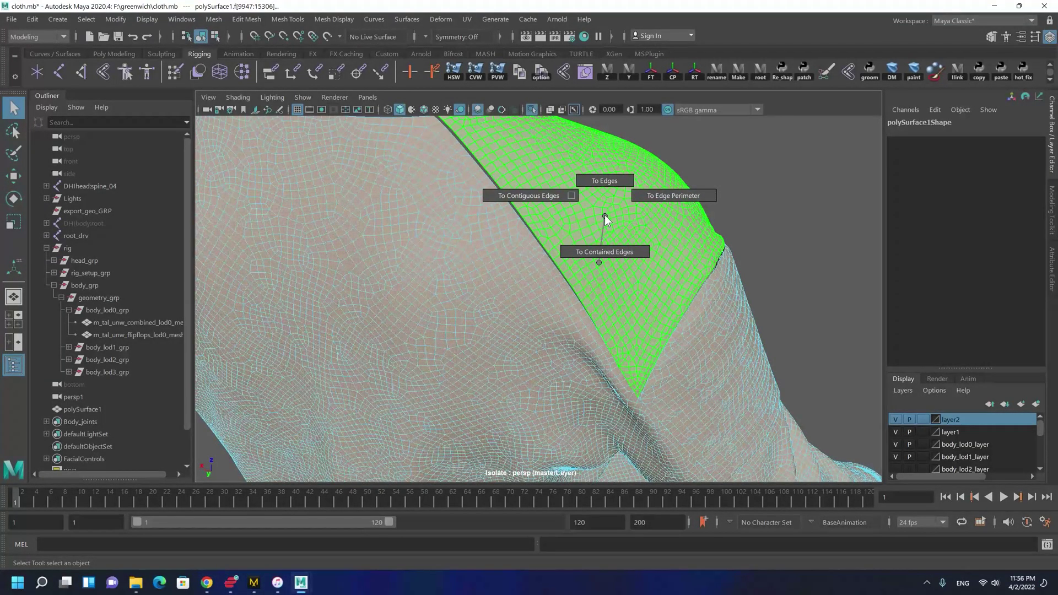
pyautogui.keyDown('ctrl'); pyautogui.moveTo(604, 215); pyautogui.dragTo(607, 220, button='right'); pyautogui.keyUp('ctrl')
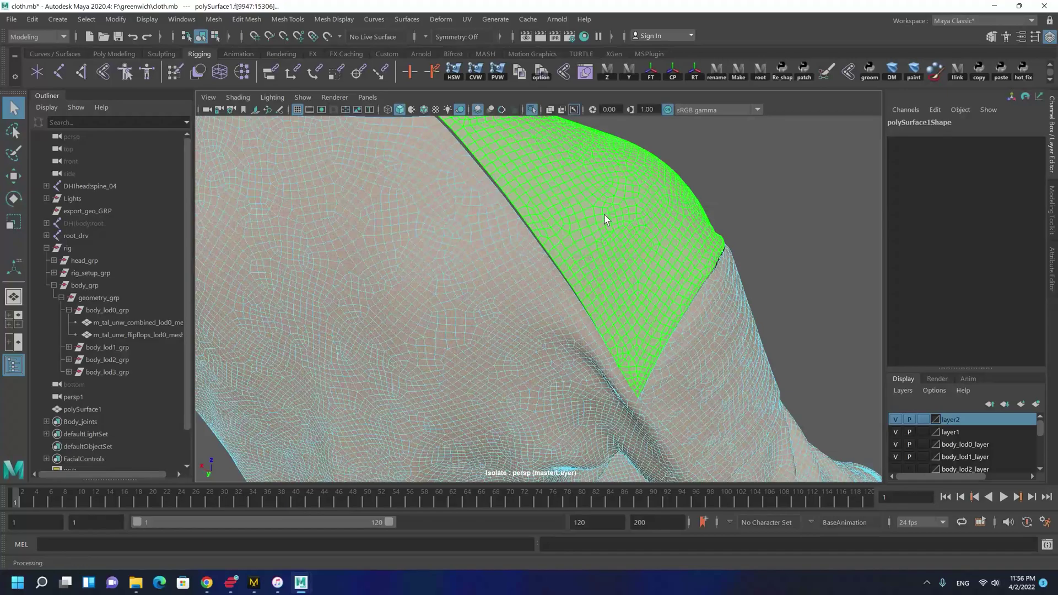
# Step: Open the UV Editor and maximize it to view the jacket's panel layout
pyautogui.click(165, 22)
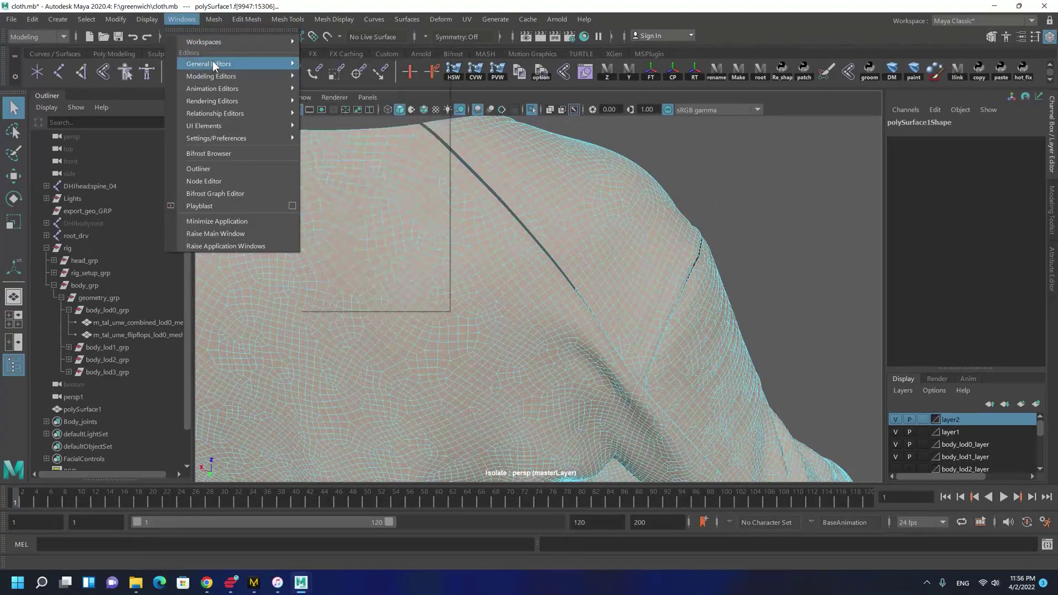
pyautogui.moveTo(214, 62)
pyautogui.moveTo(238, 82)
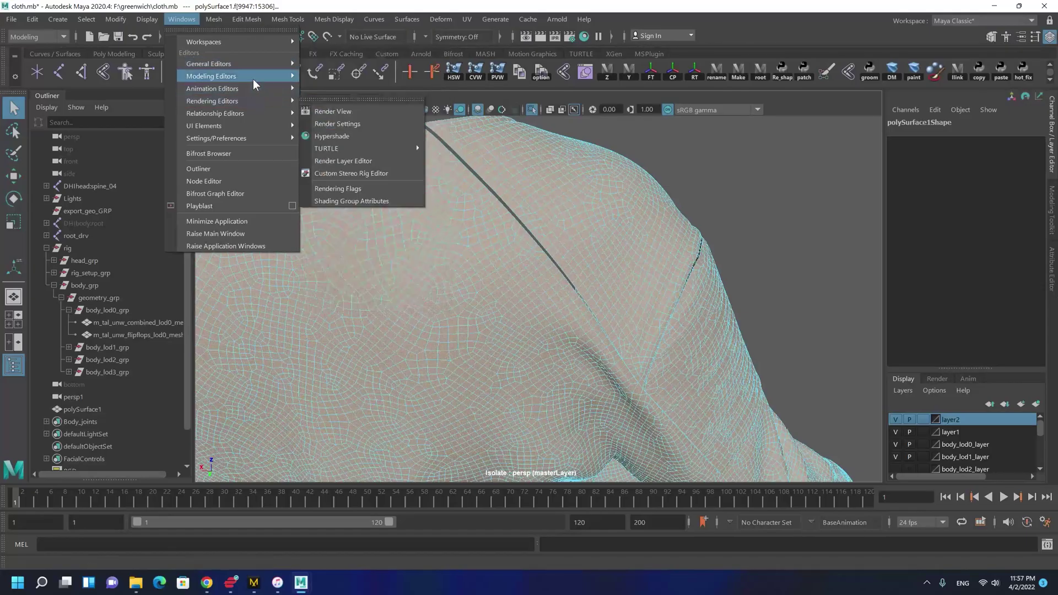
pyautogui.click(343, 103)
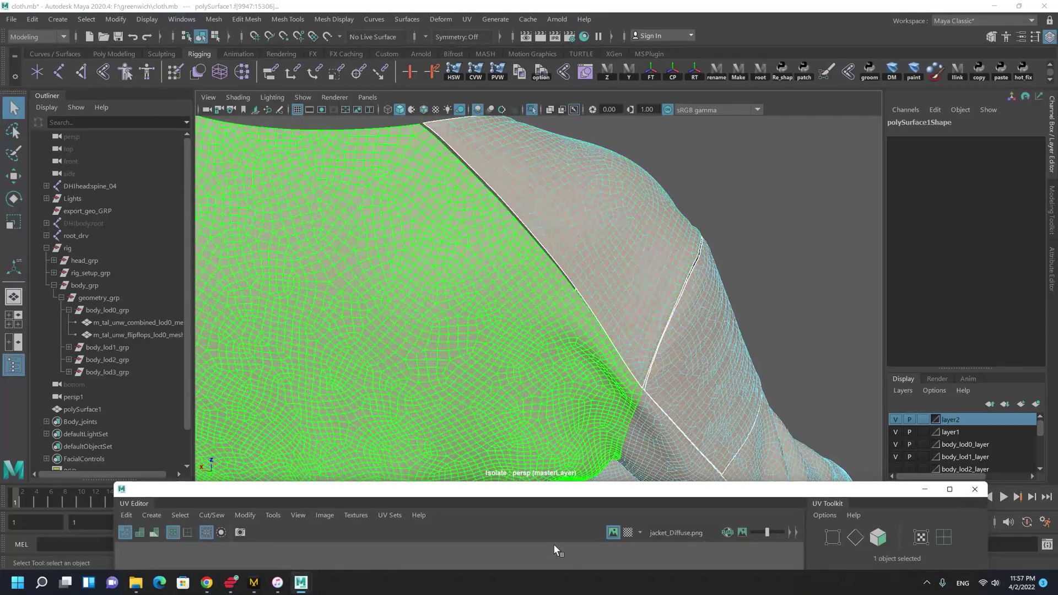
pyautogui.doubleClick(590, 491)
# Step: Switch the UV Editor to UV shell selection, minimize it and return to the jacket viewport
pyautogui.rightClick(573, 194)
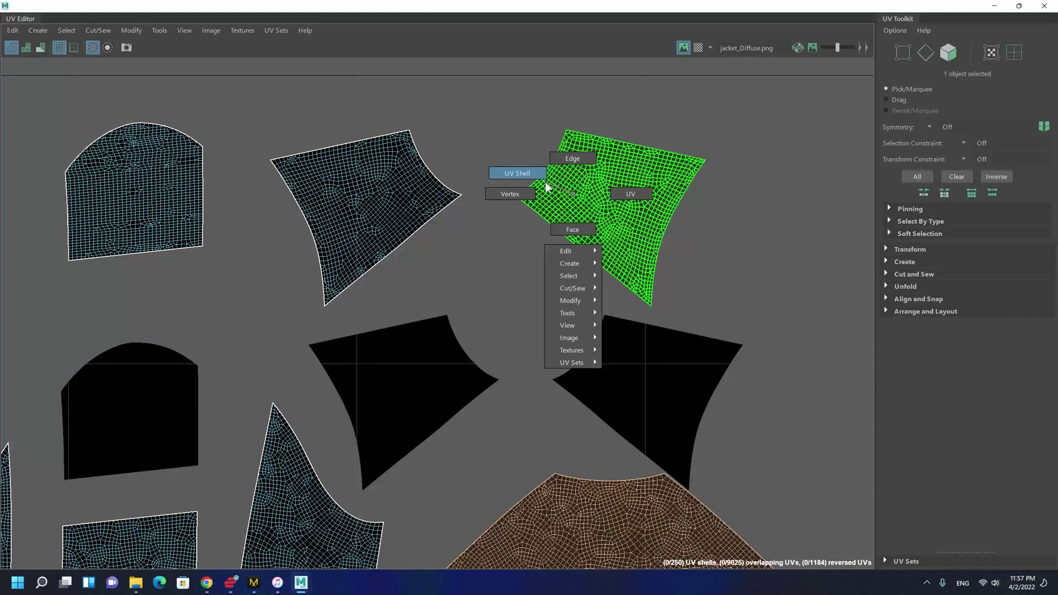
pyautogui.click(547, 184)
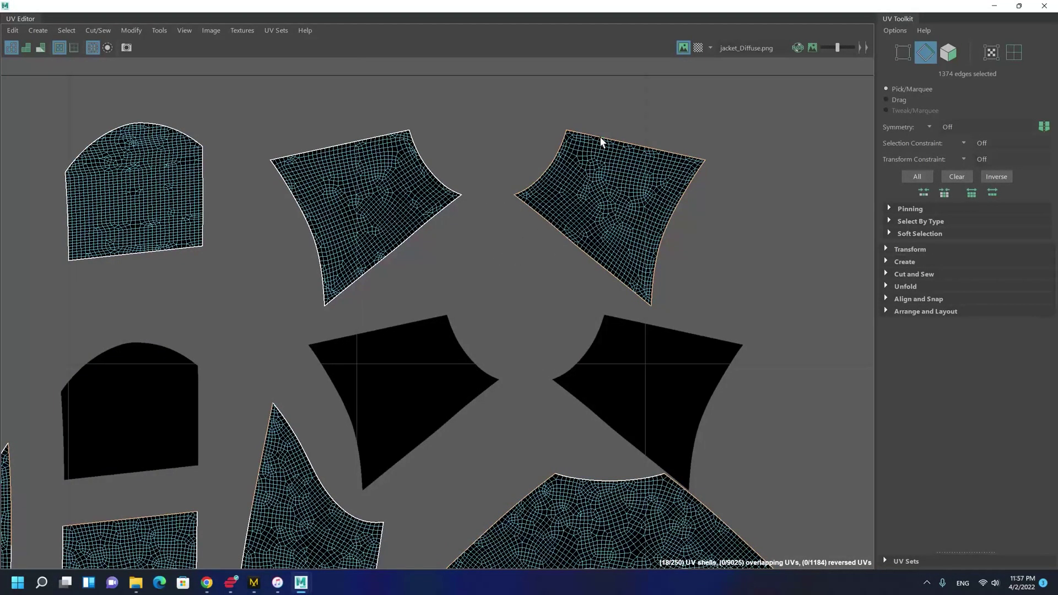
pyautogui.rightClick(576, 162)
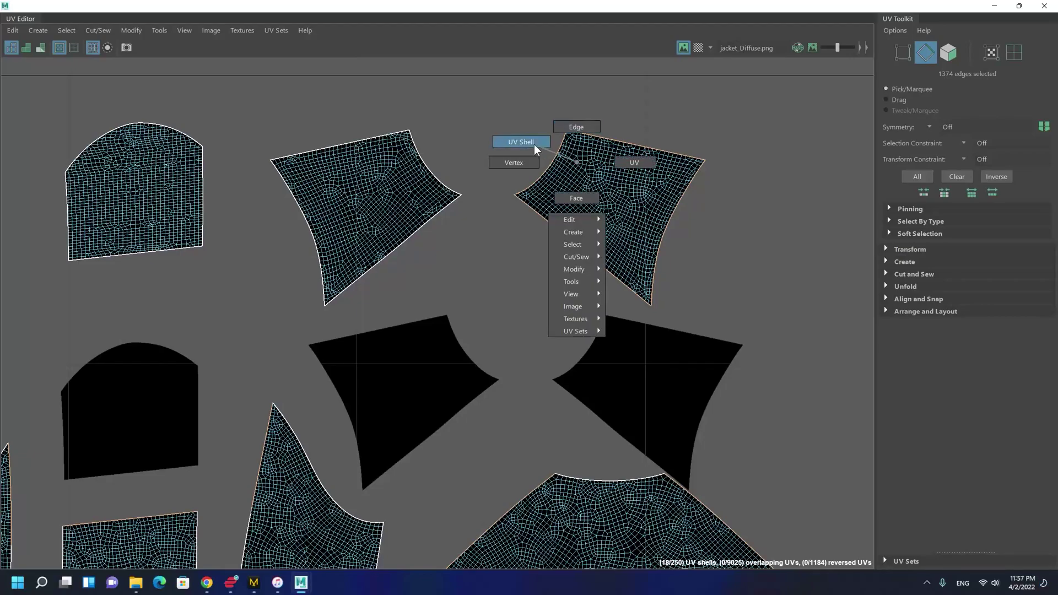
pyautogui.click(572, 157)
pyautogui.click(994, 6)
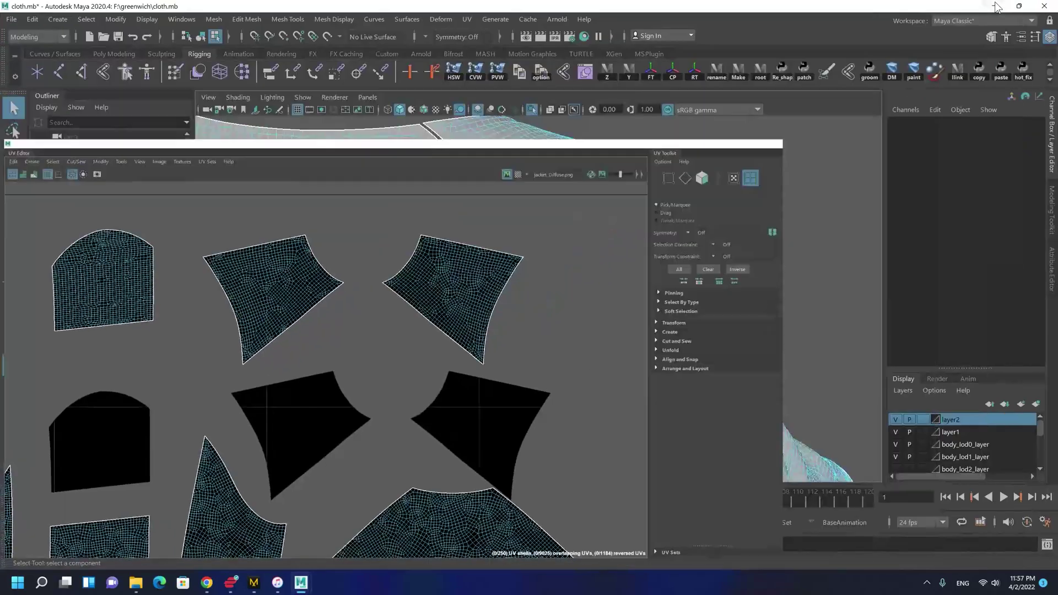
pyautogui.moveTo(257, 580)
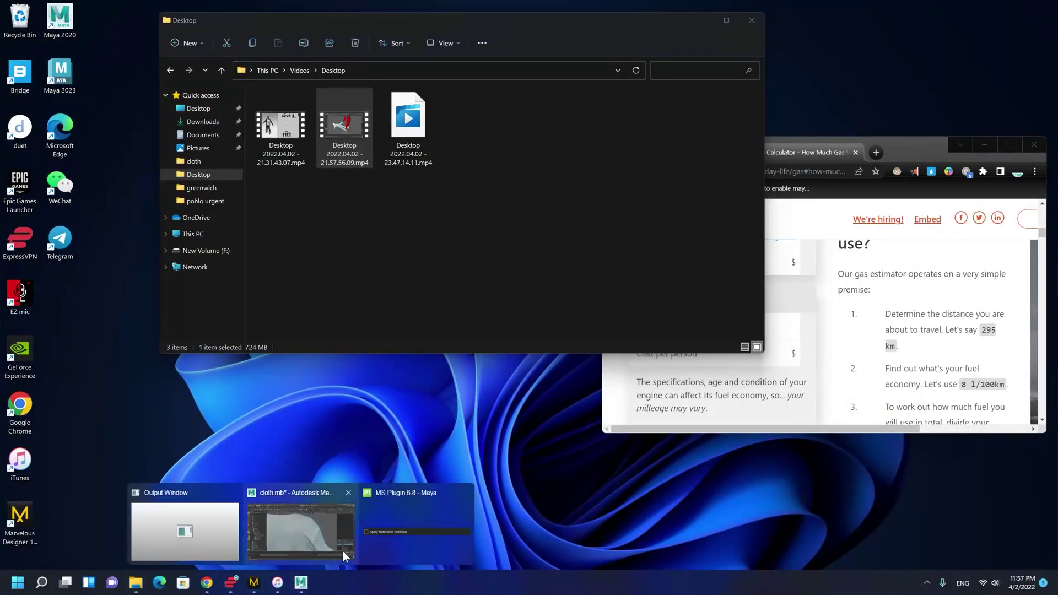
pyautogui.click(346, 555)
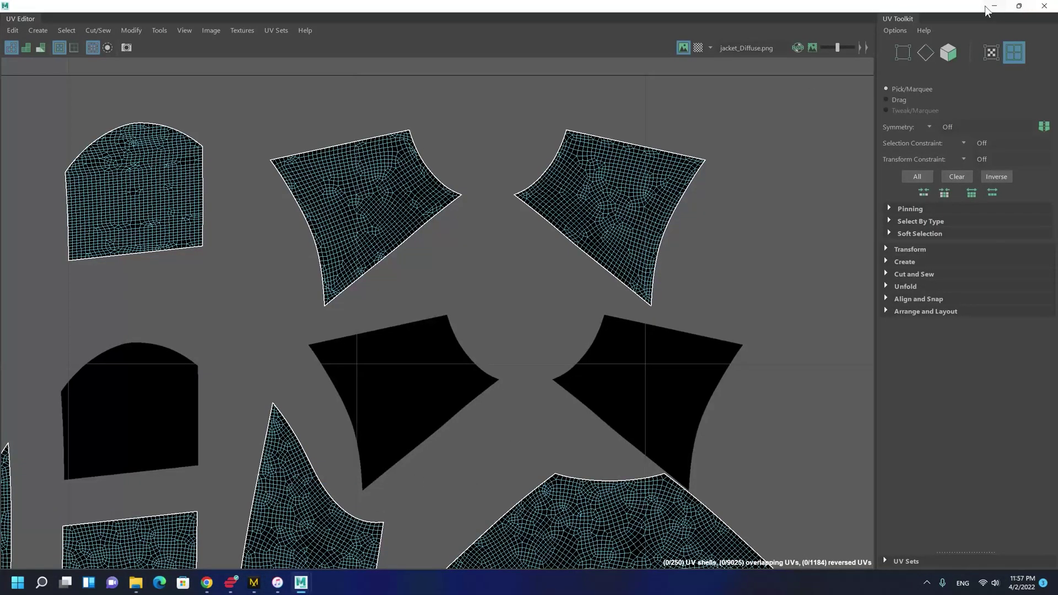
pyautogui.click(994, 6)
# Step: Select the back shoulder panel as a UV shell and convert the selection to its border UVs
pyautogui.keyDown('alt'); pyautogui.moveTo(566, 235); pyautogui.dragTo(536, 220); pyautogui.keyUp('alt')
pyautogui.click(613, 219)
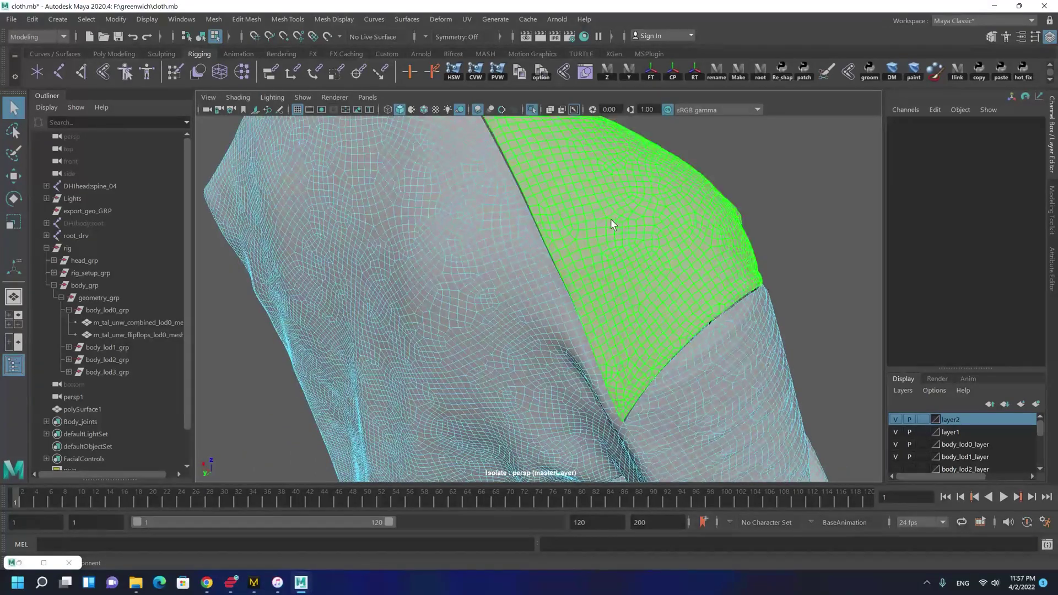
pyautogui.keyDown('ctrl'); pyautogui.rightClick(634, 189); pyautogui.keyUp('ctrl')
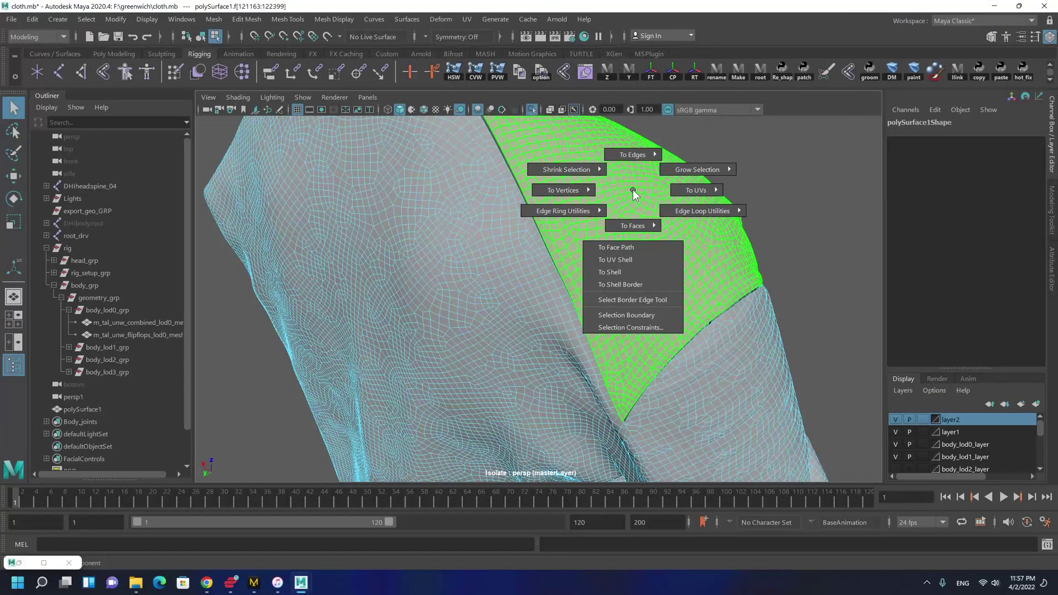
pyautogui.keyDown('ctrl'); pyautogui.moveTo(633, 189); pyautogui.dragTo(659, 199, button='right'); pyautogui.keyUp('ctrl')
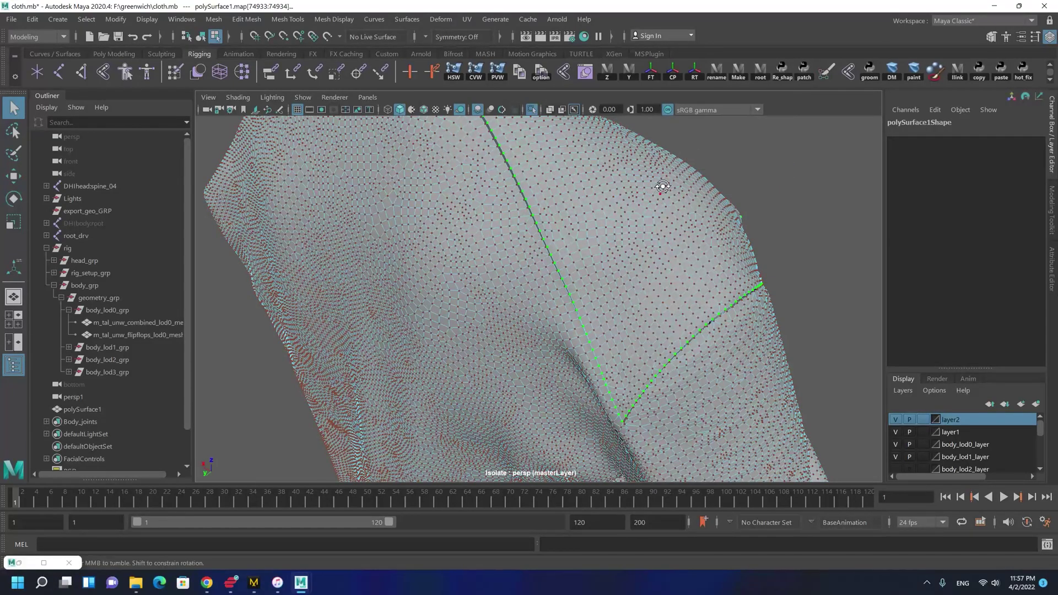
# Step: Reselect the back shoulder panel, try converting it to its edge perimeter, and undo the conversion
pyautogui.keyDown('alt'); pyautogui.moveTo(663, 185); pyautogui.dragTo(656, 195); pyautogui.keyUp('alt')
pyautogui.doubleClick(668, 234)
pyautogui.doubleClick(659, 213)
pyautogui.keyDown('ctrl'); pyautogui.rightClick(665, 212); pyautogui.keyUp('ctrl')
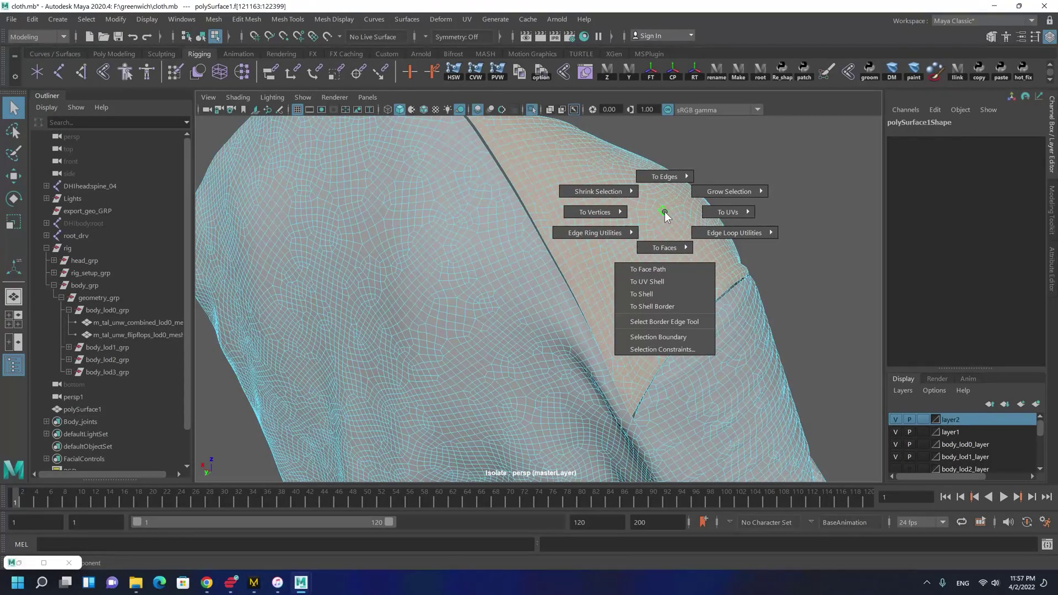
pyautogui.keyDown('ctrl'); pyautogui.moveTo(665, 212); pyautogui.dragTo(666, 158, button='right'); pyautogui.keyUp('ctrl')
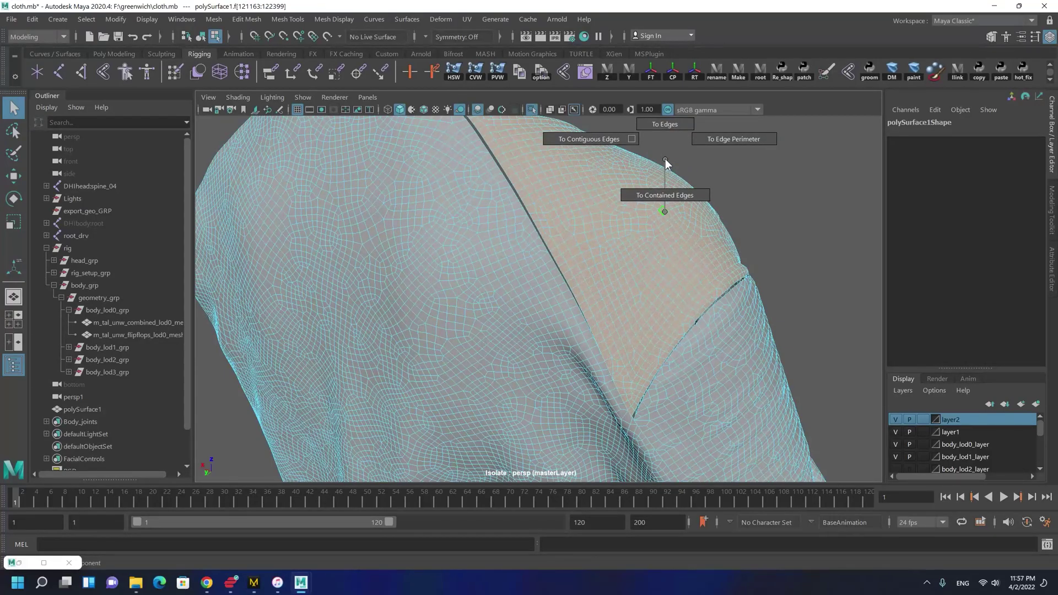
pyautogui.keyDown('ctrl'); pyautogui.moveTo(666, 159); pyautogui.dragTo(697, 104, button='right'); pyautogui.keyUp('ctrl')
pyautogui.hotkey('ctrl', 'z')
# Step: Try the edge perimeter conversion from the front shoulder view, and return to object selection
pyautogui.keyDown('alt'); pyautogui.moveTo(661, 190); pyautogui.dragTo(533, 246); pyautogui.keyUp('alt')
pyautogui.keyDown('alt'); pyautogui.moveTo(533, 246); pyautogui.dragTo(592, 166, button='right'); pyautogui.keyUp('alt')
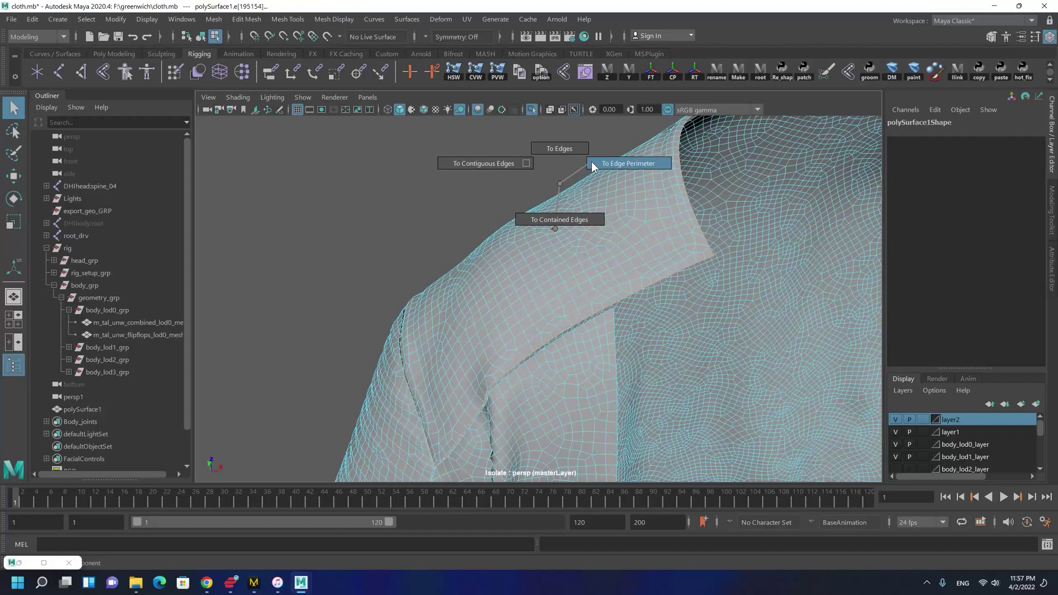
pyautogui.keyDown('ctrl'); pyautogui.moveTo(592, 163); pyautogui.dragTo(592, 165, button='right'); pyautogui.keyUp('ctrl')
pyautogui.keyDown('alt'); pyautogui.moveTo(558, 179); pyautogui.dragTo(549, 325); pyautogui.keyUp('alt')
pyautogui.moveTo(549, 324); pyautogui.dragTo(586, 279, button='right')
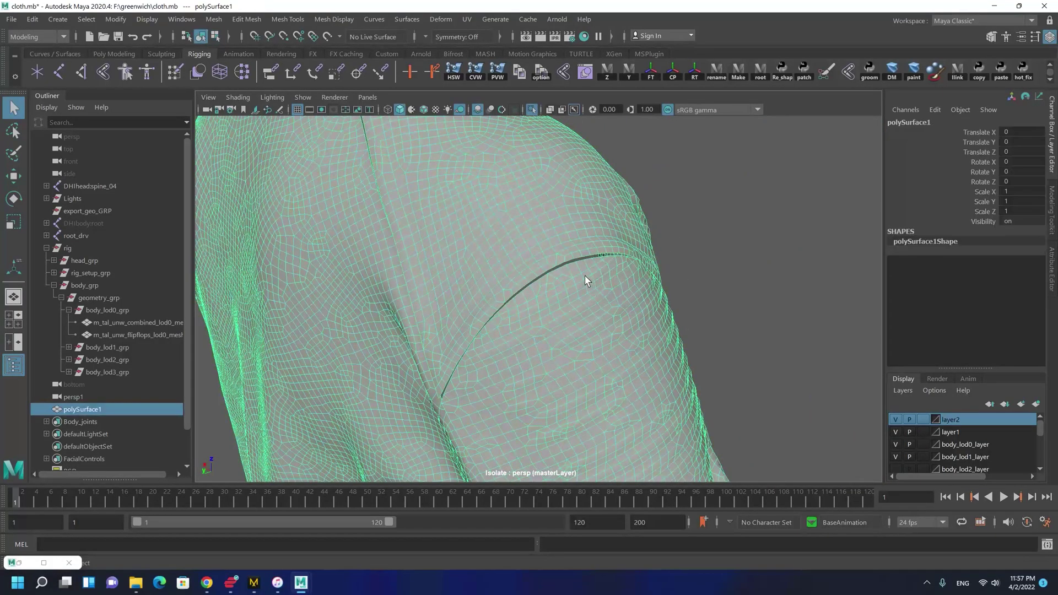
# Step: Return to the face selection of the jacket's panels and convert it to its edge perimeter
pyautogui.keyDown('alt'); pyautogui.moveTo(586, 279); pyautogui.dragTo(652, 182, button='middle'); pyautogui.keyUp('alt')
pyautogui.keyDown('alt'); pyautogui.moveTo(652, 182); pyautogui.dragTo(539, 230); pyautogui.keyUp('alt')
pyautogui.keyDown('alt'); pyautogui.moveTo(645, 254); pyautogui.dragTo(478, 270, button='right'); pyautogui.keyUp('alt')
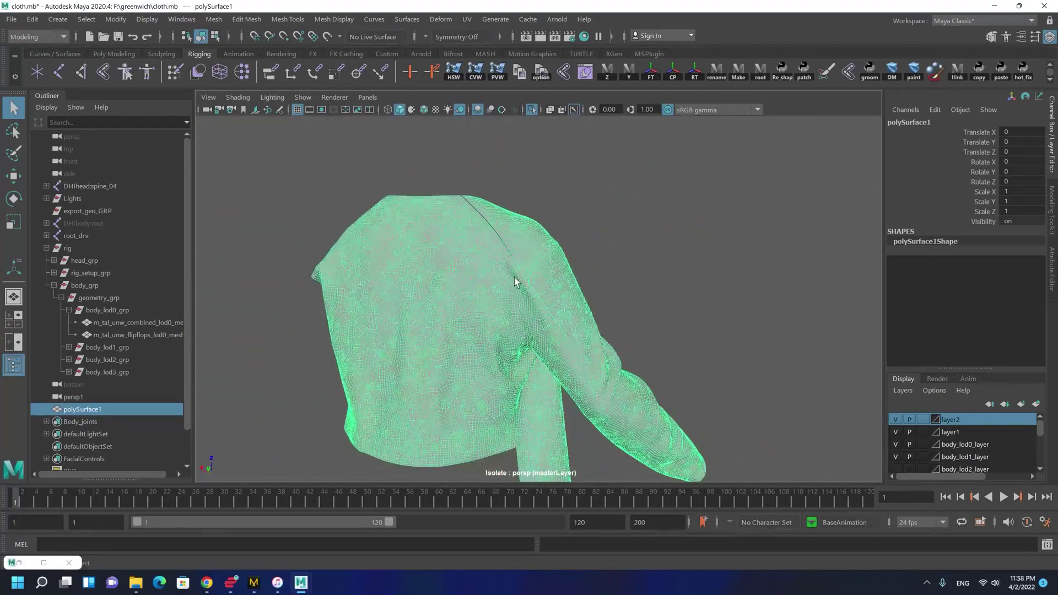
pyautogui.keyDown('alt'); pyautogui.moveTo(477, 269); pyautogui.dragTo(541, 279); pyautogui.keyUp('alt')
pyautogui.moveTo(541, 279); pyautogui.dragTo(540, 317, button='right')
pyautogui.keyDown('alt'); pyautogui.moveTo(529, 304); pyautogui.dragTo(648, 427, button='right'); pyautogui.keyUp('alt')
pyautogui.keyDown('alt'); pyautogui.moveTo(509, 283); pyautogui.dragTo(517, 313); pyautogui.keyUp('alt')
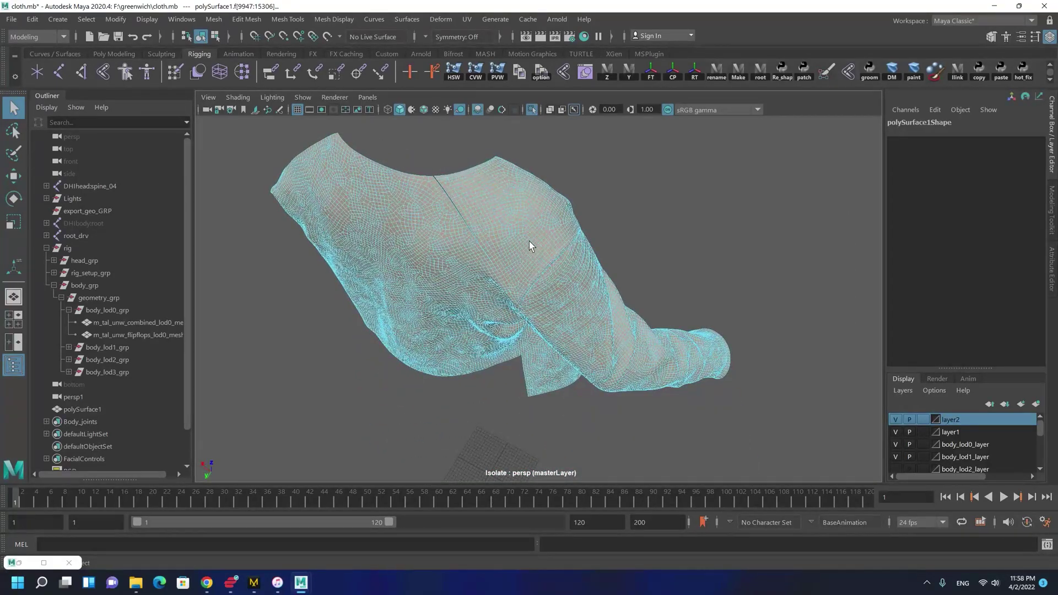
pyautogui.scroll(2, 551, 247)
pyautogui.keyDown('ctrl'); pyautogui.moveTo(543, 229); pyautogui.dragTo(649, 174, button='right'); pyautogui.keyUp('ctrl')
pyautogui.scroll(2, 448, 252)
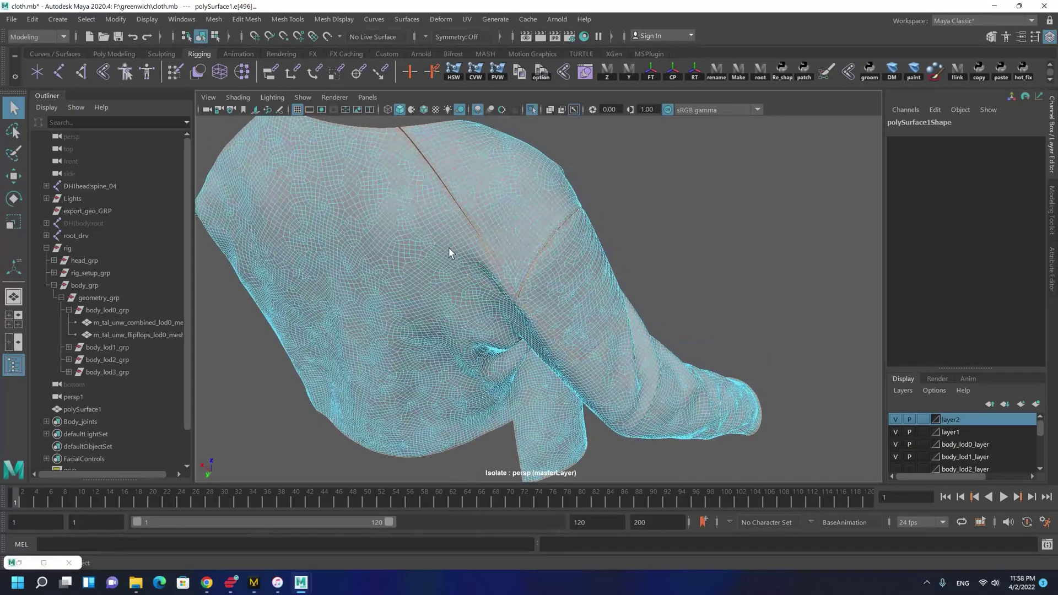
# Step: Convert the perimeter edges to vertices and check the border vertices along the front and shoulder seams
pyautogui.hotkey('ctrl', 'F9')
pyautogui.keyDown('alt'); pyautogui.moveTo(485, 242); pyautogui.dragTo(531, 275, button='middle'); pyautogui.keyUp('alt')
pyautogui.keyDown('alt'); pyautogui.moveTo(531, 275); pyautogui.dragTo(385, 264); pyautogui.keyUp('alt')
pyautogui.scroll(3, 520, 308)
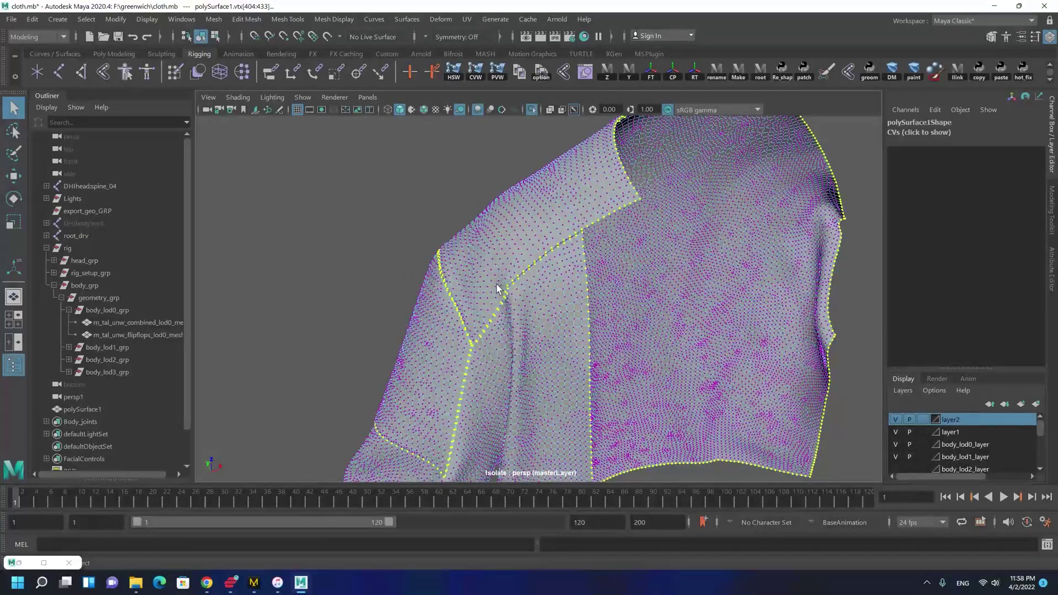
pyautogui.scroll(3, 526, 309)
pyautogui.keyDown('alt'); pyautogui.moveTo(499, 298); pyautogui.dragTo(522, 275); pyautogui.keyUp('alt')
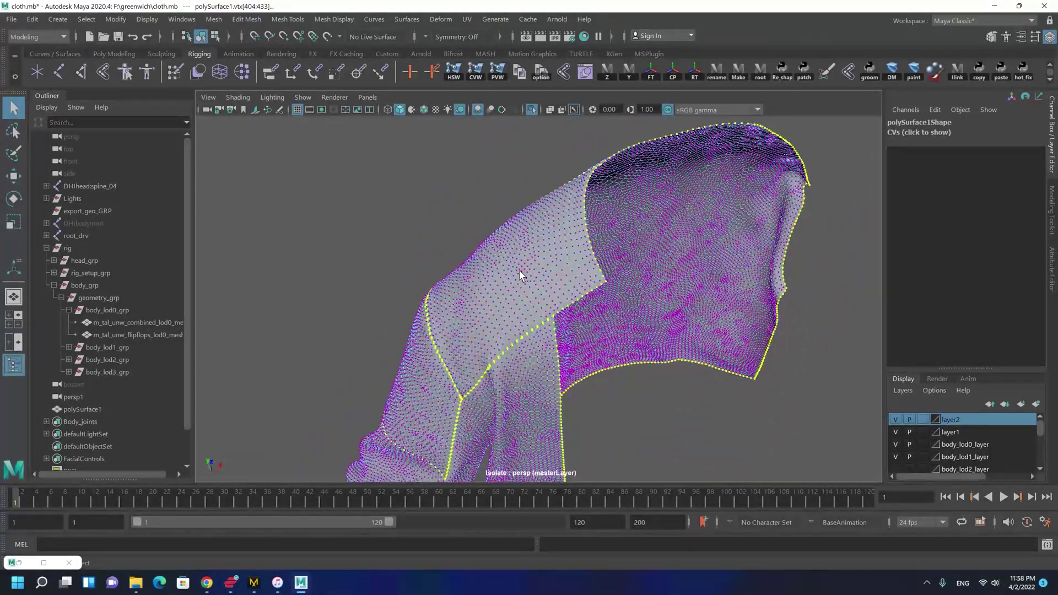
# Step: Try merging the selected border vertices of the jacket panels with a threshold of 0.05
pyautogui.rightClick(520, 272)
pyautogui.keyDown('alt'); pyautogui.moveTo(517, 281); pyautogui.dragTo(524, 146); pyautogui.keyUp('alt')
pyautogui.keyDown('shift'); pyautogui.moveTo(525, 146); pyautogui.dragTo(616, 127, button='right'); pyautogui.keyUp('shift')
pyautogui.moveTo(541, 206); pyautogui.dragTo(825, 228)
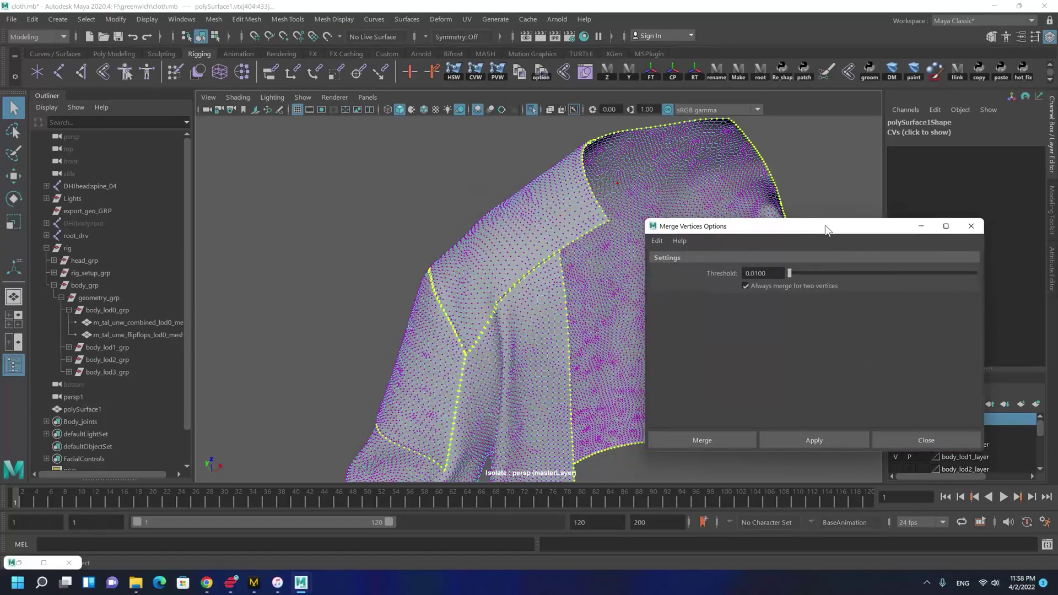
pyautogui.moveTo(775, 276); pyautogui.dragTo(762, 275)
pyautogui.write('5')
pyautogui.press('Return')
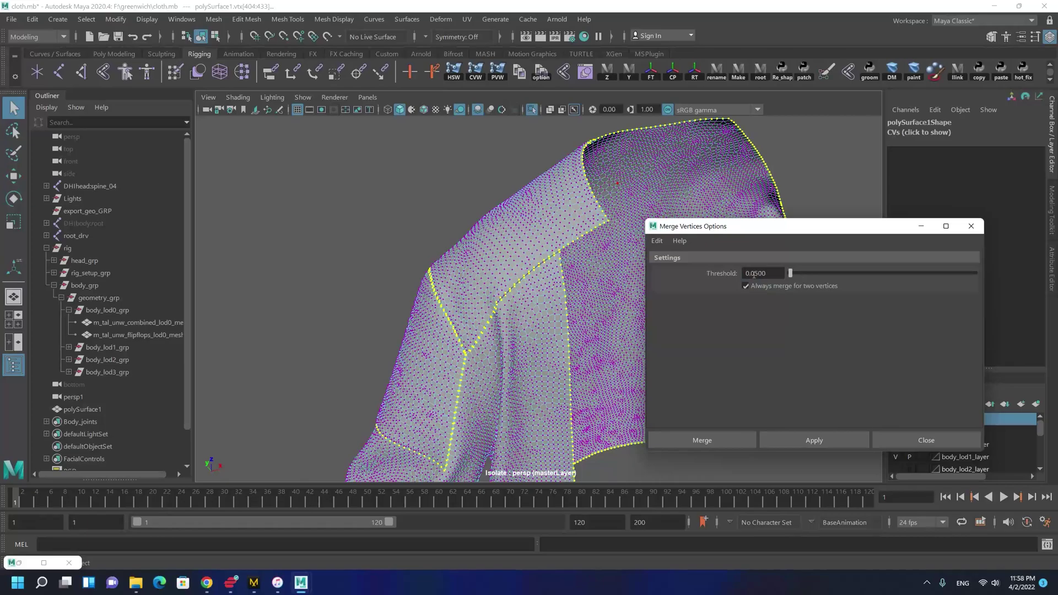
pyautogui.click(779, 446)
# Step: Open the vertex merge's history settings and try a distance threshold of 0.1
pyautogui.keyDown('alt'); pyautogui.moveTo(444, 274); pyautogui.dragTo(566, 221, button='right'); pyautogui.keyUp('alt')
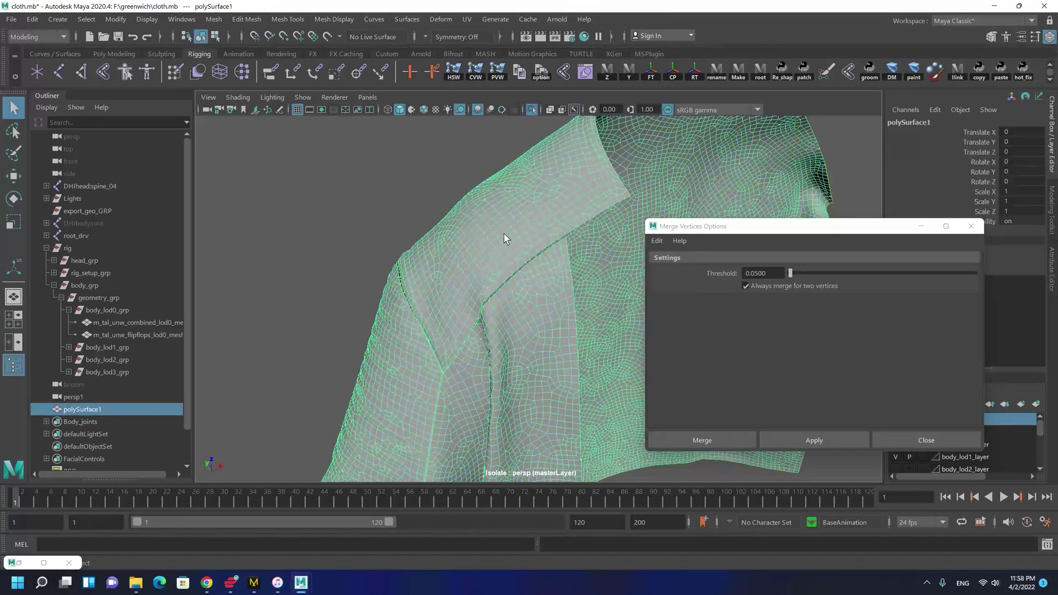
pyautogui.hotkey('ctrl', 'a')
pyautogui.click(973, 118)
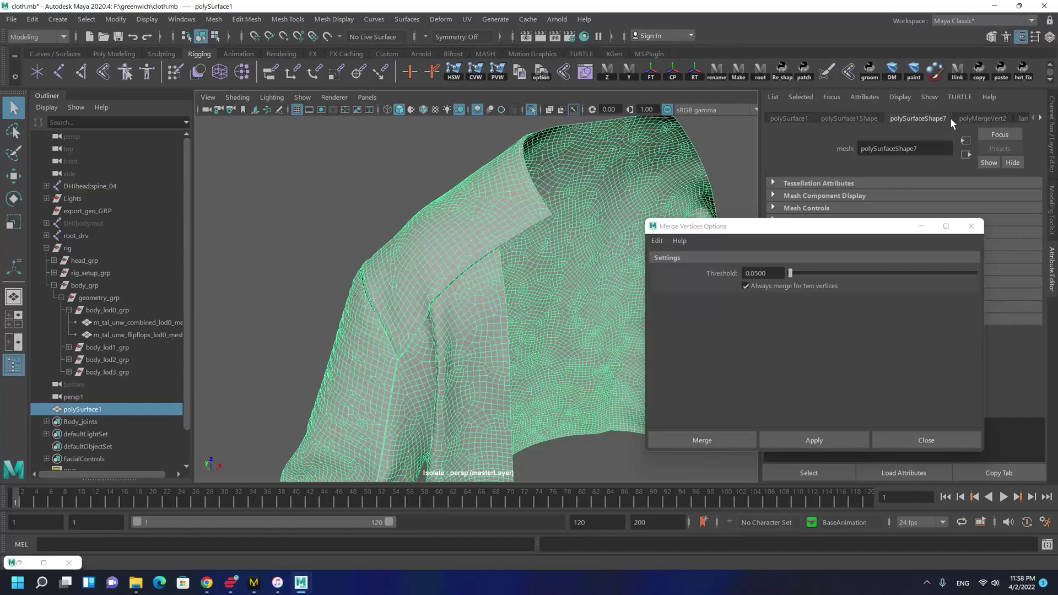
pyautogui.click(971, 226)
pyautogui.moveTo(888, 198); pyautogui.dragTo(873, 197)
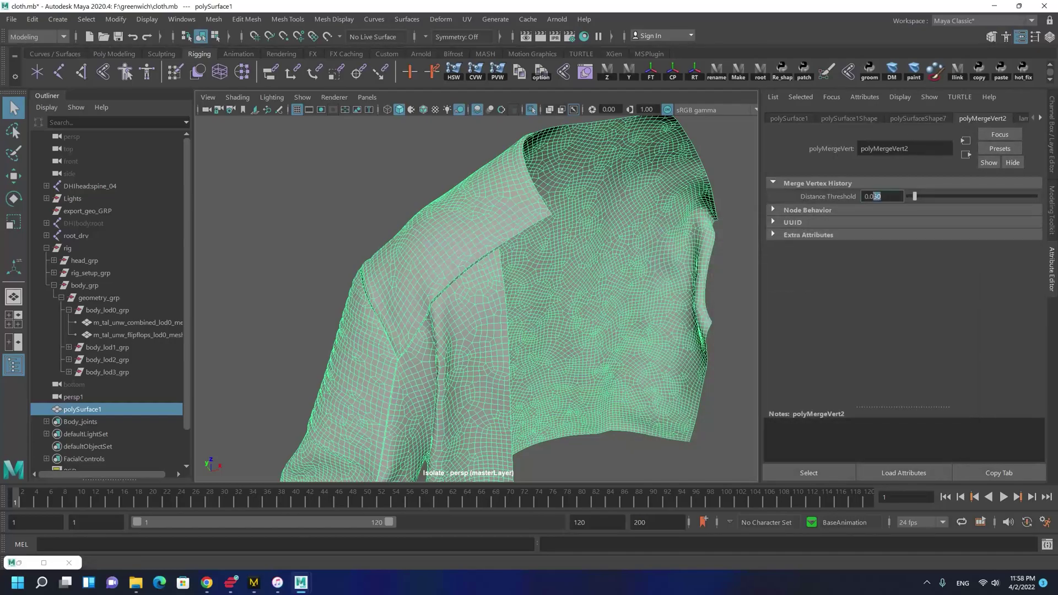
pyautogui.write('1')
pyautogui.press('Return')
# Step: Try distance thresholds of 0.2 and 0.3 for the vertex merge on the jacket seams
pyautogui.scroll(3, 474, 340)
pyautogui.moveTo(883, 197); pyautogui.dragTo(864, 197)
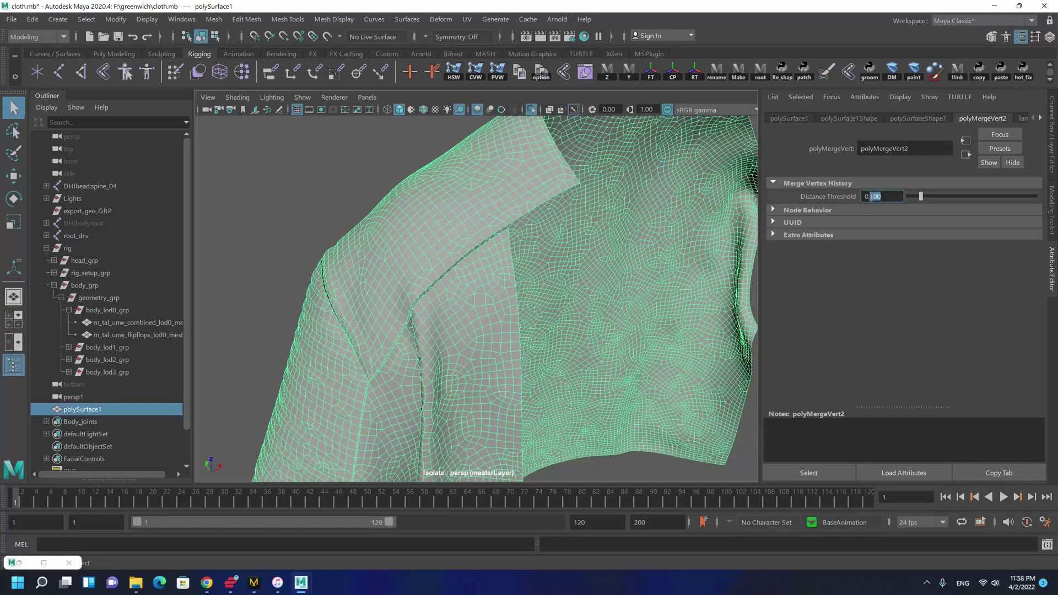
pyautogui.write('2')
pyautogui.press('Return')
pyautogui.click(882, 197)
pyautogui.write('3')
pyautogui.press('Return')
# Step: Inspect the merged seams around the front shoulder and upper sleeve from several angles
pyautogui.keyDown('alt'); pyautogui.moveTo(430, 341); pyautogui.dragTo(472, 375, button='right'); pyautogui.keyUp('alt')
pyautogui.keyDown('alt'); pyautogui.moveTo(586, 347); pyautogui.dragTo(392, 357); pyautogui.keyUp('alt')
pyautogui.keyDown('alt'); pyautogui.moveTo(392, 357); pyautogui.dragTo(366, 350, button='right'); pyautogui.keyUp('alt')
pyautogui.keyDown('alt'); pyautogui.moveTo(366, 350); pyautogui.dragTo(458, 301); pyautogui.keyUp('alt')
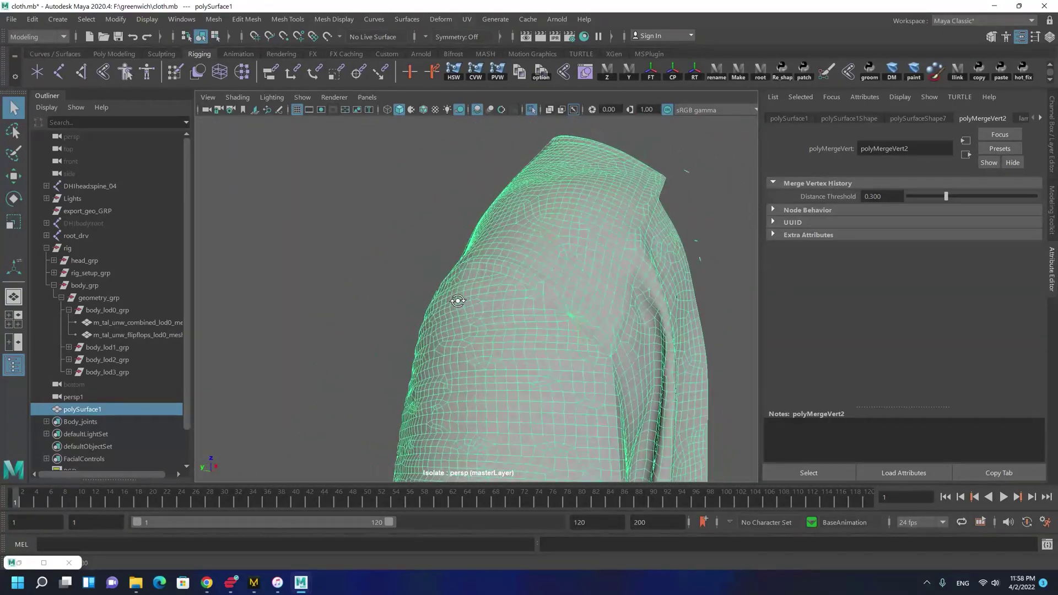
pyautogui.keyDown('alt'); pyautogui.moveTo(458, 283); pyautogui.dragTo(427, 295, button='middle'); pyautogui.keyUp('alt')
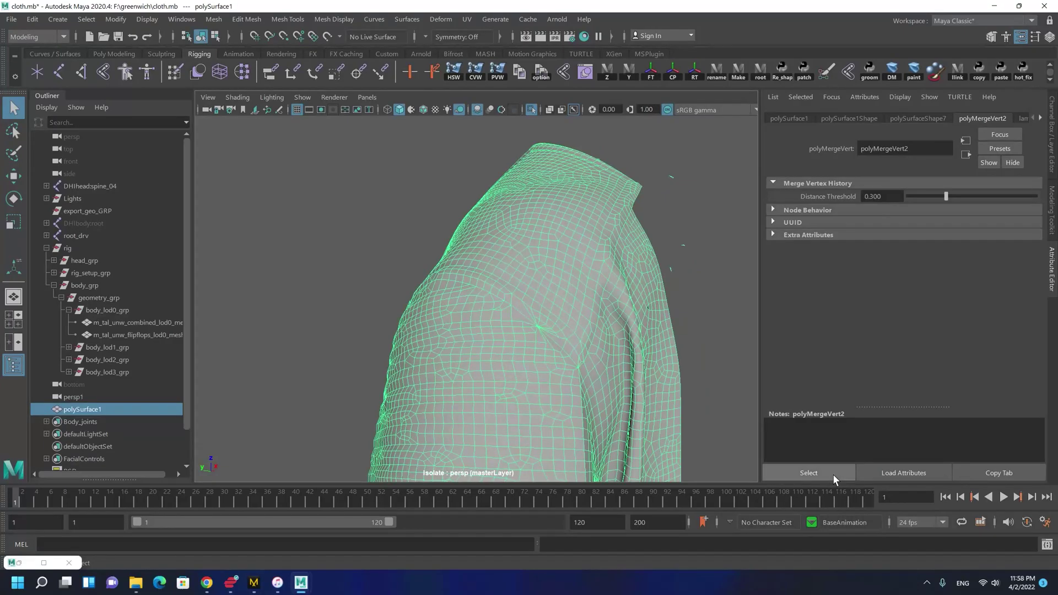
# Step: Merge the first pair of facing vertices beside the junction of the jacket's shoulder, sleeve and front panels
pyautogui.click(651, 348)
pyautogui.keyDown('alt'); pyautogui.moveTo(651, 347); pyautogui.dragTo(397, 300); pyautogui.keyUp('alt')
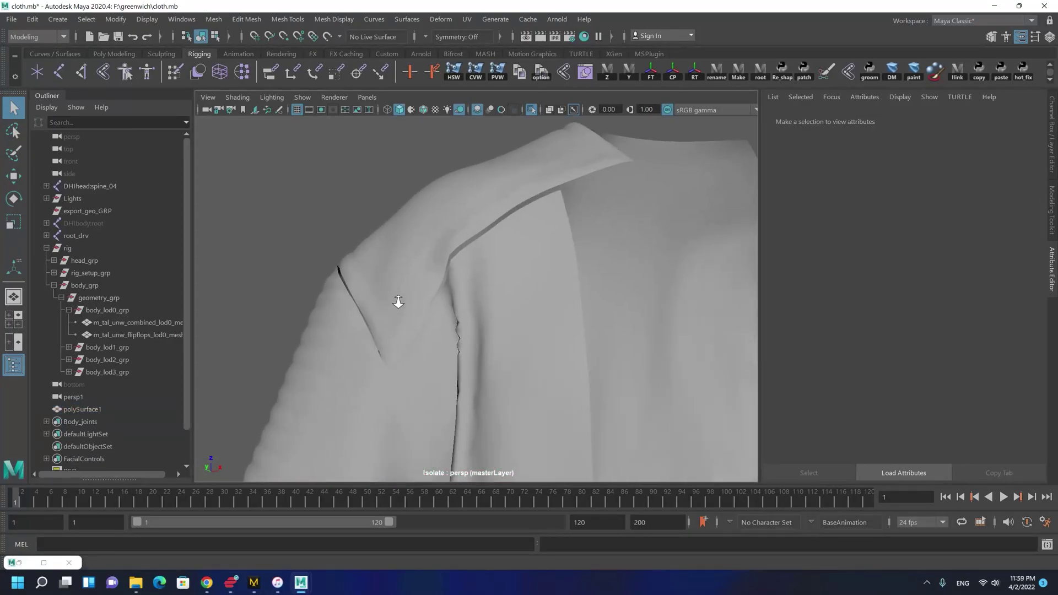
pyautogui.keyDown('alt'); pyautogui.moveTo(397, 300); pyautogui.dragTo(422, 301, button='right'); pyautogui.keyUp('alt')
pyautogui.click(304, 330)
pyautogui.keyDown('alt'); pyautogui.moveTo(305, 330); pyautogui.dragTo(368, 280); pyautogui.keyUp('alt')
pyautogui.keyDown('alt'); pyautogui.moveTo(368, 280); pyautogui.dragTo(595, 235, button='right'); pyautogui.keyUp('alt')
pyautogui.press('F9')
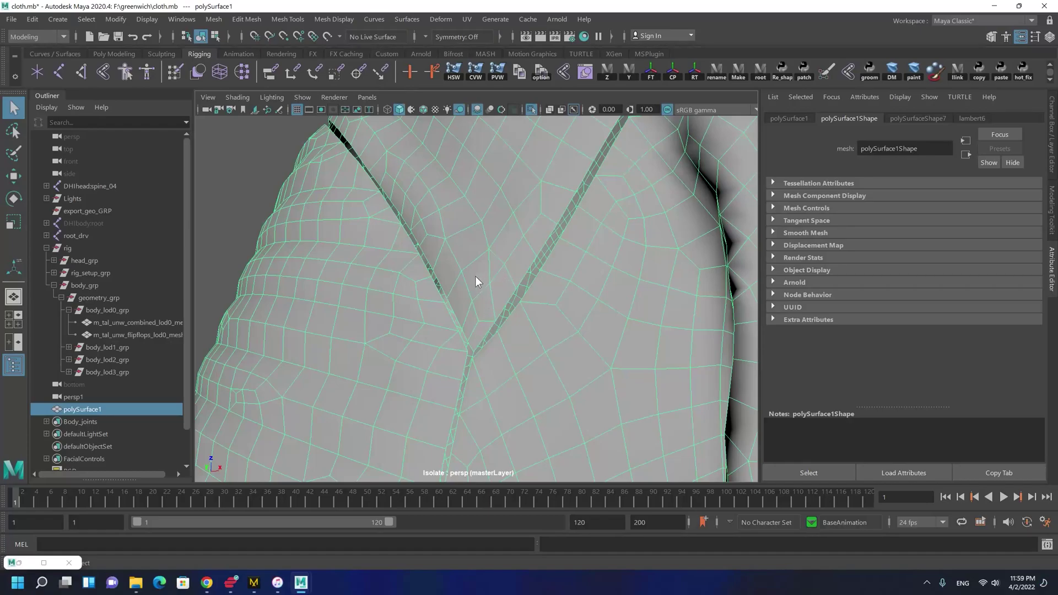
pyautogui.press('F9')
pyautogui.click(467, 340)
pyautogui.keyDown('shift'); pyautogui.click(465, 332); pyautogui.keyUp('shift')
pyautogui.keyDown('shift'); pyautogui.moveTo(461, 255); pyautogui.dragTo(460, 248, button='right'); pyautogui.keyUp('shift')
# Step: Merge the next facing vertex pairs upward along the seam between sleeve and shoulder panel
pyautogui.click(458, 332)
pyautogui.keyDown('shift'); pyautogui.click(465, 336); pyautogui.keyUp('shift')
pyautogui.keyDown('shift'); pyautogui.moveTo(465, 336); pyautogui.dragTo(505, 348, button='right'); pyautogui.keyUp('shift')
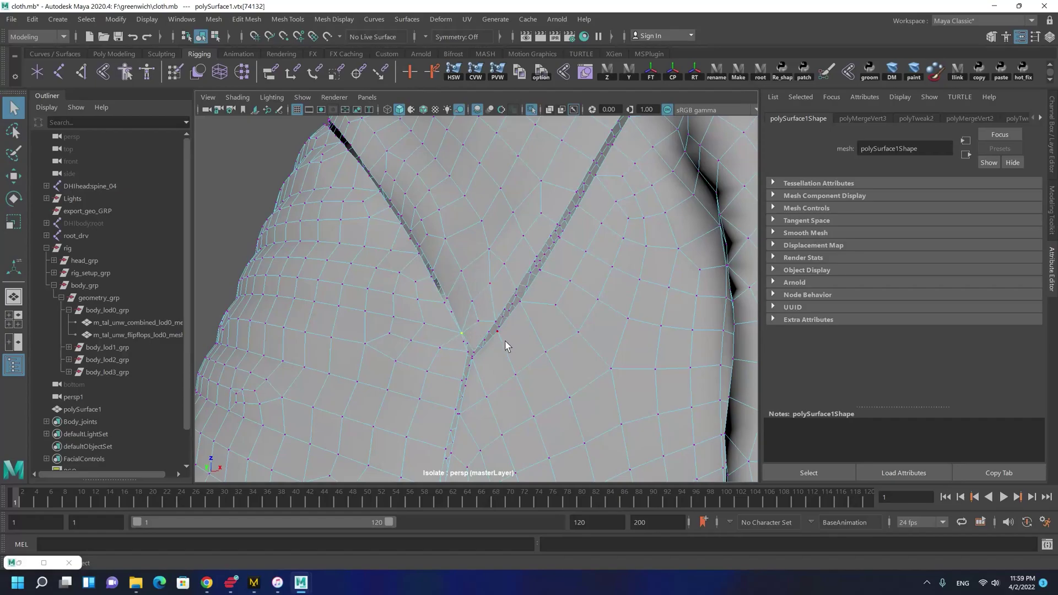
pyautogui.keyDown('shift'); pyautogui.click(447, 307); pyautogui.keyUp('shift')
pyautogui.keyDown('shift'); pyautogui.moveTo(450, 313); pyautogui.dragTo(488, 279, button='right'); pyautogui.keyUp('shift')
# Step: Delete the surplus vertex at the point where the shoulder, sleeve and front seams meet
pyautogui.keyDown('shift'); pyautogui.click(472, 355); pyautogui.keyUp('shift')
pyautogui.keyDown('alt'); pyautogui.moveTo(505, 363); pyautogui.dragTo(414, 319); pyautogui.keyUp('alt')
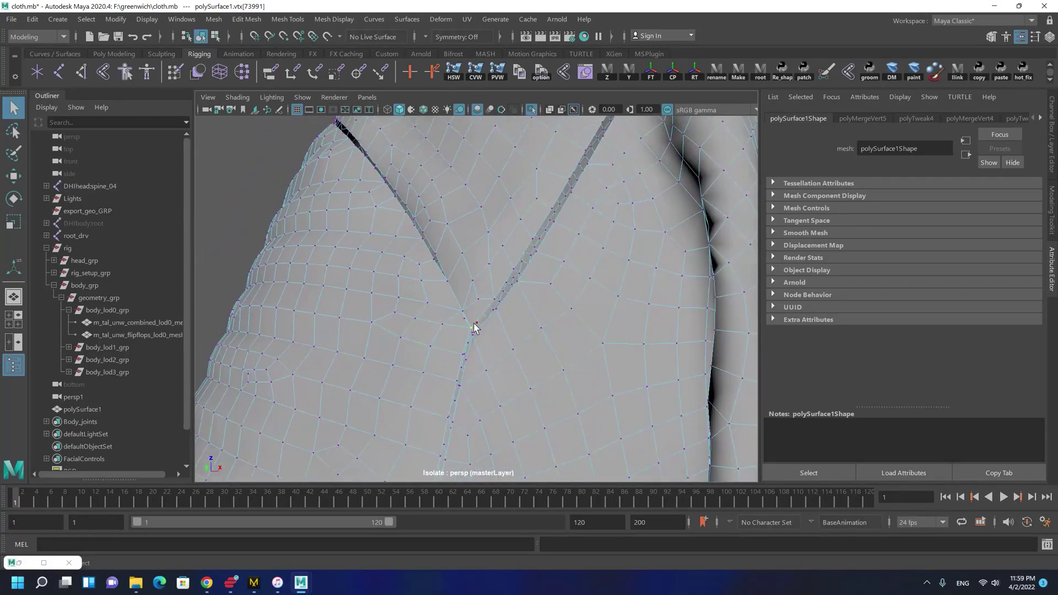
pyautogui.click(465, 319)
pyautogui.moveTo(449, 333)
pyautogui.keyDown('alt'); pyautogui.mouseDown()
pyautogui.moveTo(476, 343)
pyautogui.moveTo(448, 332)
pyautogui.mouseUp(); pyautogui.keyUp('alt')
pyautogui.press('Delete')
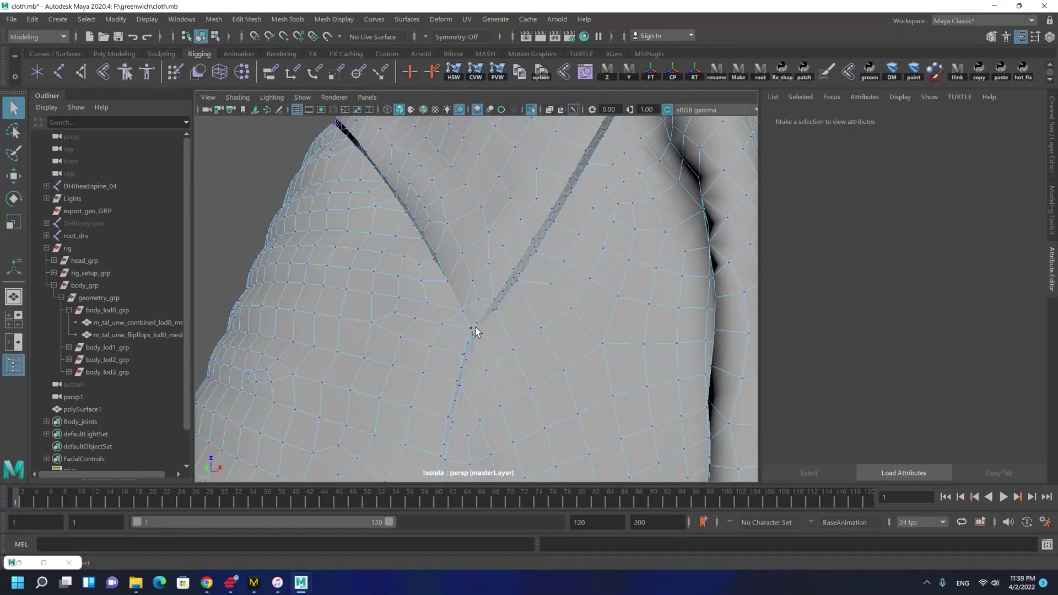
# Step: Merge the remaining overlapping vertices at the corner where the shoulder, sleeve and front panels meet
pyautogui.moveTo(331, 324)
pyautogui.keyDown('alt'); pyautogui.mouseDown()
pyautogui.moveTo(360, 332)
pyautogui.moveTo(345, 330)
pyautogui.mouseUp(); pyautogui.keyUp('alt')
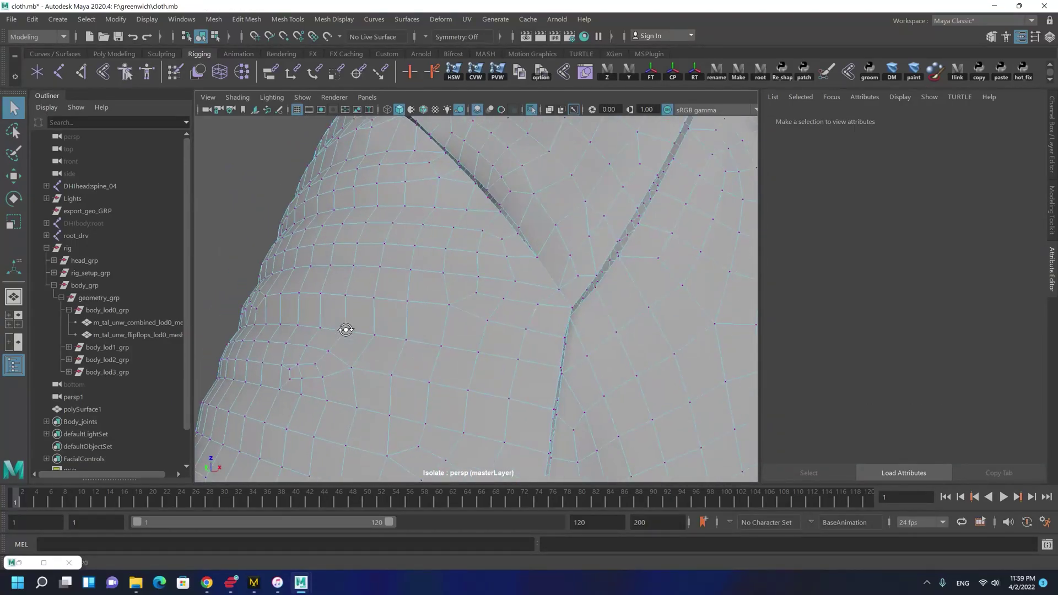
pyautogui.keyDown('alt'); pyautogui.moveTo(418, 346); pyautogui.dragTo(560, 349); pyautogui.keyUp('alt')
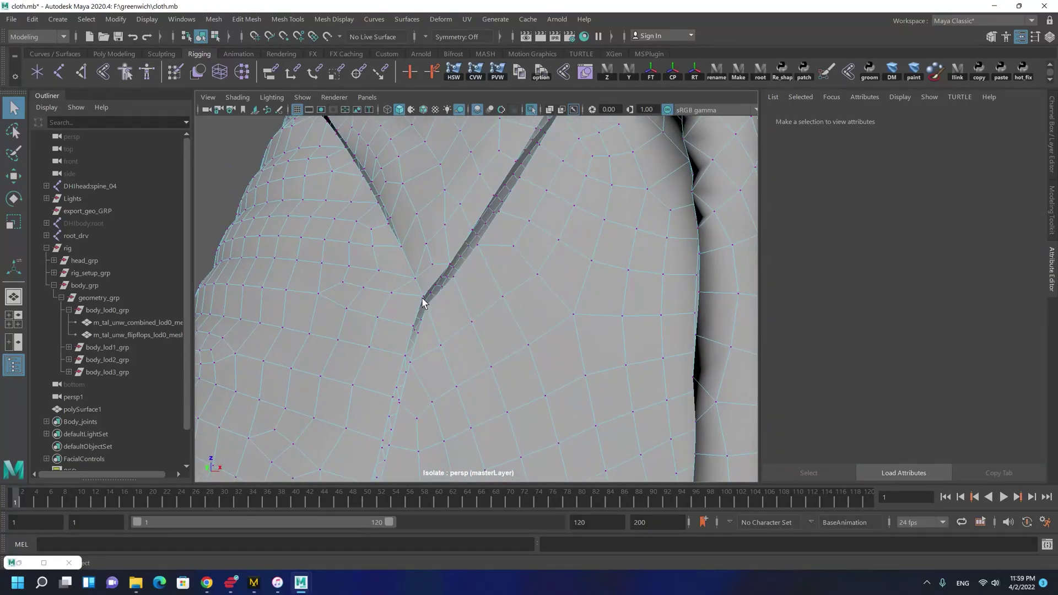
pyautogui.keyDown('alt'); pyautogui.moveTo(523, 369); pyautogui.dragTo(459, 343, button='right'); pyautogui.keyUp('alt')
pyautogui.keyDown('alt'); pyautogui.moveTo(458, 343); pyautogui.dragTo(475, 357); pyautogui.keyUp('alt')
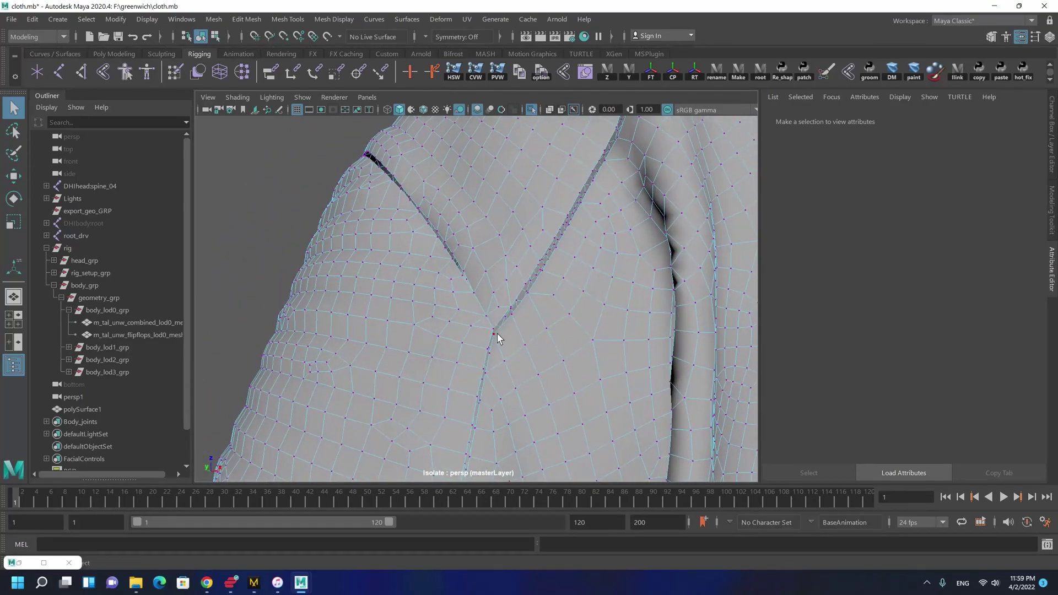
pyautogui.click(494, 332)
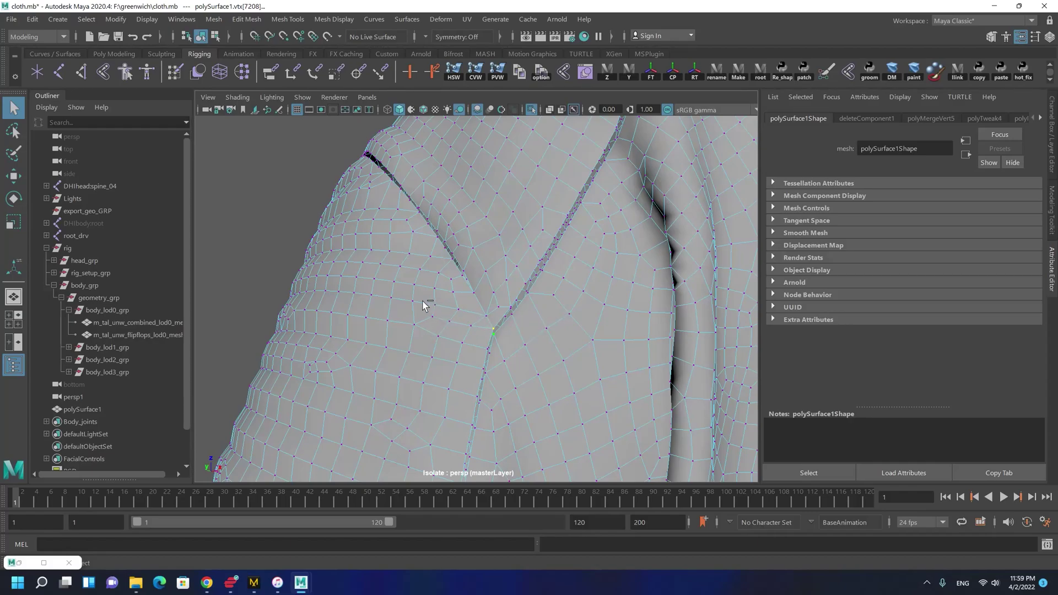
pyautogui.hotkey('ctrl', 'm')
# Step: Display the model with all scene lights and examine the jacket's shoulder and sleeve seams in object mode
pyautogui.press('7')
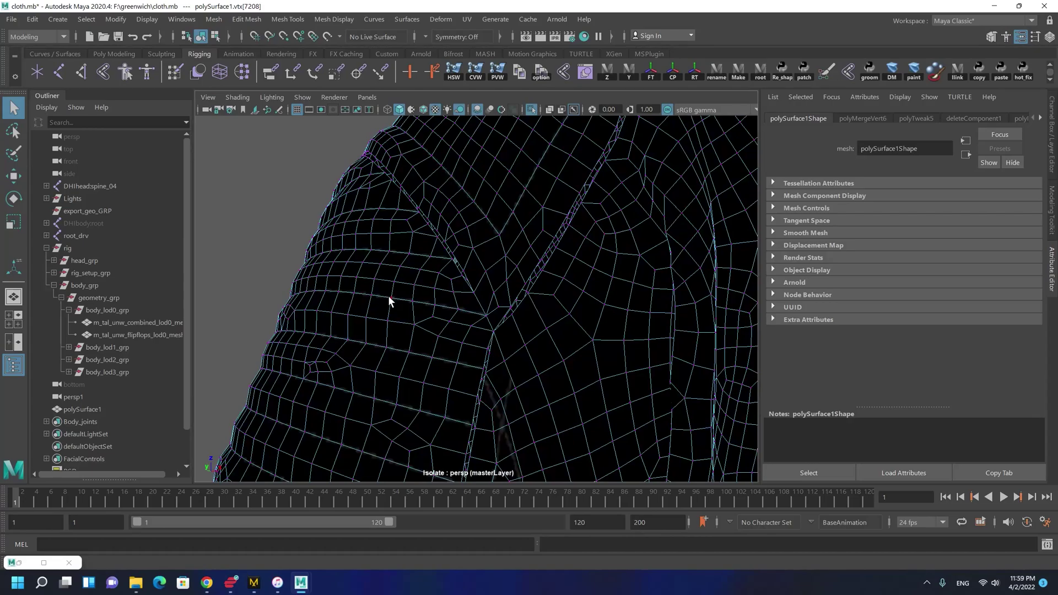
pyautogui.moveTo(388, 297); pyautogui.dragTo(436, 266, button='right')
pyautogui.click(288, 246)
pyautogui.keyDown('alt'); pyautogui.moveTo(305, 258); pyautogui.dragTo(311, 288, button='right'); pyautogui.keyUp('alt')
pyautogui.keyDown('alt'); pyautogui.moveTo(490, 317); pyautogui.dragTo(417, 300); pyautogui.keyUp('alt')
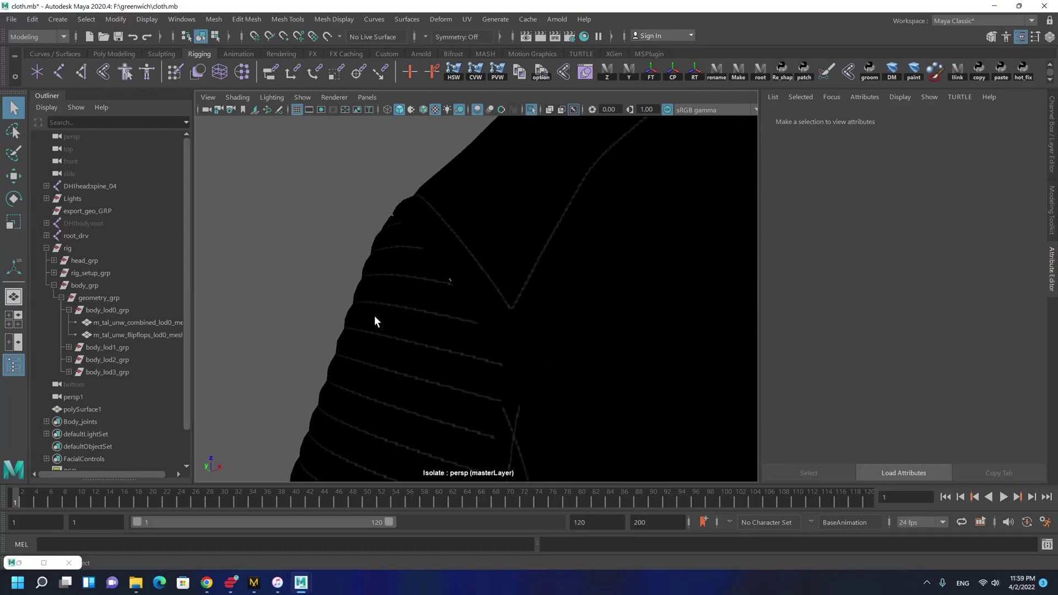
pyautogui.keyDown('alt'); pyautogui.moveTo(397, 256); pyautogui.dragTo(409, 298); pyautogui.keyUp('alt')
# Step: Select the jacket's border vertices along the seams and try merging them with a threshold of 0.3
pyautogui.click(407, 293)
pyautogui.keyDown('alt'); pyautogui.moveTo(477, 337); pyautogui.dragTo(625, 321); pyautogui.keyUp('alt')
pyautogui.click(574, 309)
pyautogui.doubleClick(565, 349)
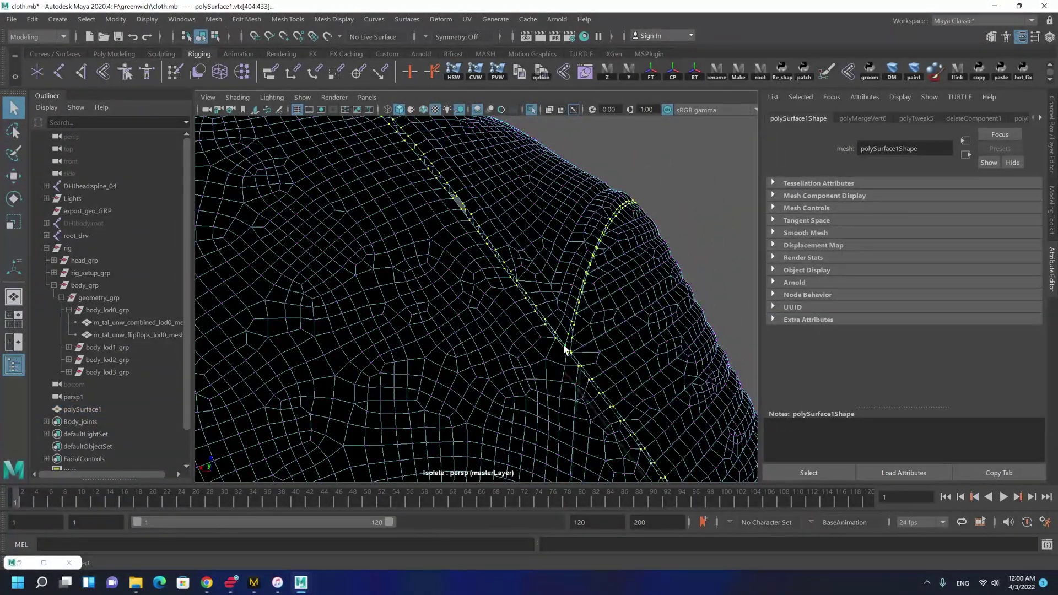
pyautogui.keyDown('alt'); pyautogui.moveTo(600, 366); pyautogui.dragTo(424, 288); pyautogui.keyUp('alt')
pyautogui.keyDown('shift'); pyautogui.moveTo(424, 287); pyautogui.dragTo(519, 202, button='right'); pyautogui.keyUp('shift')
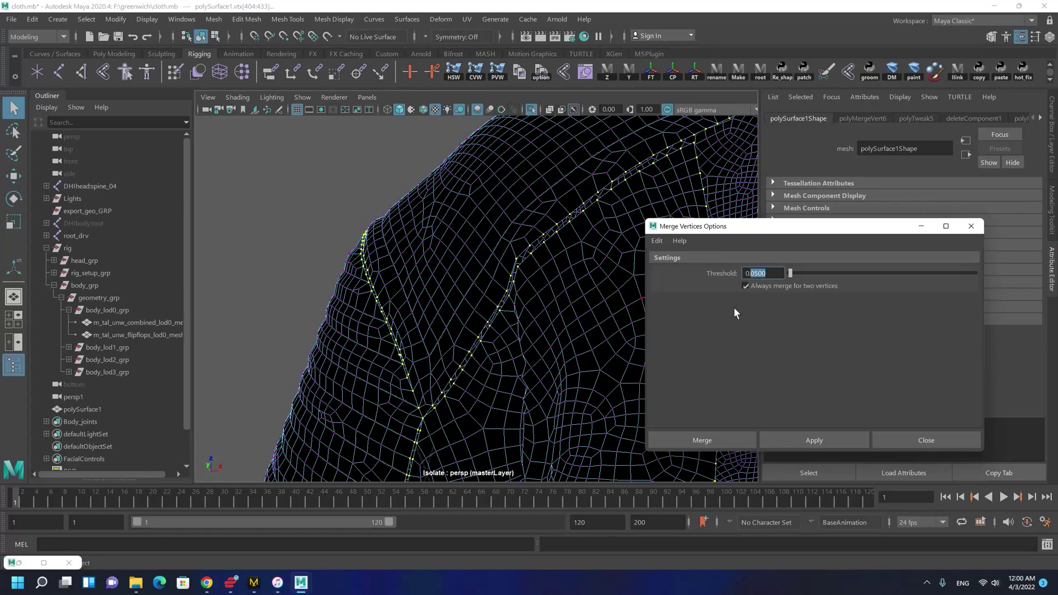
pyautogui.write('3')
pyautogui.press('Return')
pyautogui.click(823, 440)
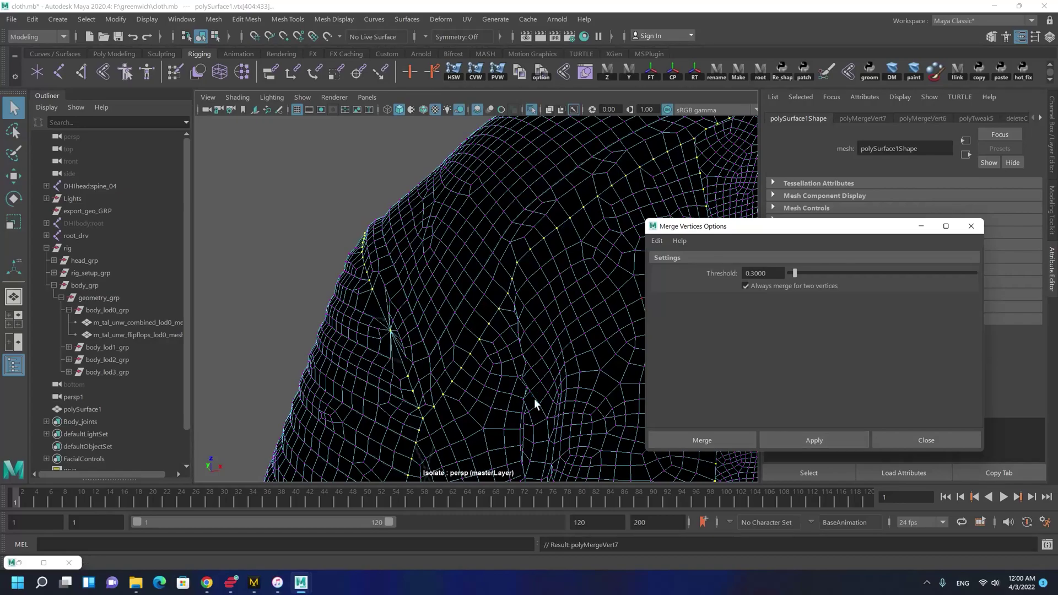
# Step: Examine the merged shoulder and sleeve seams from several angles for pinched or wrongly joined vertices
pyautogui.keyDown('alt'); pyautogui.moveTo(495, 386); pyautogui.dragTo(413, 312, button='right'); pyautogui.keyUp('alt')
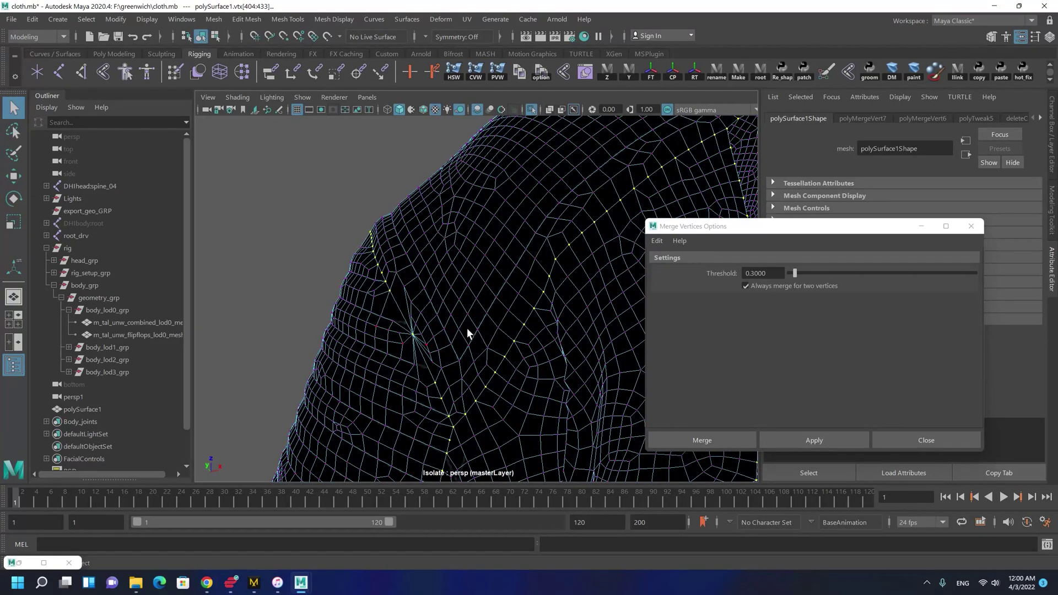
pyautogui.keyDown('alt'); pyautogui.moveTo(402, 321); pyautogui.dragTo(424, 324); pyautogui.keyUp('alt')
pyautogui.keyDown('alt'); pyautogui.moveTo(469, 307); pyautogui.dragTo(389, 276, button='middle'); pyautogui.keyUp('alt')
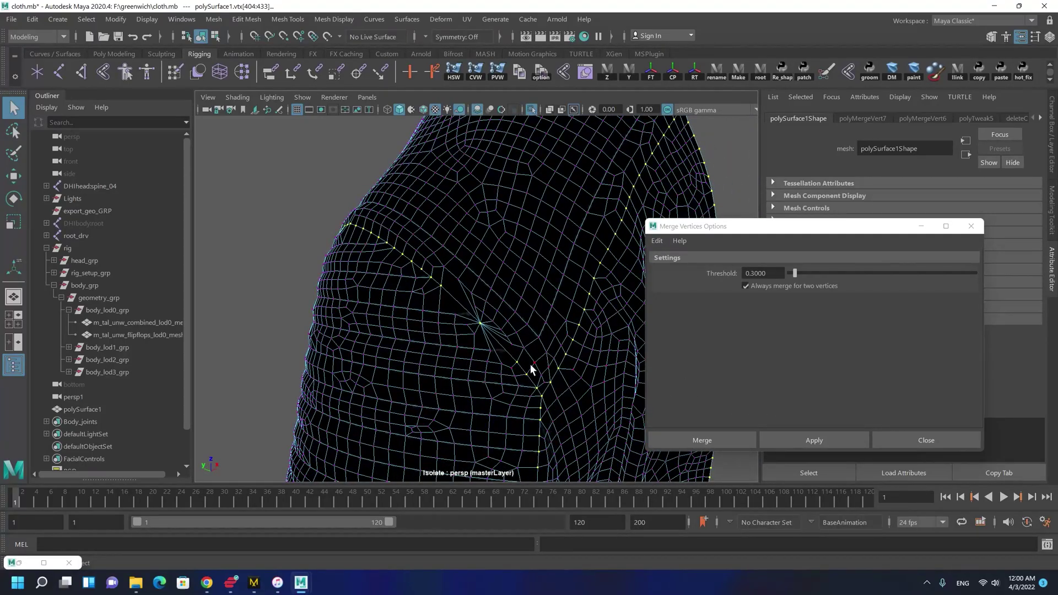
pyautogui.keyDown('alt'); pyautogui.moveTo(524, 296); pyautogui.dragTo(421, 342); pyautogui.keyUp('alt')
pyautogui.keyDown('alt'); pyautogui.moveTo(421, 342); pyautogui.dragTo(440, 392, button='right'); pyautogui.keyUp('alt')
pyautogui.keyDown('alt'); pyautogui.moveTo(437, 370); pyautogui.dragTo(443, 232, button='middle'); pyautogui.keyUp('alt')
pyautogui.keyDown('alt'); pyautogui.moveTo(444, 232); pyautogui.dragTo(452, 331, button='right'); pyautogui.keyUp('alt')
pyautogui.keyDown('alt'); pyautogui.moveTo(452, 331); pyautogui.dragTo(337, 224); pyautogui.keyUp('alt')
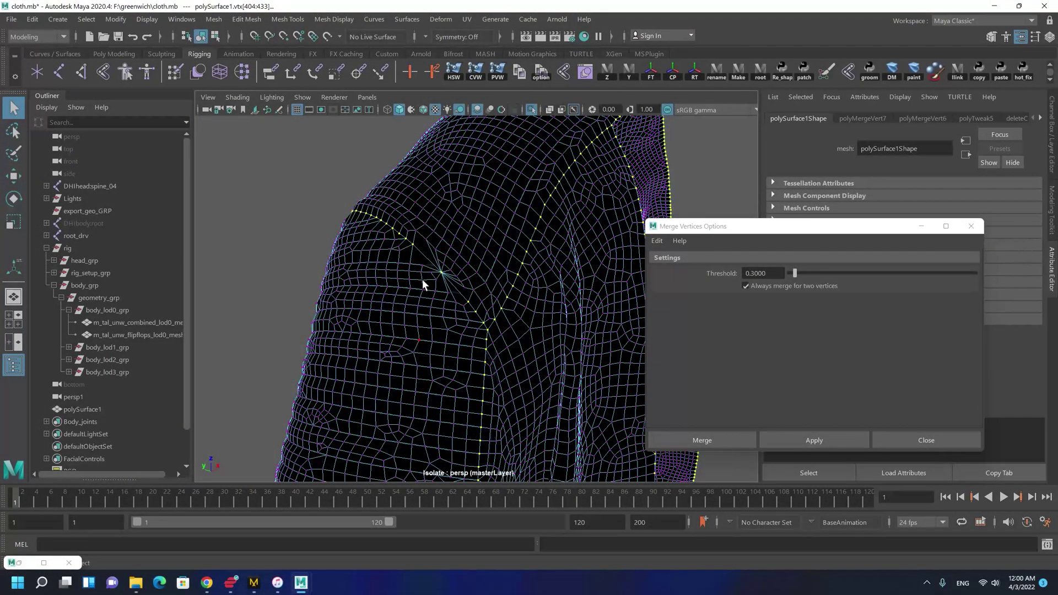
# Step: Undo the last merge of the jacket's border vertices
pyautogui.press('F8')
pyautogui.keyDown('alt'); pyautogui.moveTo(417, 270); pyautogui.dragTo(487, 359, button='right'); pyautogui.keyUp('alt')
pyautogui.moveTo(469, 296); pyautogui.dragTo(419, 294, button='right')
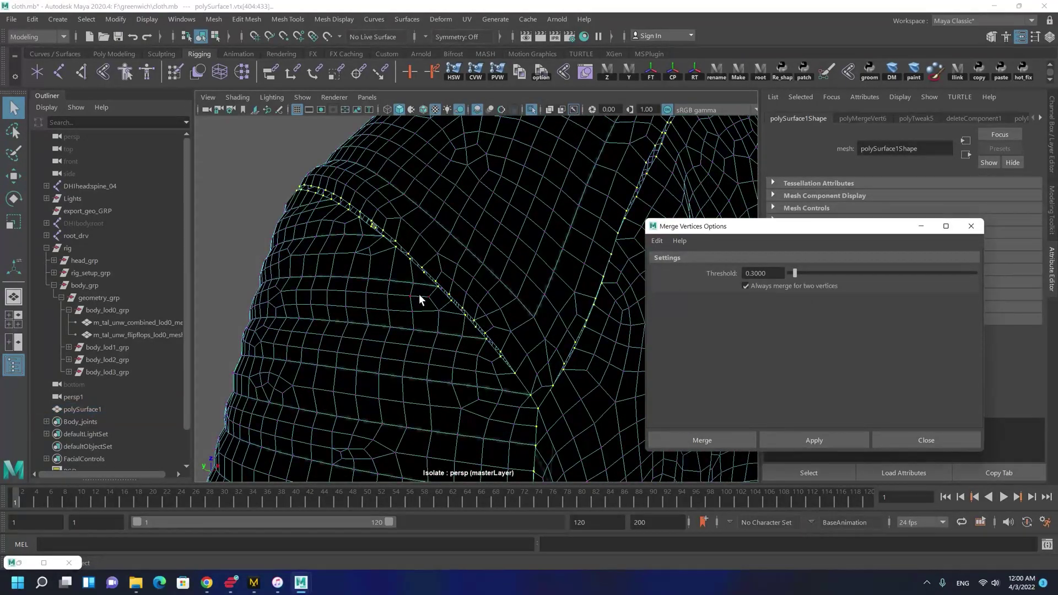
pyautogui.keyDown('alt'); pyautogui.moveTo(538, 326); pyautogui.dragTo(422, 308, button='right'); pyautogui.keyUp('alt')
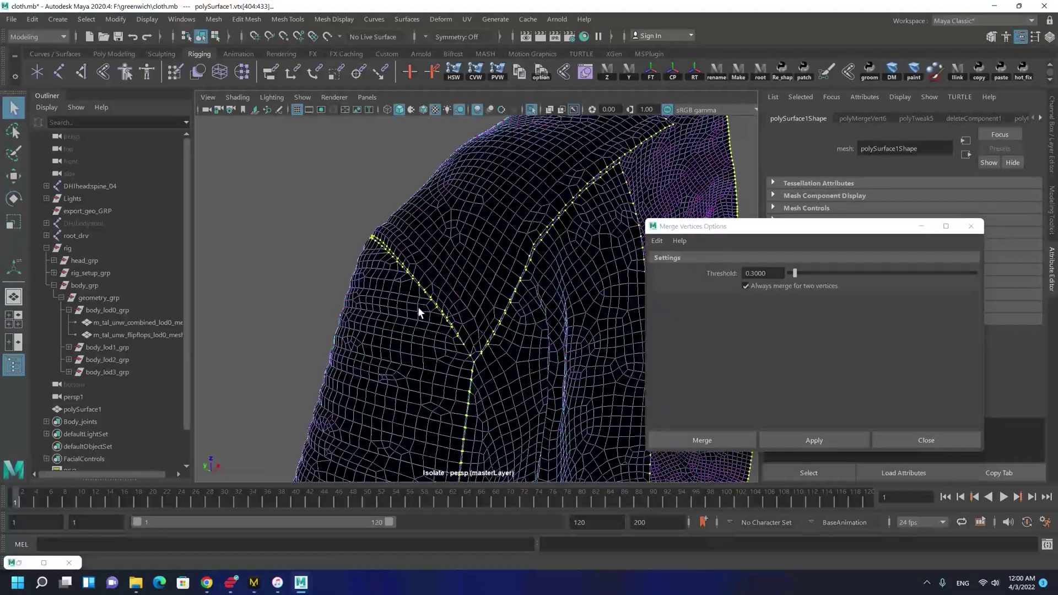
# Step: Exclude the problematic stretch of the sleeve-to-shoulder seam from the selection and merge the other border vertices with a threshold of 0.3
pyautogui.moveTo(419, 315); pyautogui.dragTo(473, 246)
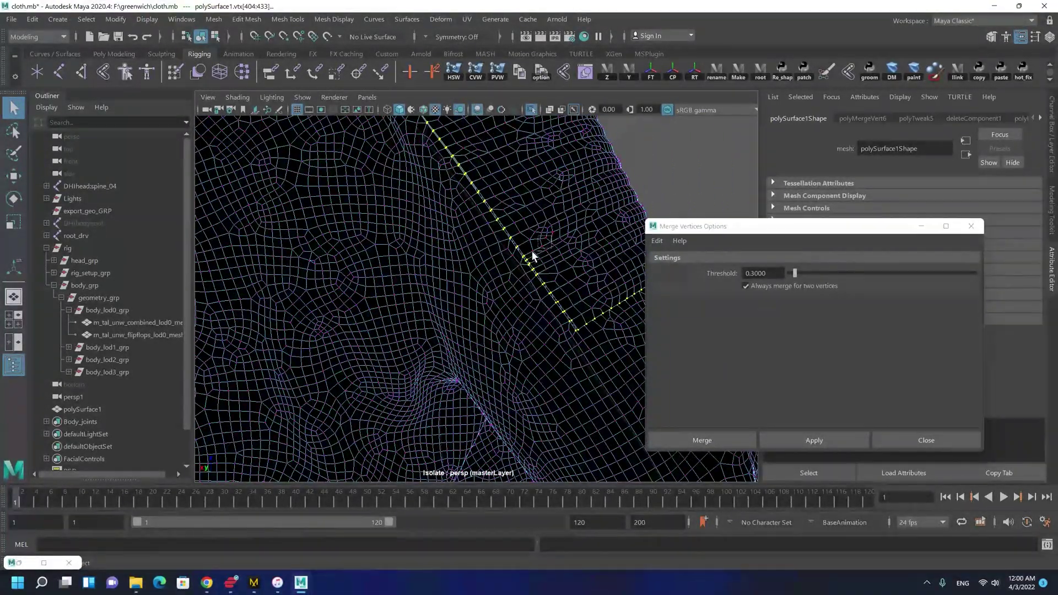
pyautogui.keyDown('alt'); pyautogui.moveTo(505, 283); pyautogui.dragTo(437, 278, button='middle'); pyautogui.keyUp('alt')
pyautogui.scroll(-2, 437, 279)
pyautogui.click(814, 440)
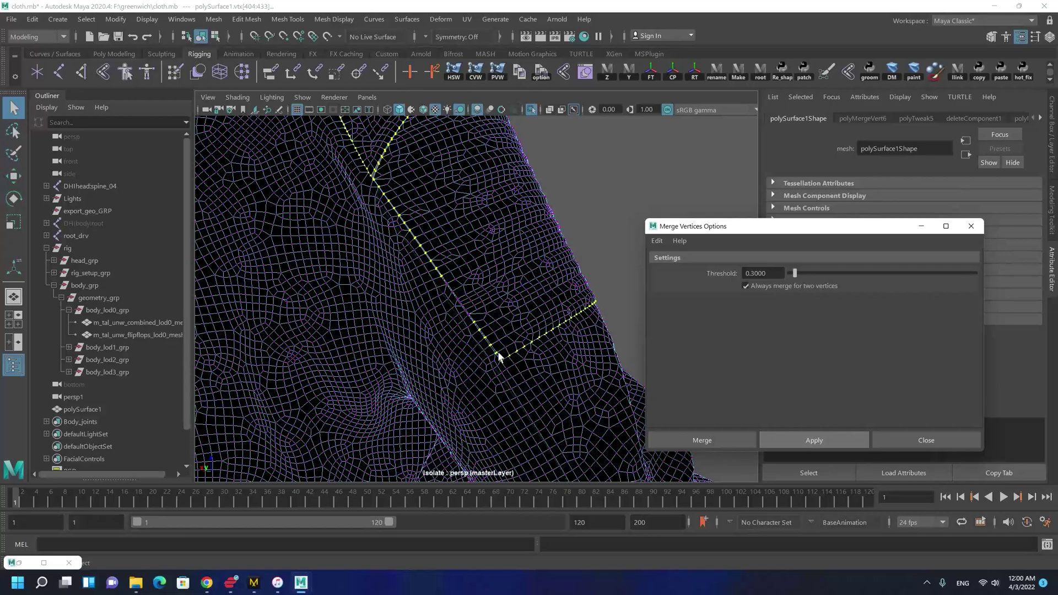
# Step: Examine the merged jacket seams and the remaining gap at the upper sleeve, and close the merge options
pyautogui.keyDown('alt'); pyautogui.moveTo(497, 352); pyautogui.dragTo(458, 329); pyautogui.keyUp('alt')
pyautogui.scroll(-3, 395, 285)
pyautogui.scroll(4, 494, 380)
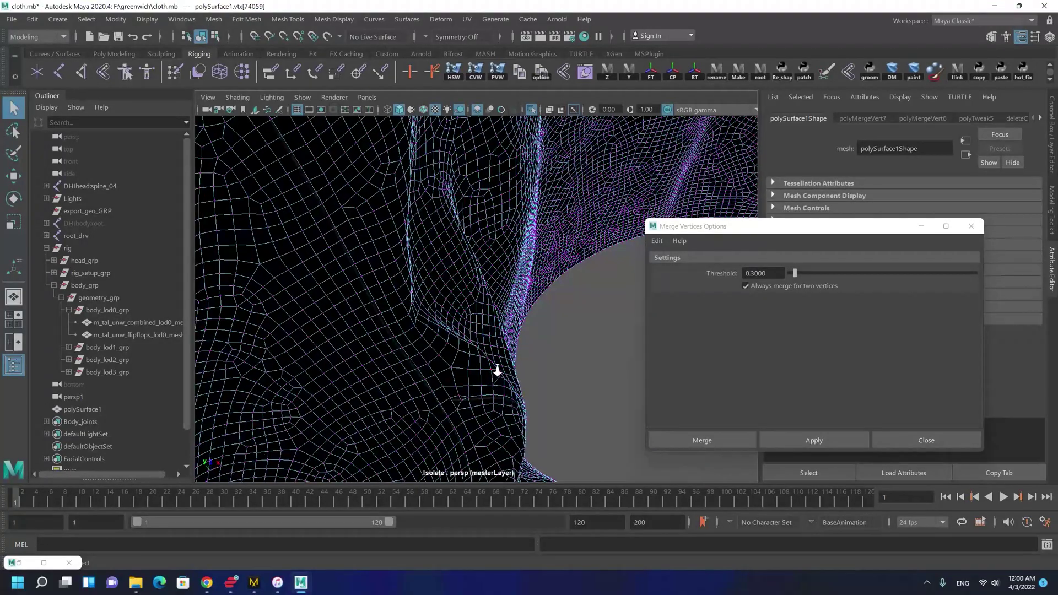
pyautogui.keyDown('alt'); pyautogui.moveTo(495, 365); pyautogui.dragTo(183, 262); pyautogui.keyUp('alt')
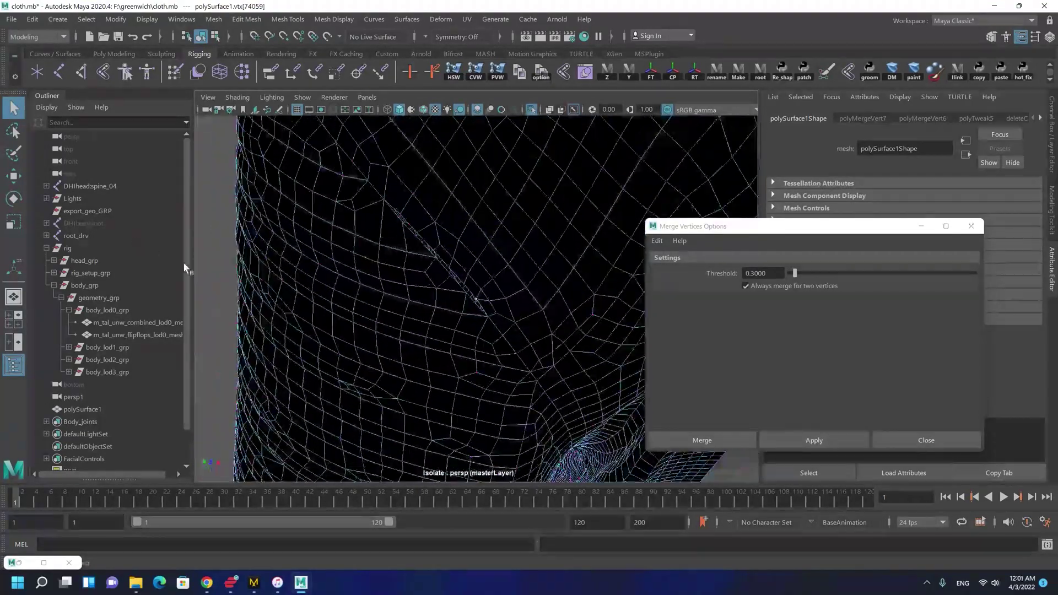
pyautogui.scroll(3, 456, 315)
pyautogui.scroll(3, 446, 378)
pyautogui.keyDown('alt'); pyautogui.moveTo(447, 378); pyautogui.dragTo(410, 349); pyautogui.keyUp('alt')
pyautogui.click(972, 226)
# Step: Select the persp camera and set its Near Clip Plane to 1
pyautogui.keyDown('alt'); pyautogui.moveTo(538, 336); pyautogui.dragTo(414, 141); pyautogui.keyUp('alt')
pyautogui.click(369, 99)
pyautogui.moveTo(375, 110)
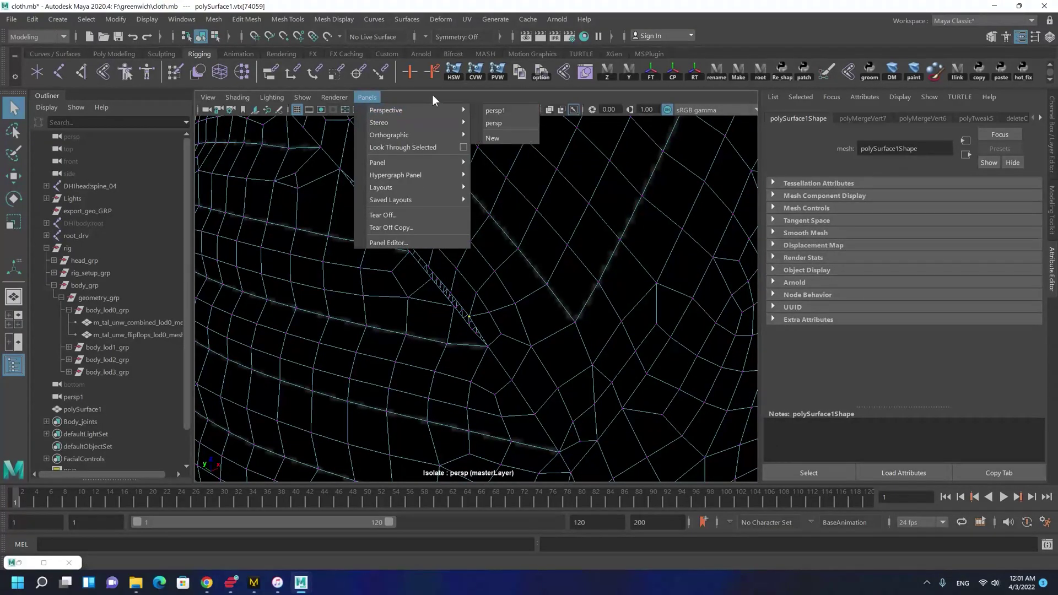
pyautogui.click(514, 125)
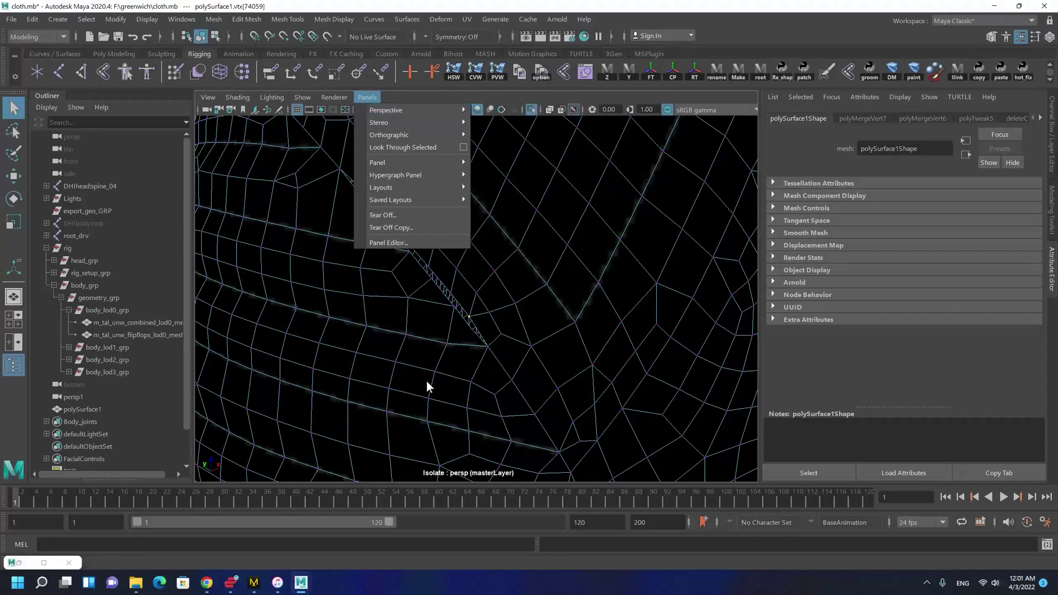
pyautogui.click(207, 112)
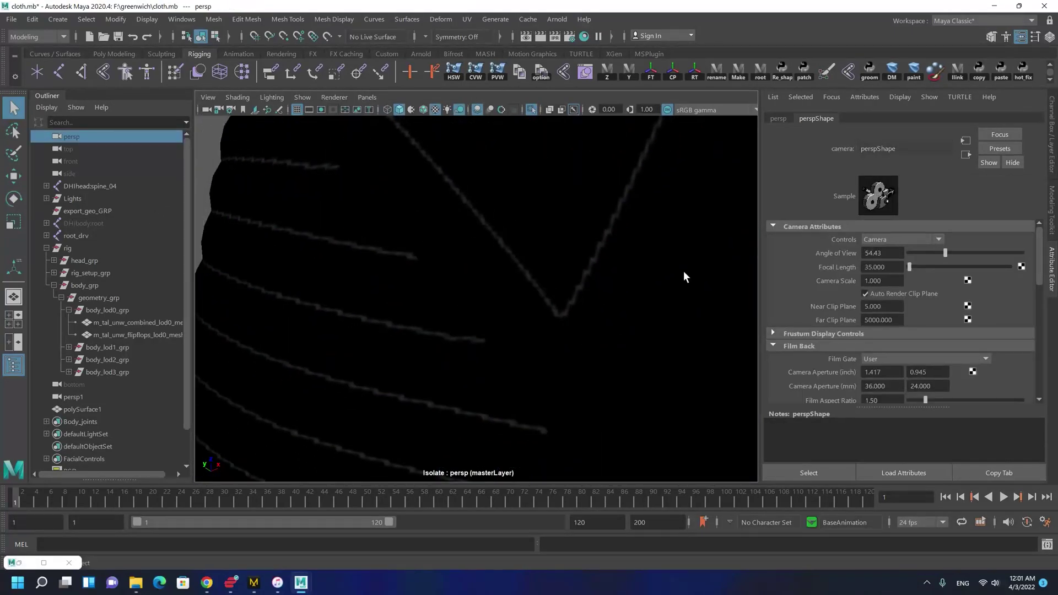
pyautogui.click(892, 309)
pyautogui.write('1')
pyautogui.press('Return')
# Step: Merge the facing vertices near the lower end of the remaining gap between sleeve and shoulder panel
pyautogui.click(409, 256)
pyautogui.moveTo(409, 257)
pyautogui.keyDown('alt'); pyautogui.mouseDown(button='right')
pyautogui.moveTo(397, 243)
pyautogui.moveTo(421, 267)
pyautogui.mouseUp(button='right'); pyautogui.keyUp('alt')
pyautogui.press('F9')
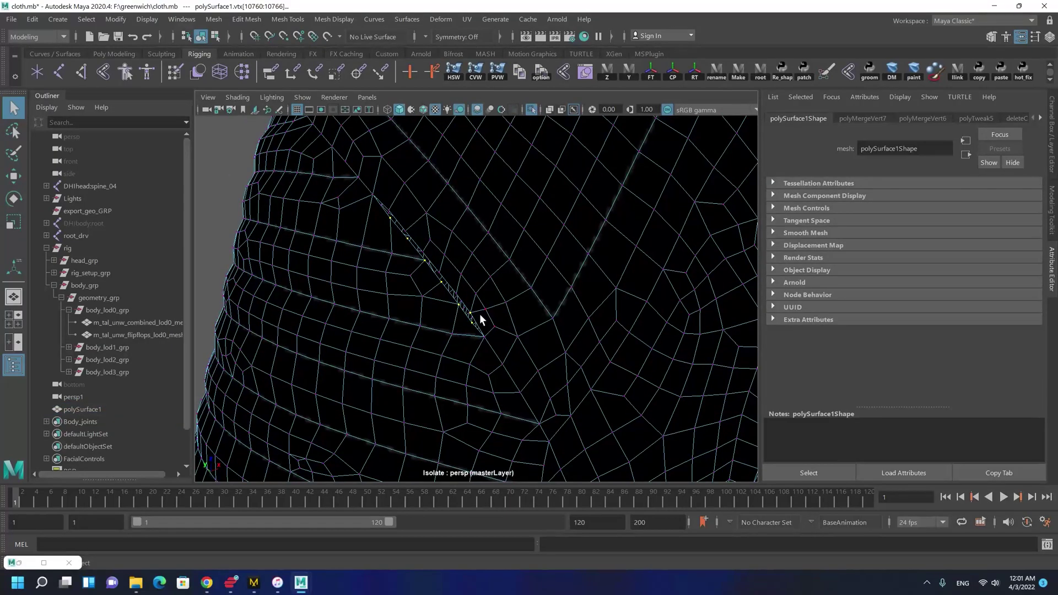
pyautogui.click(473, 313)
pyautogui.keyDown('shift'); pyautogui.click(453, 306); pyautogui.keyUp('shift')
pyautogui.keyDown('shift'); pyautogui.moveTo(457, 313); pyautogui.dragTo(457, 296, button='right'); pyautogui.keyUp('shift')
pyautogui.keyDown('alt'); pyautogui.moveTo(500, 329); pyautogui.dragTo(464, 309); pyautogui.keyUp('alt')
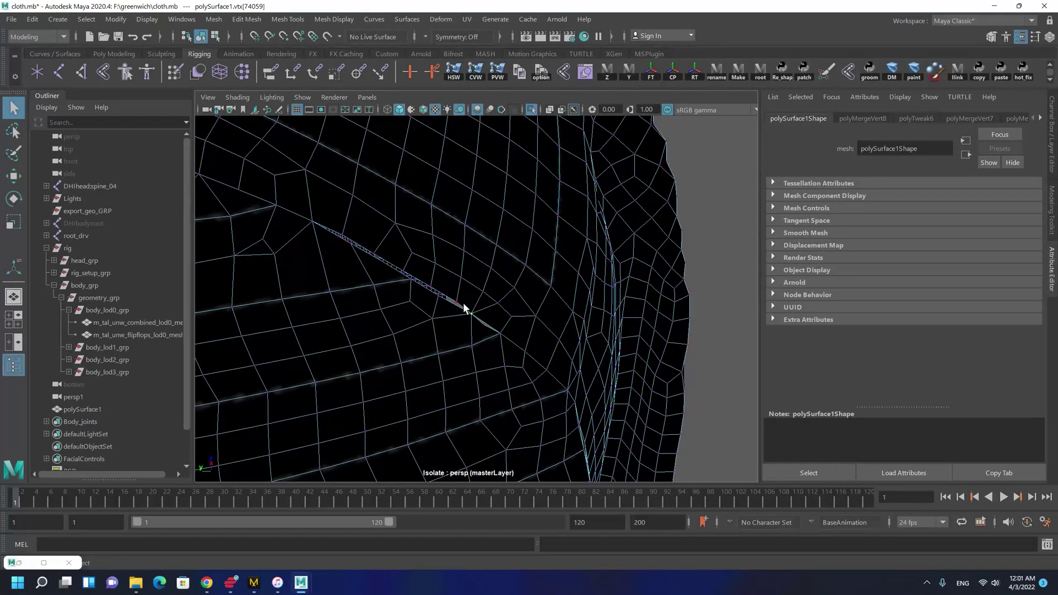
# Step: Merge the next facing vertices further up the open sleeve-to-shoulder gap
pyautogui.keyDown('shift'); pyautogui.click(432, 289); pyautogui.keyUp('shift')
pyautogui.keyDown('alt'); pyautogui.moveTo(427, 295); pyautogui.dragTo(391, 330); pyautogui.keyUp('alt')
pyautogui.hotkey('ctrl', 'z')
pyautogui.keyDown('shift'); pyautogui.click(433, 278); pyautogui.keyUp('shift')
pyautogui.moveTo(430, 279)
pyautogui.keyDown('alt'); pyautogui.mouseDown(button='right')
pyautogui.moveTo(432, 307)
pyautogui.moveTo(431, 296)
pyautogui.mouseUp(button='right'); pyautogui.keyUp('alt')
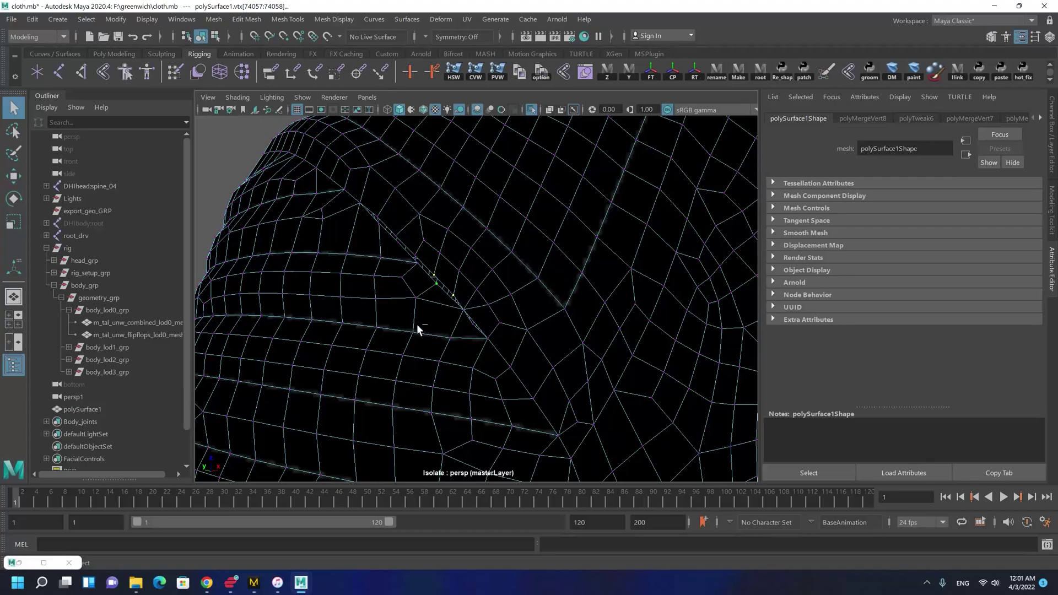
pyautogui.press('g')
# Step: Delete the jacket mesh's existing history and turn off construction history for new operations
pyautogui.keyDown('alt'); pyautogui.moveTo(413, 259); pyautogui.dragTo(405, 290, button='middle'); pyautogui.keyUp('alt')
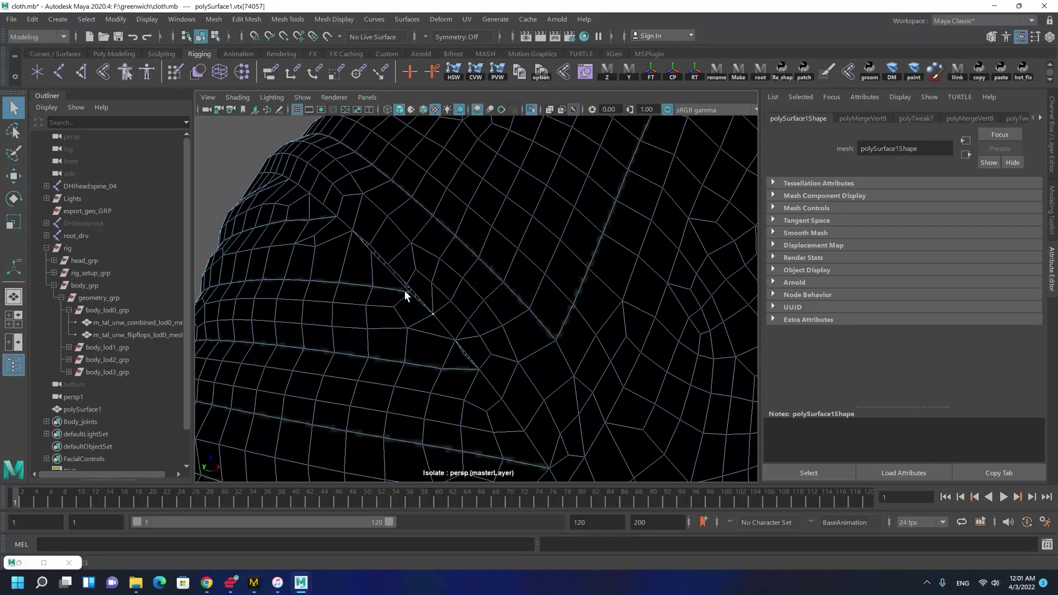
pyautogui.press('F8')
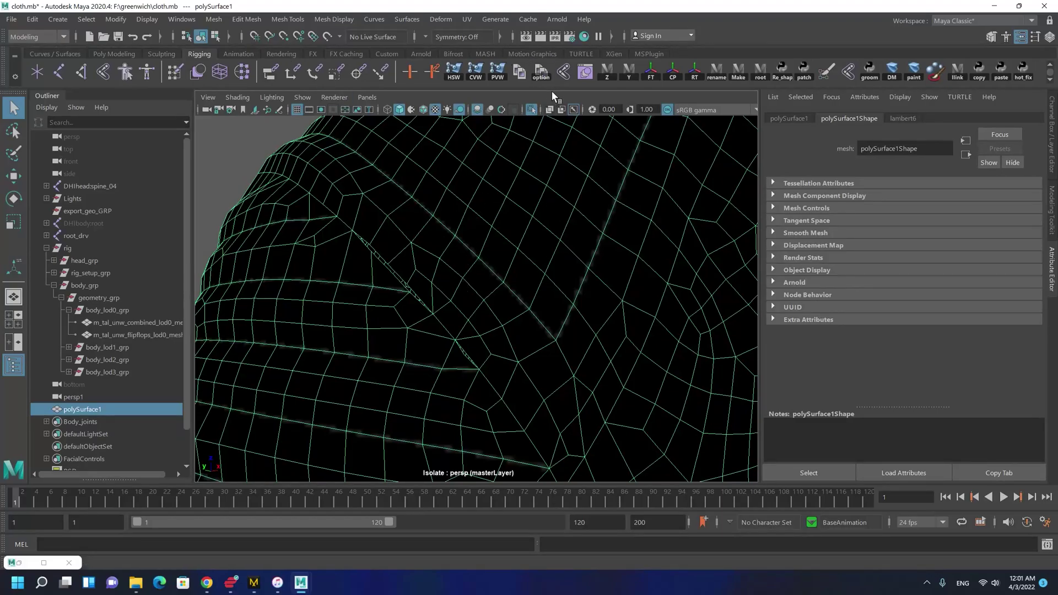
pyautogui.click(500, 36)
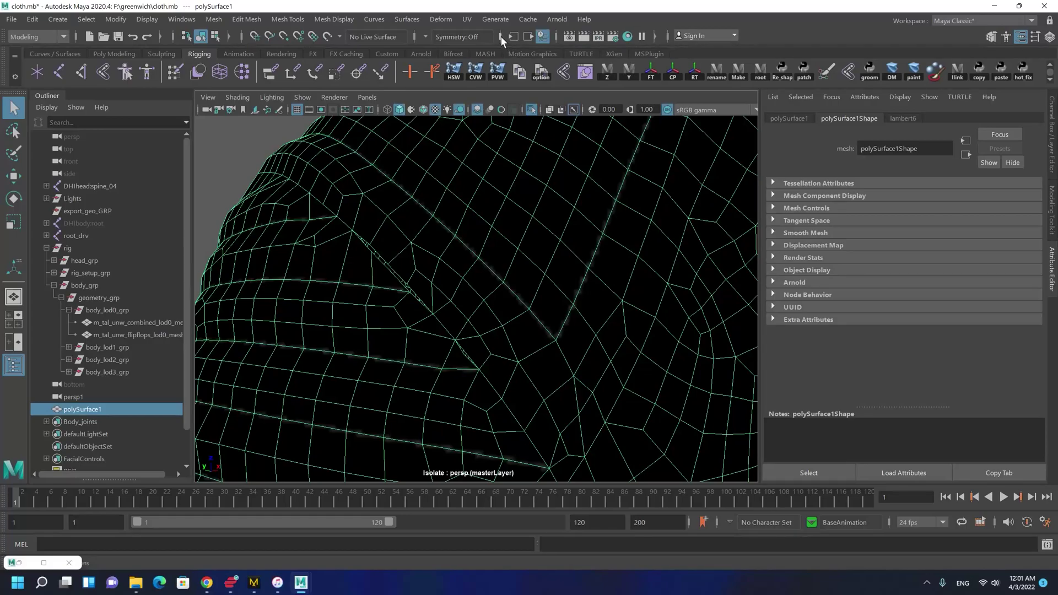
pyautogui.click(542, 39)
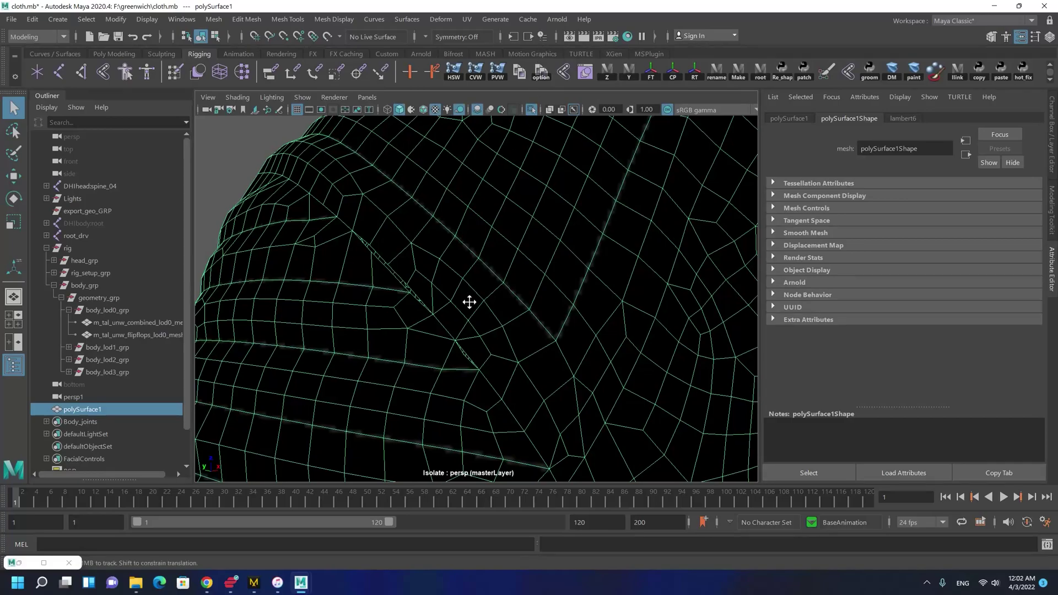
# Step: Merge the facing vertices that still leave the sleeve-to-shoulder gap open
pyautogui.keyDown('alt'); pyautogui.moveTo(467, 303); pyautogui.dragTo(469, 311, button='middle'); pyautogui.keyUp('alt')
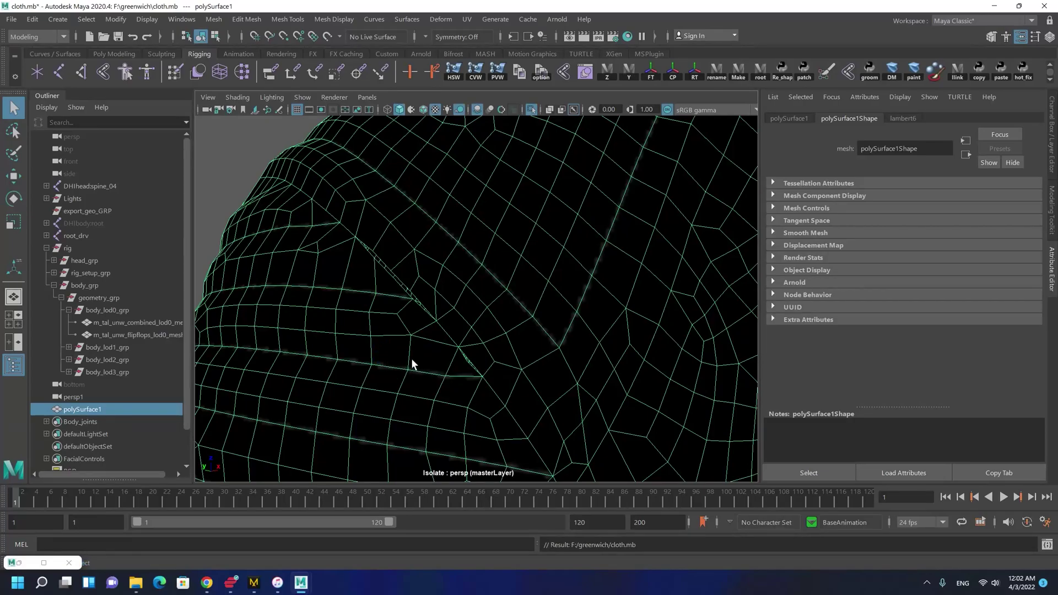
pyautogui.press('F9')
pyautogui.click(411, 298)
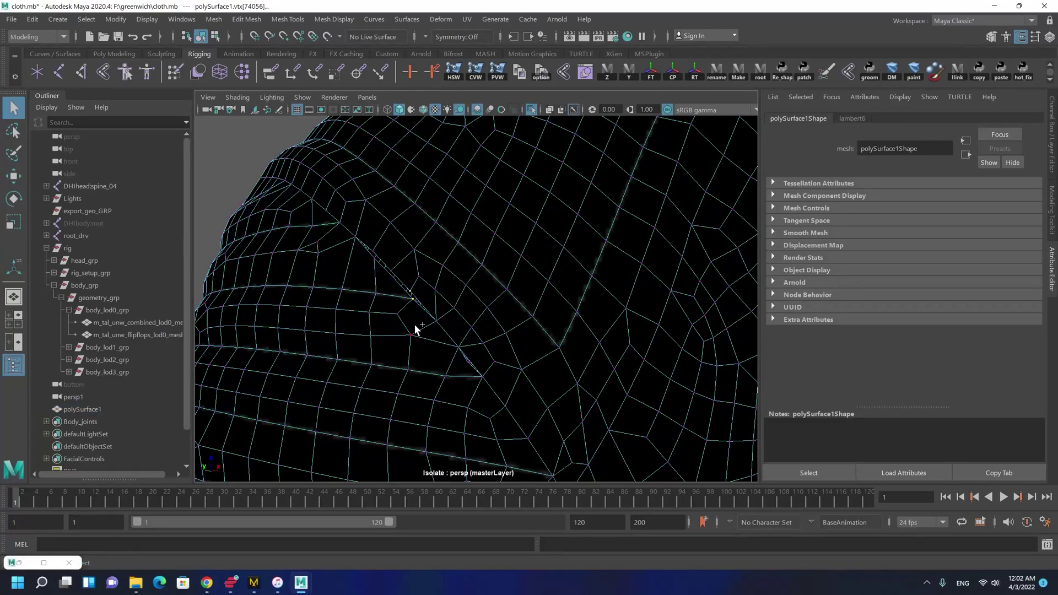
pyautogui.scroll(1, 392, 288)
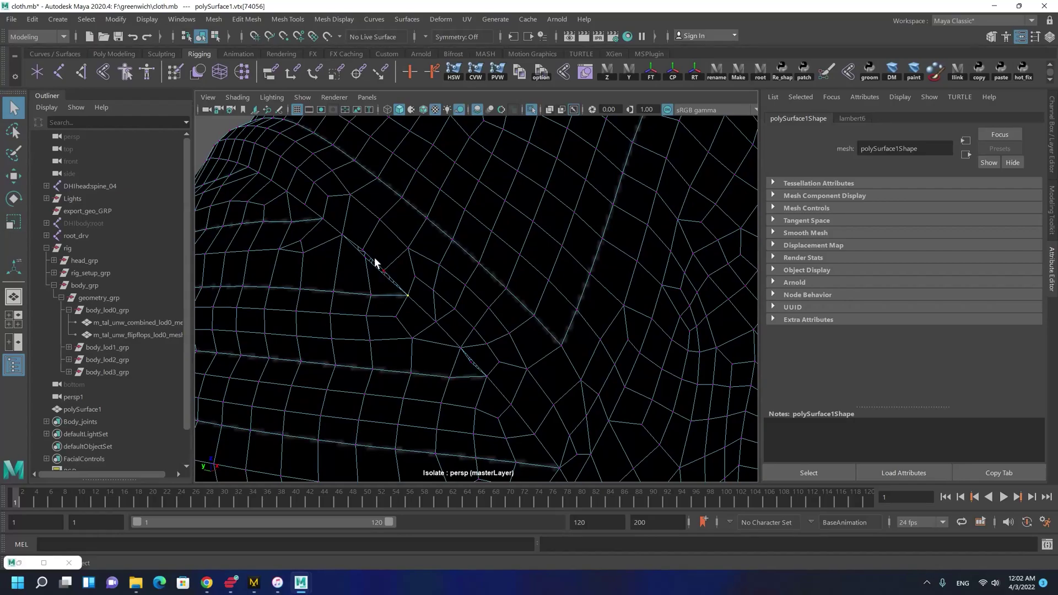
pyautogui.keyDown('shift'); pyautogui.moveTo(359, 217); pyautogui.dragTo(359, 190, button='right'); pyautogui.keyUp('shift')
pyautogui.keyDown('alt'); pyautogui.moveTo(460, 331); pyautogui.dragTo(408, 291); pyautogui.keyUp('alt')
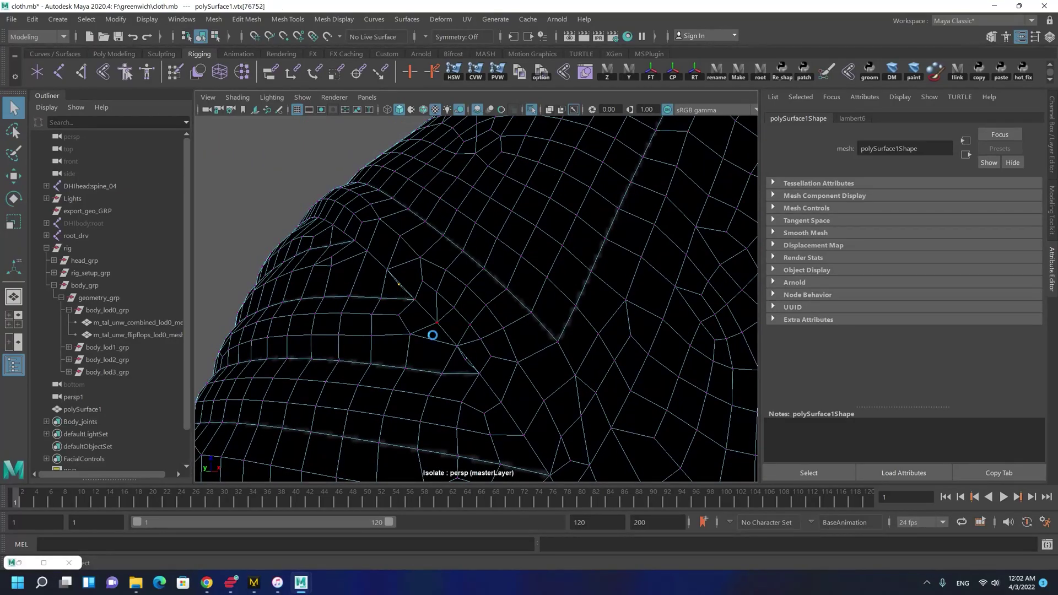
pyautogui.click(478, 368)
pyautogui.keyDown('alt'); pyautogui.moveTo(479, 371); pyautogui.dragTo(349, 262, button='right'); pyautogui.keyUp('alt')
# Step: Merge the border vertices along the open gap on the other side of the shoulder, between sleeve and body panel
pyautogui.keyDown('alt'); pyautogui.moveTo(610, 350); pyautogui.dragTo(459, 279); pyautogui.keyUp('alt')
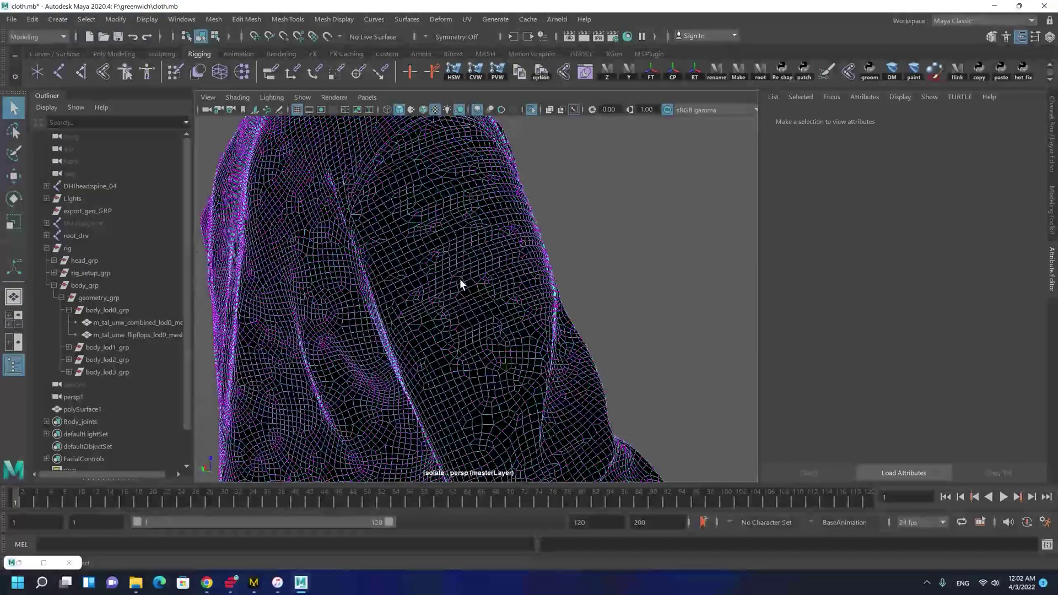
pyautogui.keyDown('alt'); pyautogui.moveTo(460, 279); pyautogui.dragTo(542, 281, button='right'); pyautogui.keyUp('alt')
pyautogui.keyDown('alt'); pyautogui.moveTo(518, 269); pyautogui.dragTo(389, 221); pyautogui.keyUp('alt')
pyautogui.keyDown('alt'); pyautogui.moveTo(389, 221); pyautogui.dragTo(394, 273, button='middle'); pyautogui.keyUp('alt')
pyautogui.keyDown('alt'); pyautogui.moveTo(394, 274); pyautogui.dragTo(495, 393, button='right'); pyautogui.keyUp('alt')
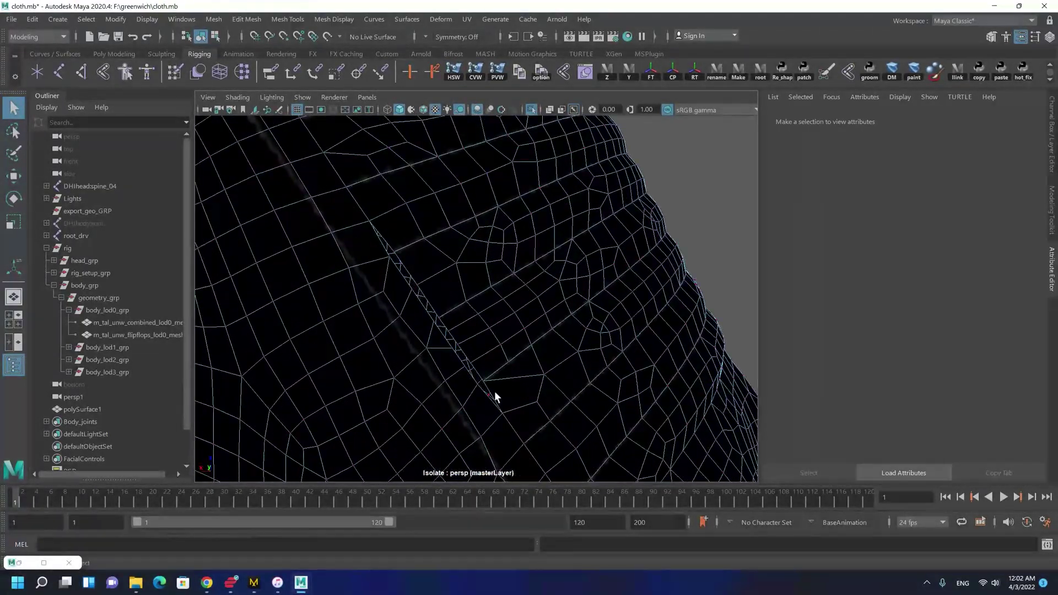
pyautogui.click(482, 388)
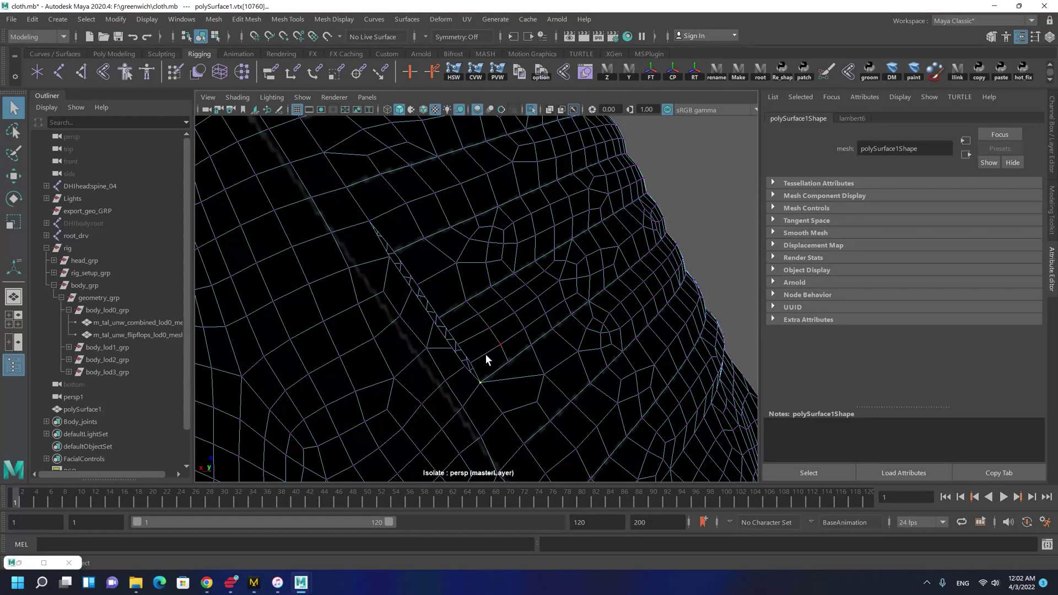
pyautogui.click(462, 341)
pyautogui.click(452, 346)
pyautogui.keyDown('alt'); pyautogui.moveTo(425, 236); pyautogui.dragTo(461, 269); pyautogui.keyUp('alt')
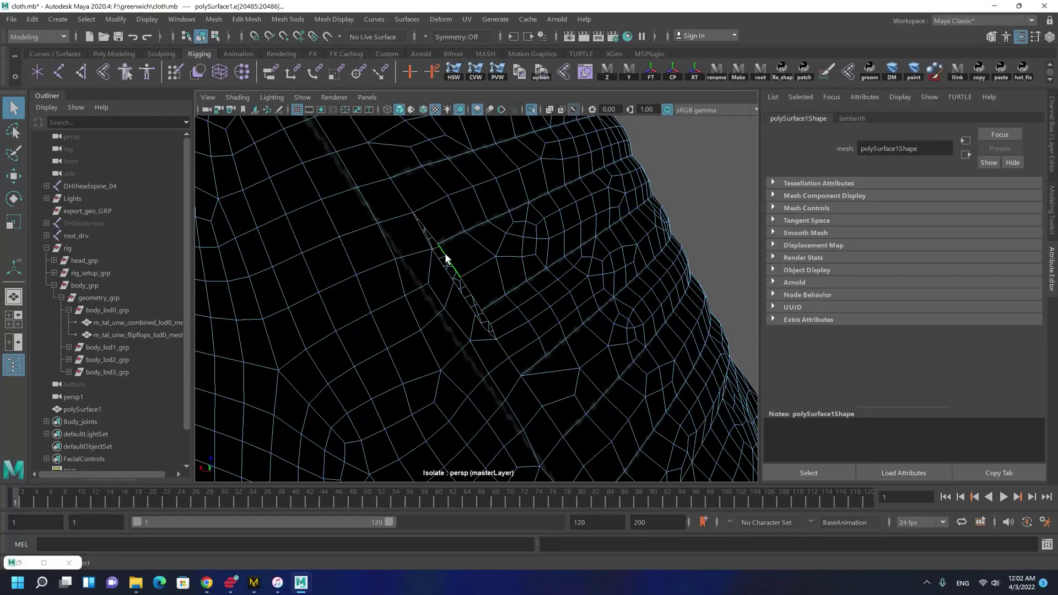
pyautogui.keyDown('shift'); pyautogui.moveTo(456, 254); pyautogui.dragTo(502, 160, button='right'); pyautogui.keyUp('shift')
pyautogui.scroll(-3, 510, 269)
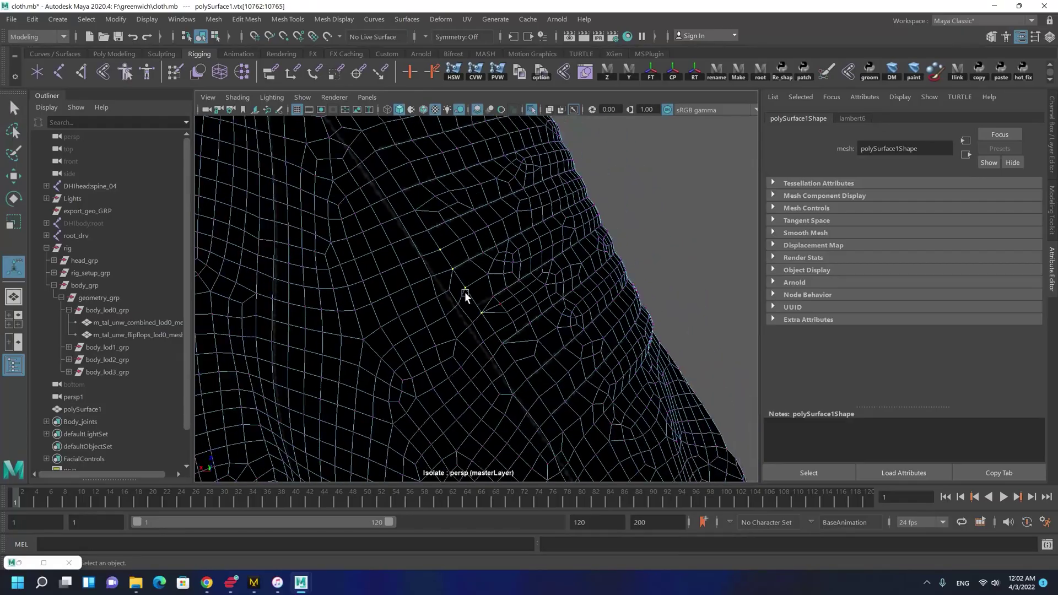
pyautogui.moveTo(465, 292); pyautogui.dragTo(556, 228, button='right')
# Step: Turn off the mesh isolation and examine the jacket's shoulder, sleeve and back seams on the character
pyautogui.scroll(-5, 584, 283)
pyautogui.keyDown('alt'); pyautogui.moveTo(496, 276); pyautogui.dragTo(174, 267); pyautogui.keyUp('alt')
pyautogui.scroll(-3, 262, 314)
pyautogui.keyDown('alt'); pyautogui.moveTo(262, 315); pyautogui.dragTo(301, 207); pyautogui.keyUp('alt')
pyautogui.scroll(-6, 496, 340)
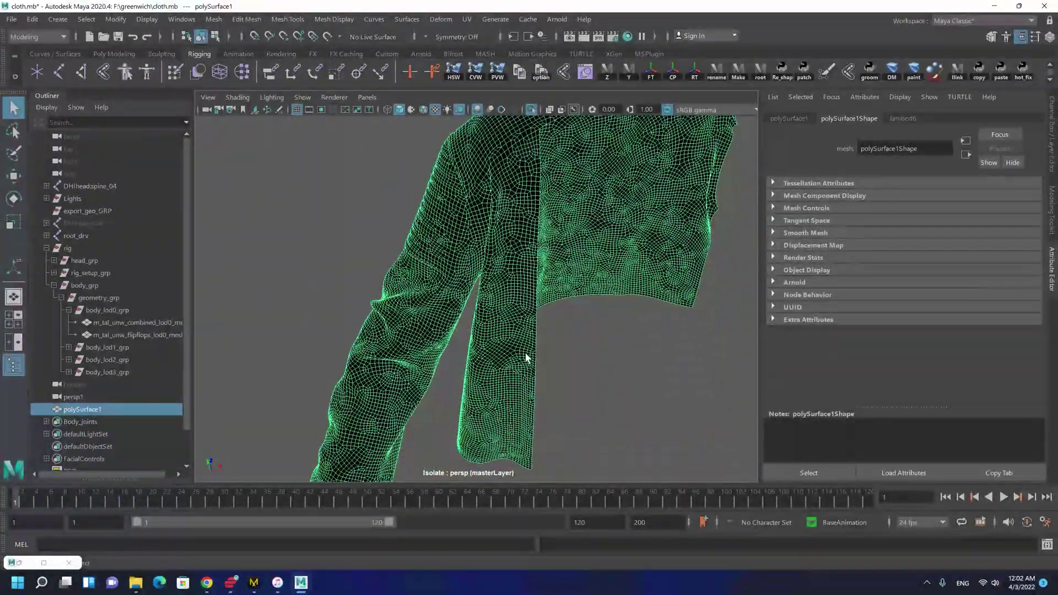
pyautogui.keyDown('alt'); pyautogui.moveTo(512, 325); pyautogui.dragTo(484, 340, button='middle'); pyautogui.keyUp('alt')
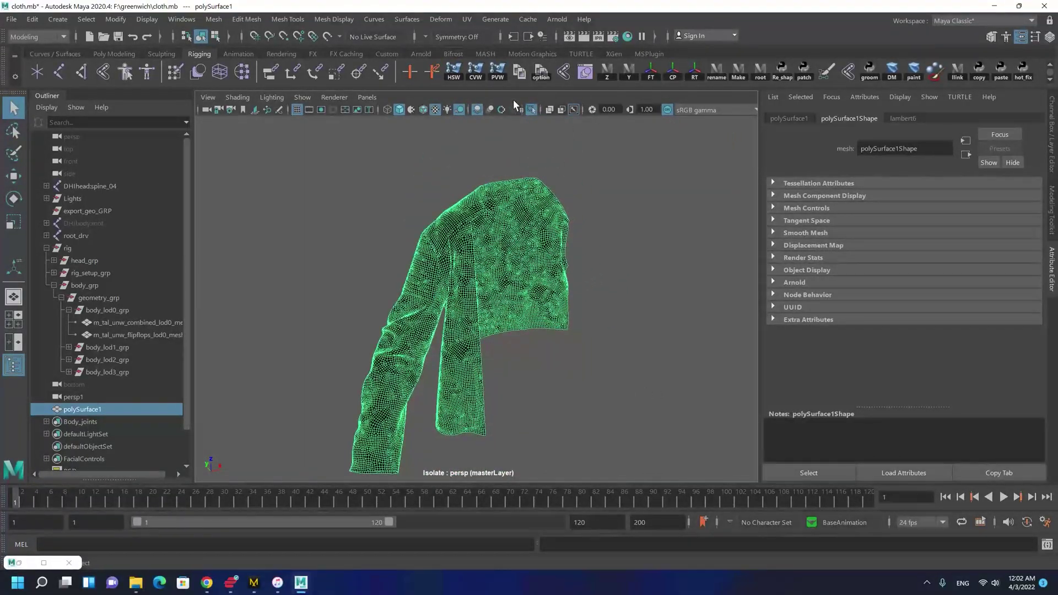
pyautogui.click(529, 110)
pyautogui.keyDown('alt'); pyautogui.moveTo(403, 271); pyautogui.dragTo(467, 237); pyautogui.keyUp('alt')
pyautogui.keyDown('alt'); pyautogui.moveTo(467, 237); pyautogui.dragTo(424, 245, button='middle'); pyautogui.keyUp('alt')
pyautogui.keyDown('alt'); pyautogui.moveTo(424, 245); pyautogui.dragTo(595, 405, button='right'); pyautogui.keyUp('alt')
pyautogui.keyDown('alt'); pyautogui.moveTo(460, 206); pyautogui.dragTo(248, 242); pyautogui.keyUp('alt')
pyautogui.keyDown('alt'); pyautogui.moveTo(466, 219); pyautogui.dragTo(425, 263, button='middle'); pyautogui.keyUp('alt')
pyautogui.moveTo(425, 262)
pyautogui.keyDown('alt'); pyautogui.mouseDown()
pyautogui.moveTo(409, 255)
pyautogui.moveTo(423, 265)
pyautogui.mouseUp(); pyautogui.keyUp('alt')
pyautogui.keyDown('alt'); pyautogui.moveTo(721, 359); pyautogui.dragTo(557, 346, button='middle'); pyautogui.keyUp('alt')
pyautogui.keyDown('alt'); pyautogui.moveTo(558, 345); pyautogui.dragTo(473, 244); pyautogui.keyUp('alt')
pyautogui.keyDown('alt'); pyautogui.moveTo(474, 244); pyautogui.dragTo(335, 172, button='right'); pyautogui.keyUp('alt')
pyautogui.keyDown('alt'); pyautogui.moveTo(335, 173); pyautogui.dragTo(484, 309); pyautogui.keyUp('alt')
pyautogui.scroll(8, 550, 424)
pyautogui.keyDown('alt'); pyautogui.moveTo(385, 385); pyautogui.dragTo(359, 302); pyautogui.keyUp('alt')
pyautogui.keyDown('alt'); pyautogui.moveTo(368, 256); pyautogui.dragTo(358, 377, button='middle'); pyautogui.keyUp('alt')
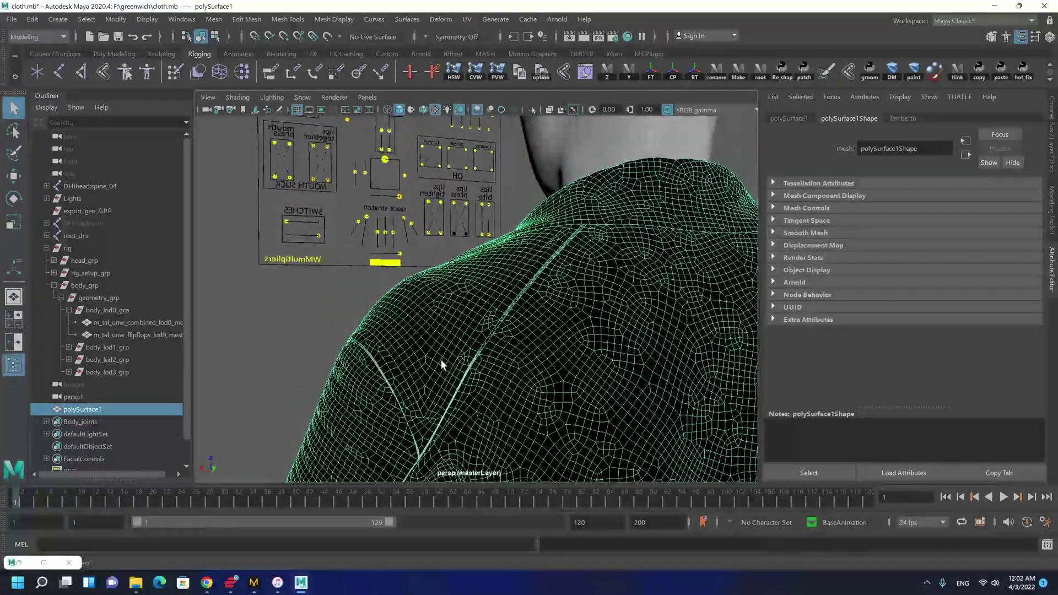
pyautogui.keyDown('alt'); pyautogui.moveTo(442, 362); pyautogui.dragTo(446, 383); pyautogui.keyUp('alt')
pyautogui.keyDown('alt'); pyautogui.moveTo(398, 302); pyautogui.dragTo(461, 219, button='middle'); pyautogui.keyUp('alt')
# Step: Select the jacket's shoulder, sleeve and back panel faces and isolate them in the viewport
pyautogui.moveTo(464, 236); pyautogui.dragTo(517, 255, button='right')
pyautogui.click(502, 249)
pyautogui.keyDown('shift'); pyautogui.click(458, 331); pyautogui.keyUp('shift')
pyautogui.keyDown('alt'); pyautogui.moveTo(561, 384); pyautogui.dragTo(621, 246, button='middle'); pyautogui.keyUp('alt')
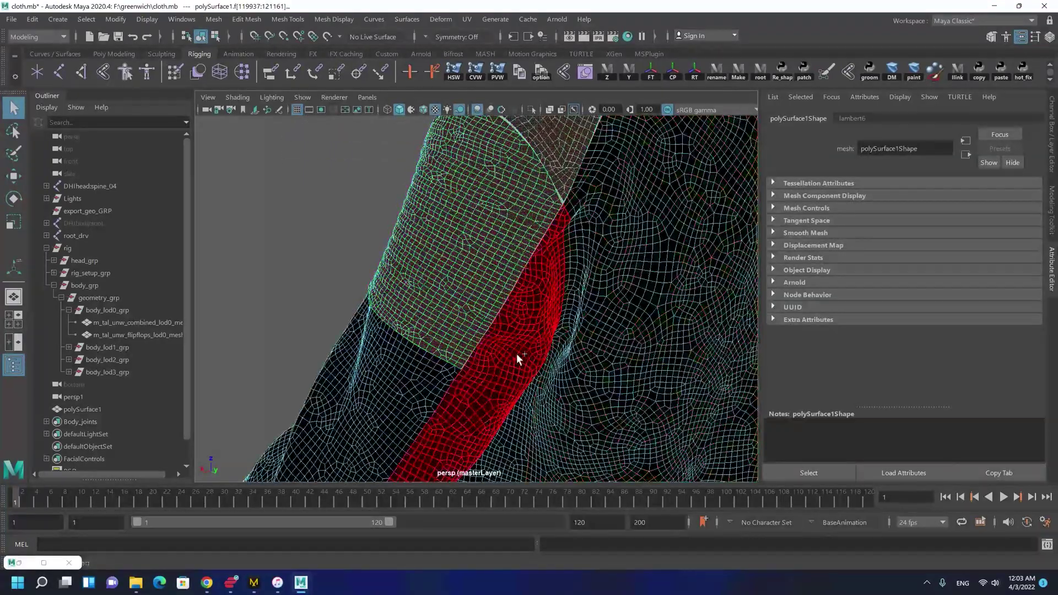
pyautogui.keyDown('shift'); pyautogui.click(367, 392); pyautogui.keyUp('shift')
pyautogui.keyDown('alt'); pyautogui.moveTo(367, 392); pyautogui.dragTo(451, 401); pyautogui.keyUp('alt')
pyautogui.click(378, 237)
pyautogui.keyDown('alt'); pyautogui.moveTo(544, 270); pyautogui.dragTo(555, 336); pyautogui.keyUp('alt')
pyautogui.click(531, 109)
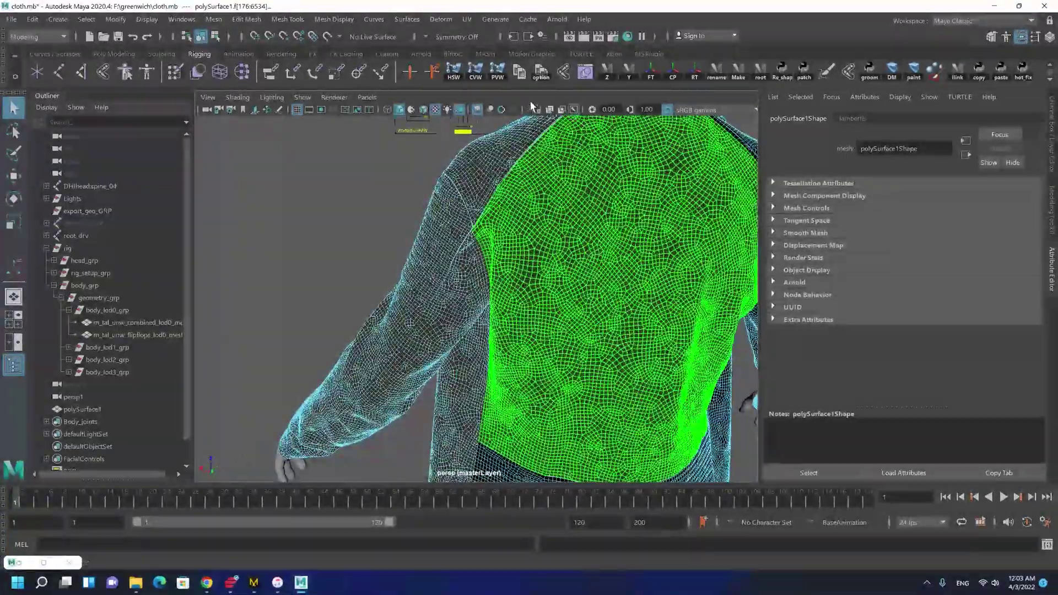
pyautogui.keyDown('alt'); pyautogui.moveTo(502, 197); pyautogui.dragTo(471, 309, button='middle'); pyautogui.keyUp('alt')
pyautogui.keyDown('alt'); pyautogui.moveTo(470, 309); pyautogui.dragTo(497, 330, button='right'); pyautogui.keyUp('alt')
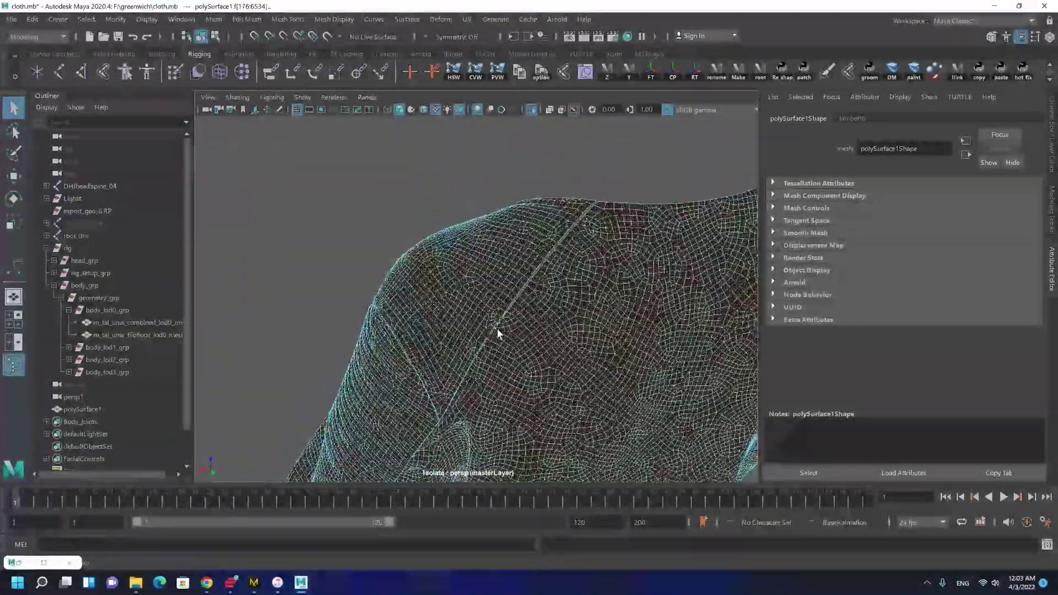
# Step: Convert the panel face selection to the vertices along the panels' borders
pyautogui.keyDown('ctrl'); pyautogui.moveTo(500, 260); pyautogui.dragTo(572, 210, button='right'); pyautogui.keyUp('ctrl')
pyautogui.moveTo(449, 325)
pyautogui.keyDown('alt'); pyautogui.mouseDown()
pyautogui.moveTo(434, 353)
pyautogui.moveTo(449, 340)
pyautogui.mouseUp(); pyautogui.keyUp('alt')
pyautogui.keyDown('alt'); pyautogui.moveTo(468, 267); pyautogui.dragTo(389, 313, button='middle'); pyautogui.keyUp('alt')
pyautogui.keyDown('alt'); pyautogui.moveTo(552, 343); pyautogui.dragTo(429, 225); pyautogui.keyUp('alt')
pyautogui.hotkey('ctrl', 'F9')
pyautogui.keyDown('alt'); pyautogui.moveTo(430, 224); pyautogui.dragTo(430, 214, button='middle'); pyautogui.keyUp('alt')
pyautogui.keyDown('alt'); pyautogui.moveTo(430, 214); pyautogui.dragTo(441, 321); pyautogui.keyUp('alt')
pyautogui.keyDown('alt'); pyautogui.moveTo(441, 320); pyautogui.dragTo(452, 358, button='right'); pyautogui.keyUp('alt')
pyautogui.keyDown('alt'); pyautogui.moveTo(452, 358); pyautogui.dragTo(492, 366); pyautogui.keyUp('alt')
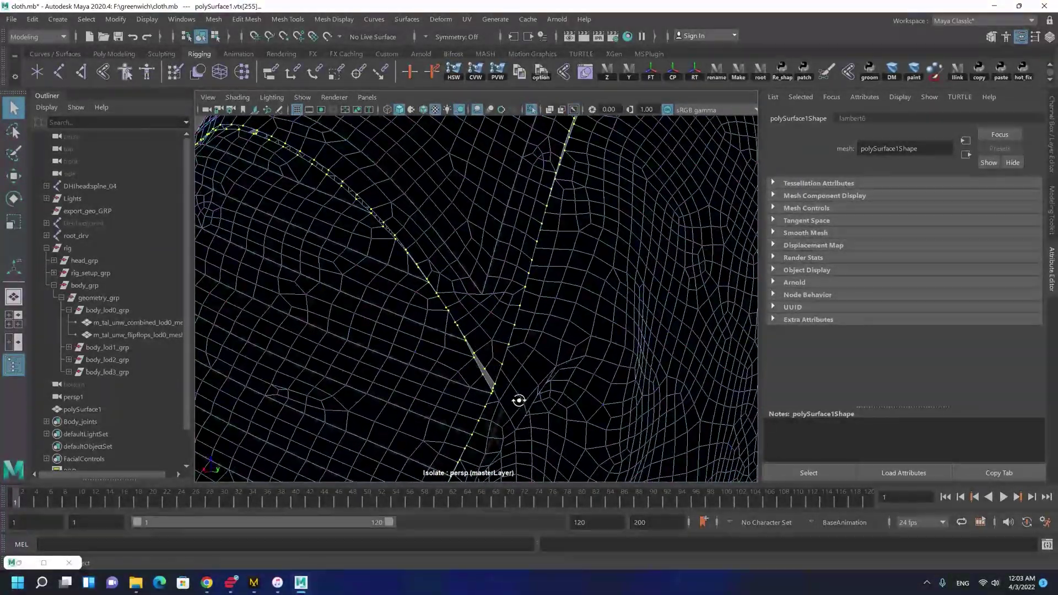
pyautogui.scroll(-4, 560, 404)
pyautogui.keyDown('alt'); pyautogui.moveTo(560, 404); pyautogui.dragTo(477, 306); pyautogui.keyUp('alt')
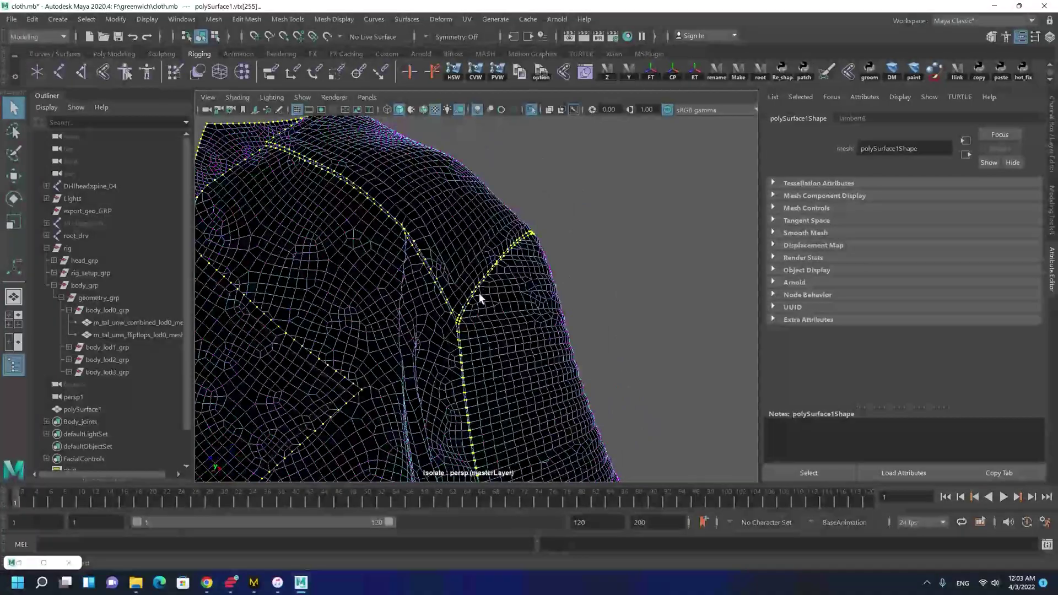
# Step: Try to merge the selected panel border vertices in bulk
pyautogui.keyDown('shift'); pyautogui.moveTo(474, 219); pyautogui.dragTo(514, 214, button='right'); pyautogui.keyUp('shift')
pyautogui.moveTo(486, 225)
pyautogui.keyDown('alt'); pyautogui.mouseDown()
pyautogui.moveTo(473, 300)
pyautogui.moveTo(484, 237)
pyautogui.mouseUp(); pyautogui.keyUp('alt')
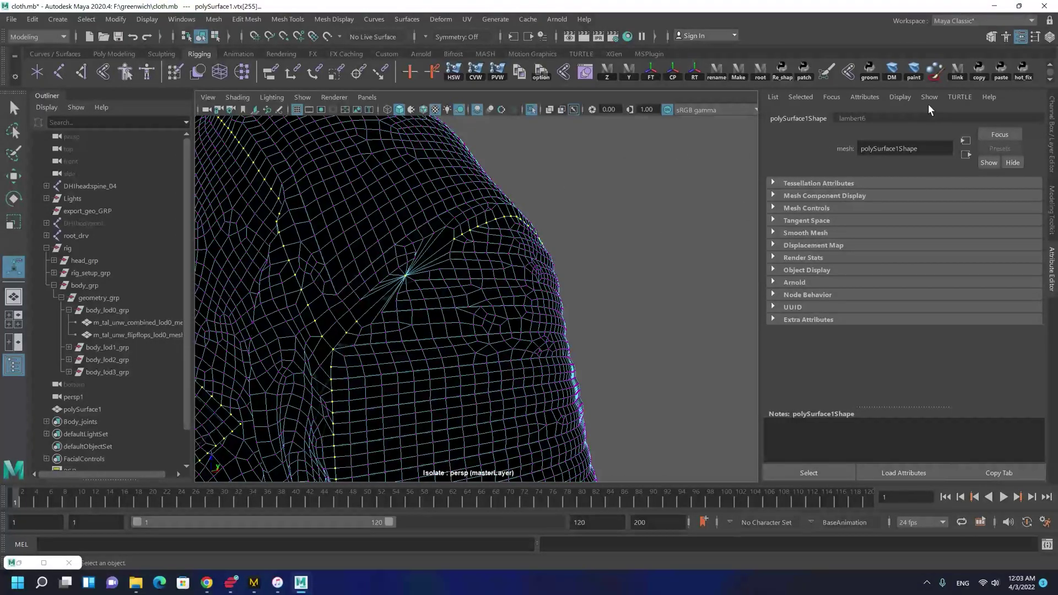
pyautogui.keyDown('alt'); pyautogui.moveTo(463, 223); pyautogui.dragTo(455, 345); pyautogui.keyUp('alt')
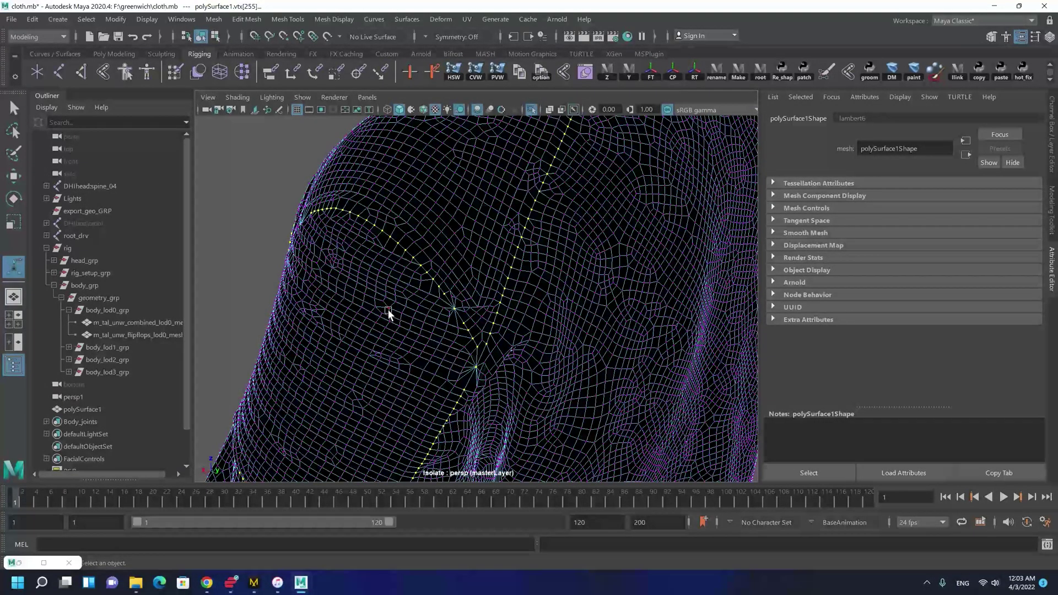
pyautogui.hotkey('ctrl', 'z')
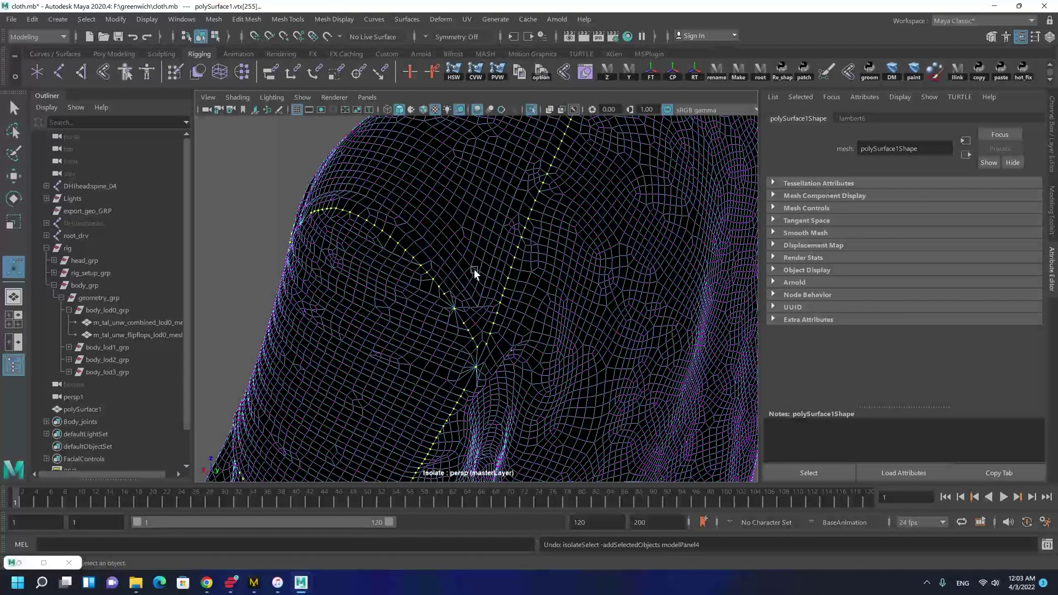
pyautogui.keyDown('alt'); pyautogui.moveTo(608, 234); pyautogui.dragTo(514, 262); pyautogui.keyUp('alt')
pyautogui.moveTo(515, 262); pyautogui.dragTo(597, 195, button='right')
pyautogui.press('q')
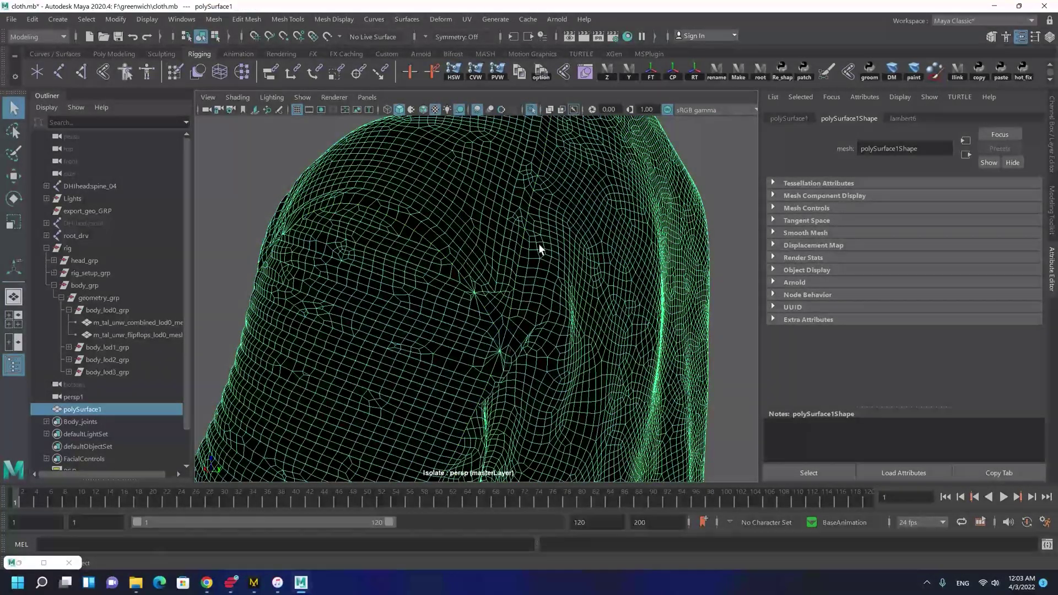
pyautogui.press('F8')
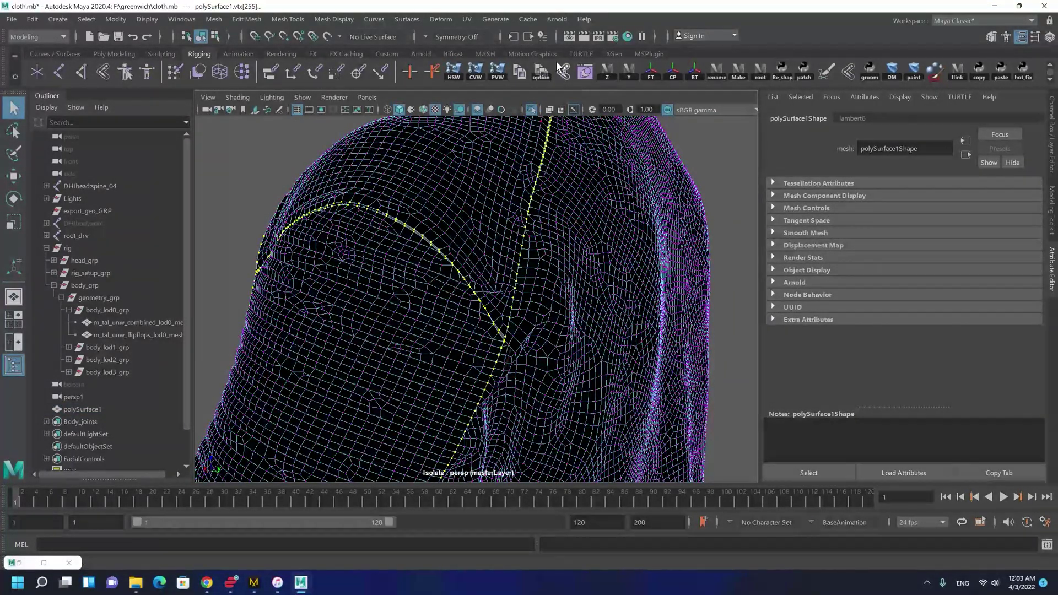
# Step: Turn construction history back on and merge the selected border vertices with a threshold of 0.2
pyautogui.click(502, 37)
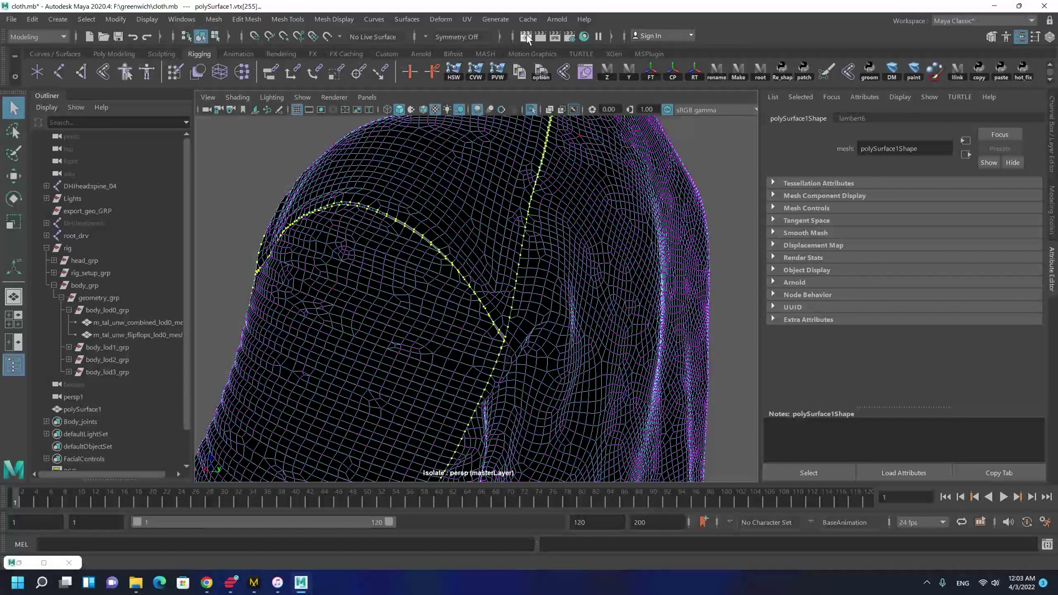
pyautogui.click(501, 37)
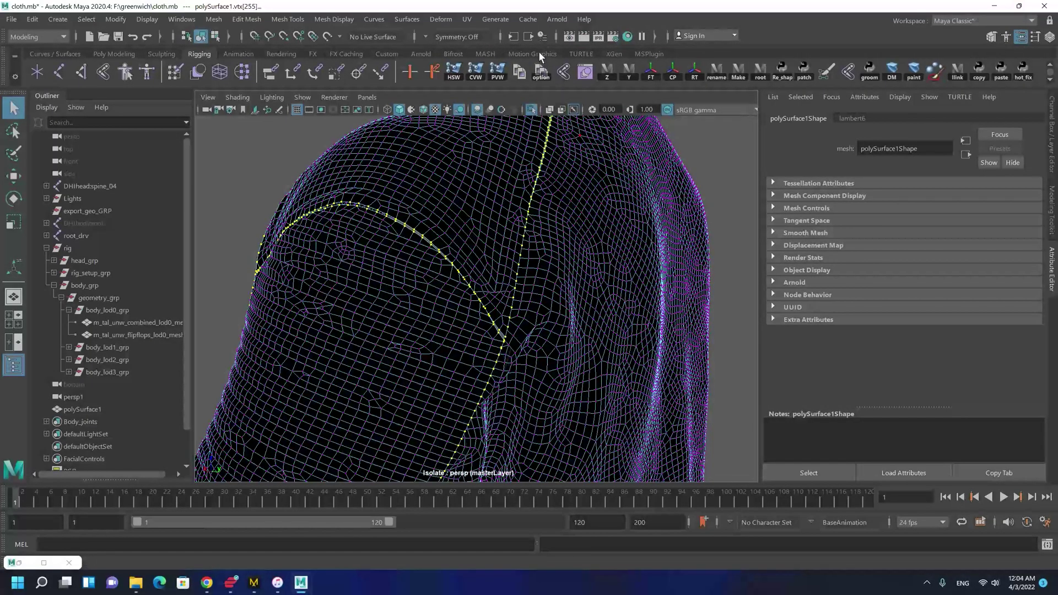
pyautogui.keyDown('shift'); pyautogui.moveTo(473, 287); pyautogui.dragTo(580, 199, button='right'); pyautogui.keyUp('shift')
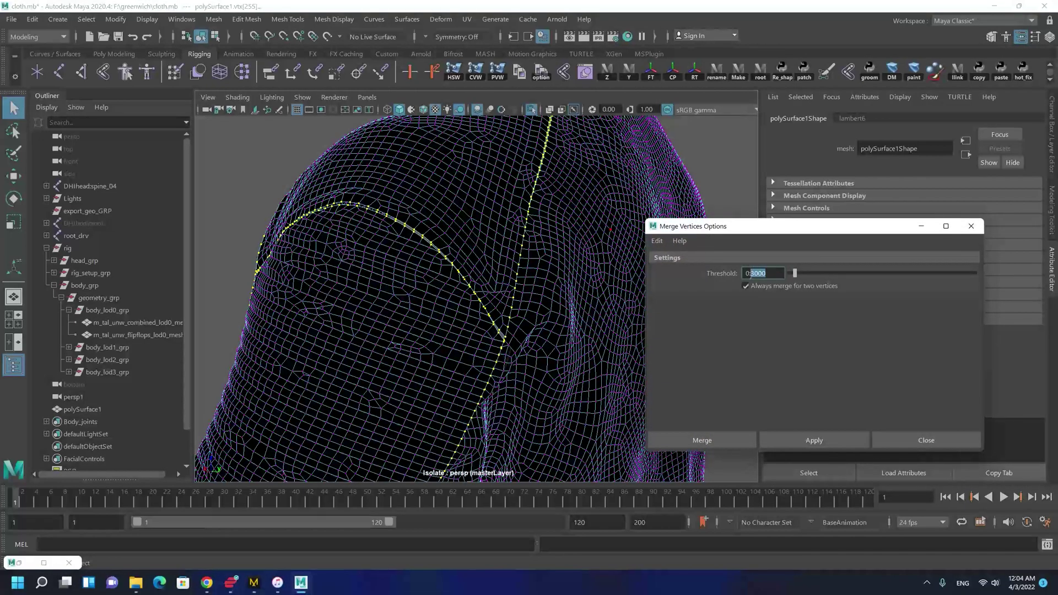
pyautogui.click(851, 440)
# Step: Deselect the sleeve's border vertices, keeping only the vertices along the shoulder and body panel seams
pyautogui.keyDown('alt'); pyautogui.moveTo(501, 342); pyautogui.dragTo(557, 246); pyautogui.keyUp('alt')
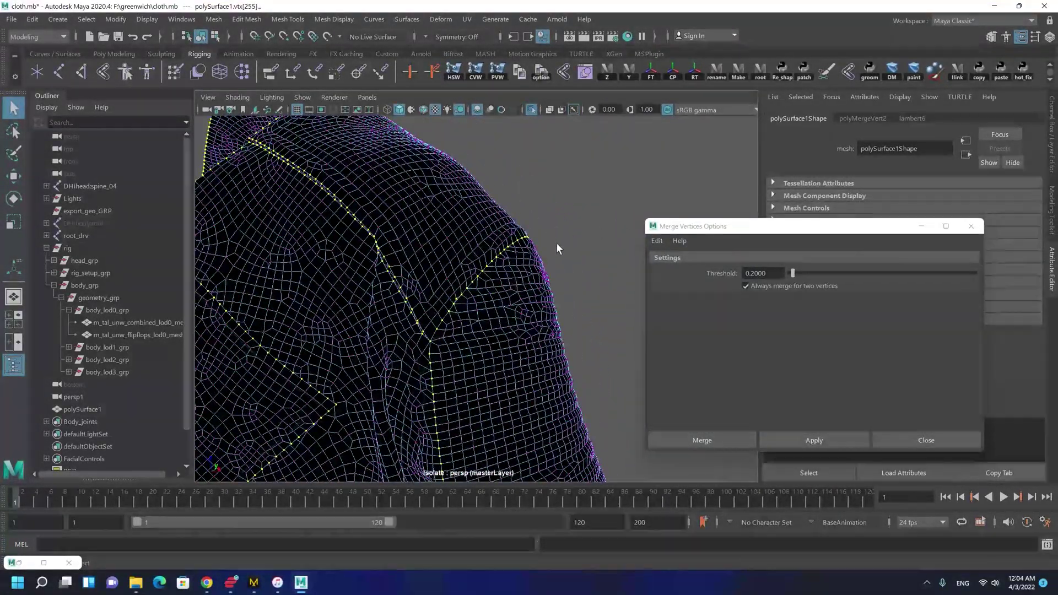
pyautogui.moveTo(595, 178); pyautogui.dragTo(457, 346)
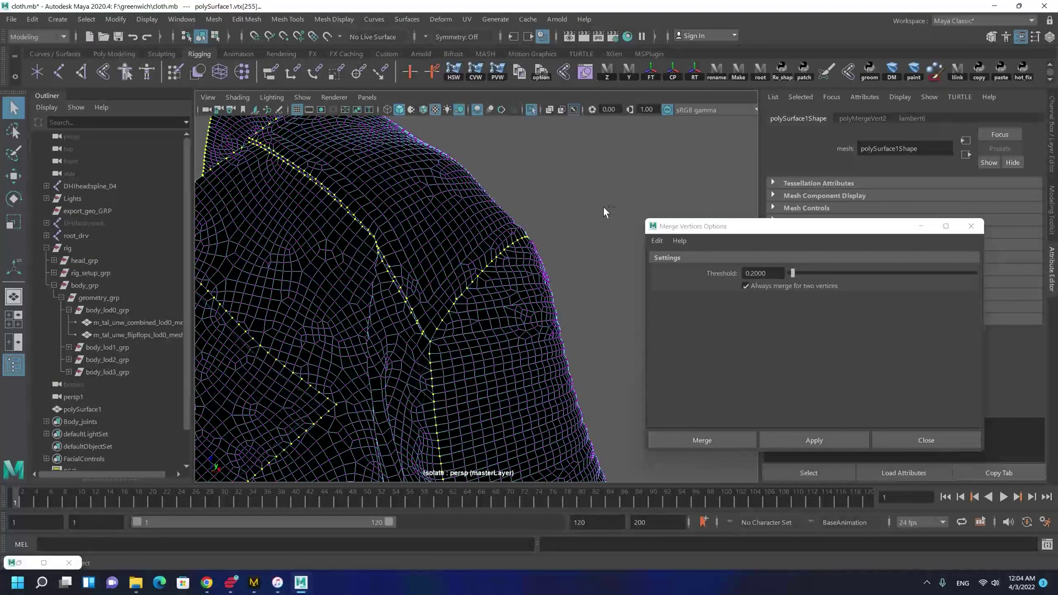
pyautogui.keyDown('alt'); pyautogui.moveTo(507, 246); pyautogui.dragTo(361, 261); pyautogui.keyUp('alt')
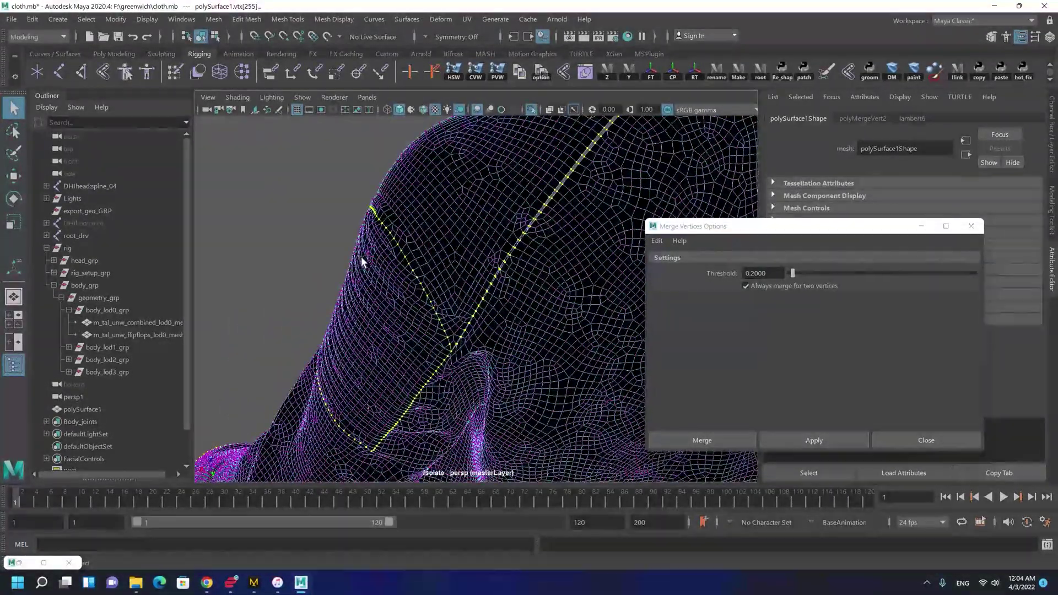
pyautogui.keyDown('alt'); pyautogui.moveTo(361, 261); pyautogui.dragTo(408, 361, button='right'); pyautogui.keyUp('alt')
pyautogui.keyDown('alt'); pyautogui.moveTo(406, 340); pyautogui.dragTo(353, 251); pyautogui.keyUp('alt')
pyautogui.keyDown('alt'); pyautogui.moveTo(401, 295); pyautogui.dragTo(390, 315); pyautogui.keyUp('alt')
pyautogui.keyDown('alt'); pyautogui.moveTo(399, 349); pyautogui.dragTo(332, 233, button='right'); pyautogui.keyUp('alt')
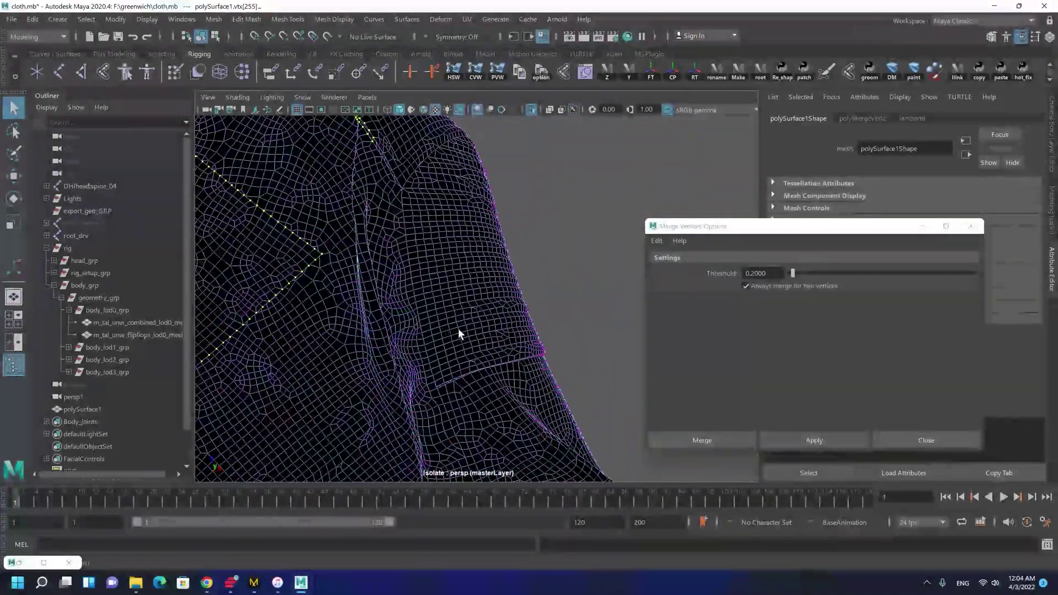
pyautogui.keyDown('alt'); pyautogui.moveTo(458, 328); pyautogui.dragTo(492, 425); pyautogui.keyUp('alt')
pyautogui.keyDown('alt'); pyautogui.moveTo(402, 319); pyautogui.dragTo(377, 294, button='right'); pyautogui.keyUp('alt')
pyautogui.keyDown('alt'); pyautogui.moveTo(377, 298); pyautogui.dragTo(404, 298); pyautogui.keyUp('alt')
# Step: Set the merge threshold to 0.3 and merge the selected shoulder and body seam vertices
pyautogui.click(767, 273)
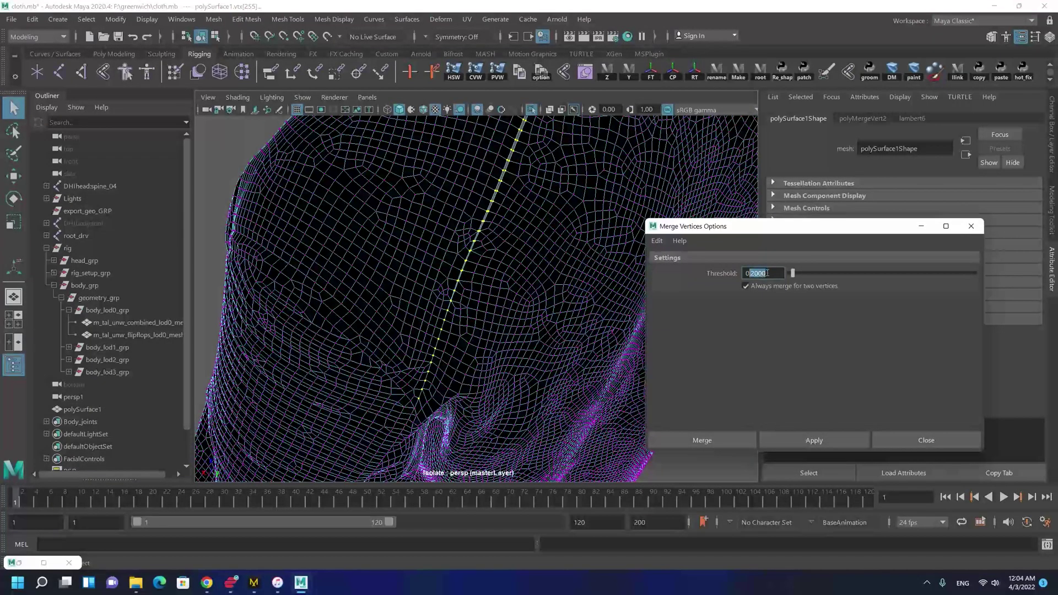
pyautogui.write('3')
pyautogui.press('Return')
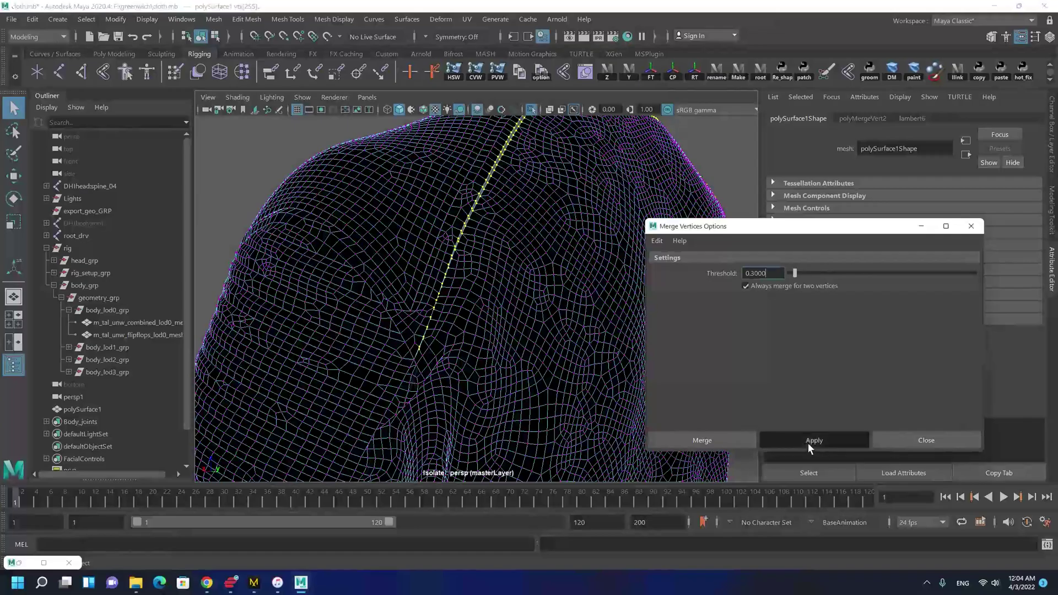
pyautogui.click(808, 443)
pyautogui.keyDown('alt'); pyautogui.moveTo(422, 272); pyautogui.dragTo(455, 306); pyautogui.keyUp('alt')
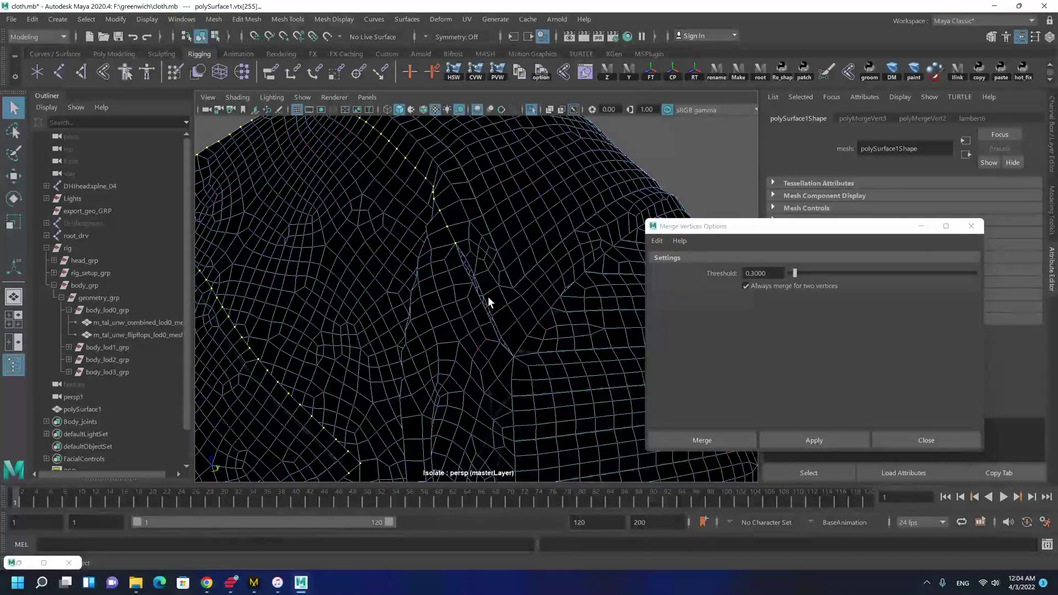
# Step: Merge the vertices along the short gap left between the shoulder panel and the body panel, keeping the 0.3 threshold
pyautogui.moveTo(478, 346); pyautogui.dragTo(493, 297, button='right')
pyautogui.click(848, 438)
pyautogui.keyDown('alt'); pyautogui.moveTo(506, 380); pyautogui.dragTo(493, 348); pyautogui.keyUp('alt')
pyautogui.keyDown('alt'); pyautogui.moveTo(313, 323); pyautogui.dragTo(292, 326, button='right'); pyautogui.keyUp('alt')
pyautogui.moveTo(546, 292); pyautogui.dragTo(626, 245, button='right')
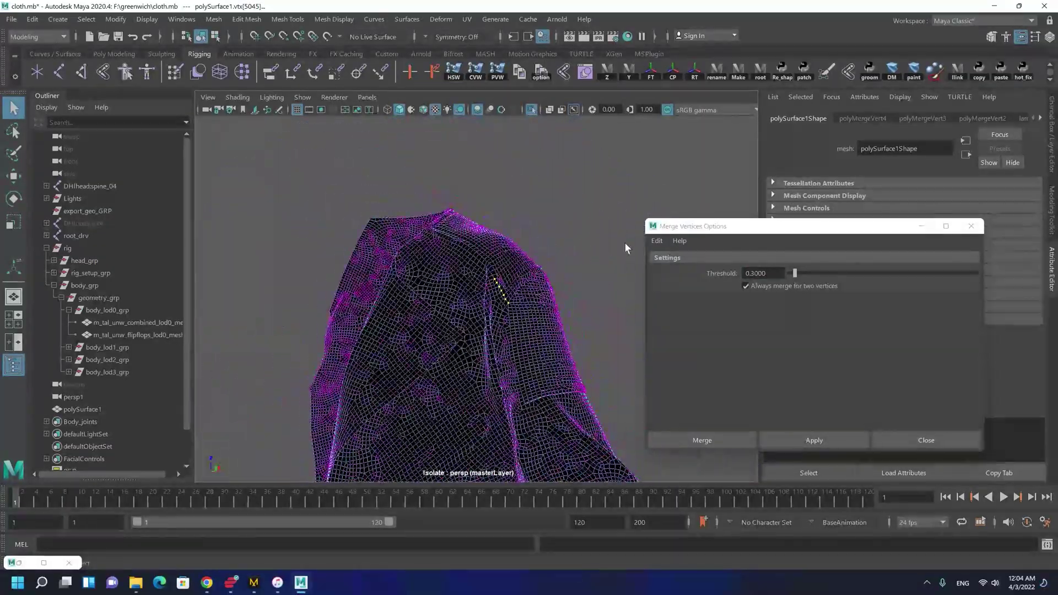
# Step: Delete the stray vertex on the seam between the shoulder panel and the sleeve
pyautogui.keyDown('alt'); pyautogui.moveTo(595, 259); pyautogui.dragTo(496, 278); pyautogui.keyUp('alt')
pyautogui.keyDown('alt'); pyautogui.moveTo(496, 331); pyautogui.dragTo(627, 428, button='right'); pyautogui.keyUp('alt')
pyautogui.keyDown('alt'); pyautogui.moveTo(626, 428); pyautogui.dragTo(603, 418); pyautogui.keyUp('alt')
pyautogui.keyDown('alt'); pyautogui.moveTo(457, 355); pyautogui.dragTo(362, 312); pyautogui.keyUp('alt')
pyautogui.keyDown('alt'); pyautogui.moveTo(361, 312); pyautogui.dragTo(375, 334, button='right'); pyautogui.keyUp('alt')
pyautogui.click(485, 347)
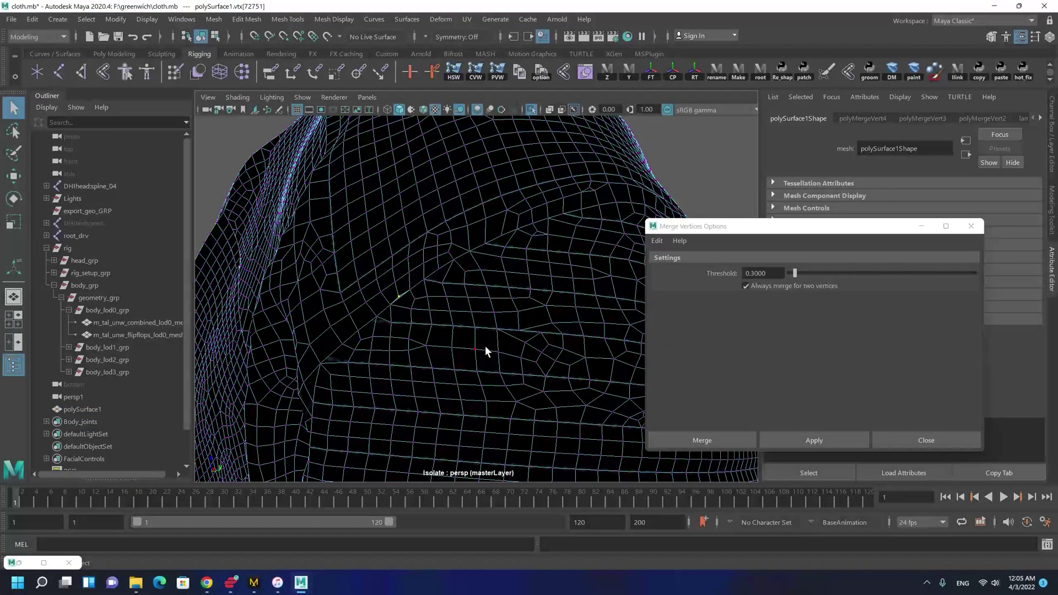
pyautogui.click(414, 377)
pyautogui.click(398, 298)
pyautogui.scroll(3, 398, 299)
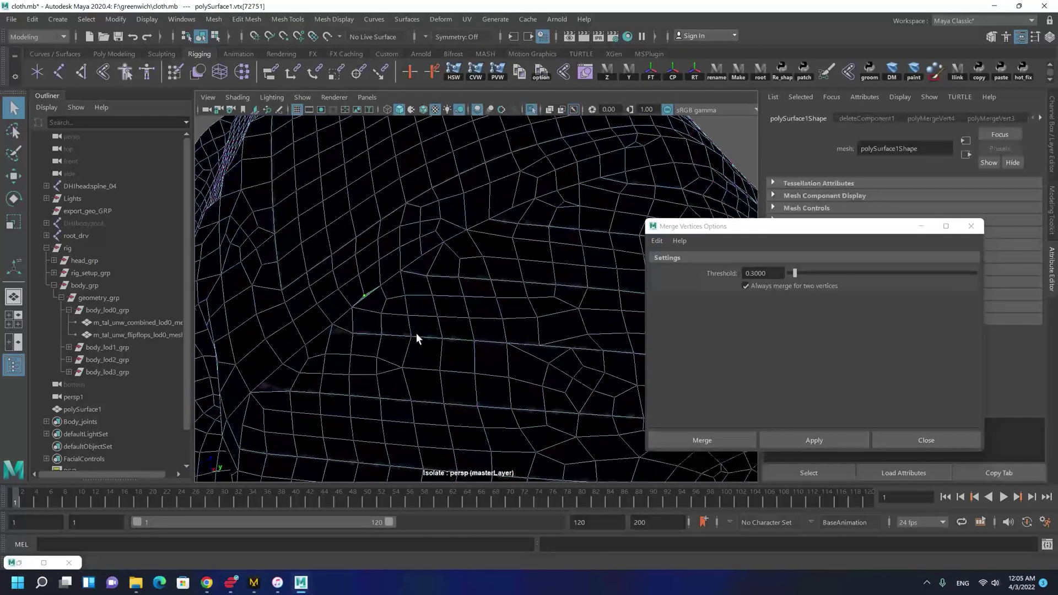
# Step: Merge the remaining loose vertices at the shoulder seam and return the jacket mesh to object mode
pyautogui.keyDown('shift'); pyautogui.click(380, 313); pyautogui.keyUp('shift')
pyautogui.press('g')
pyautogui.scroll(-2, 426, 318)
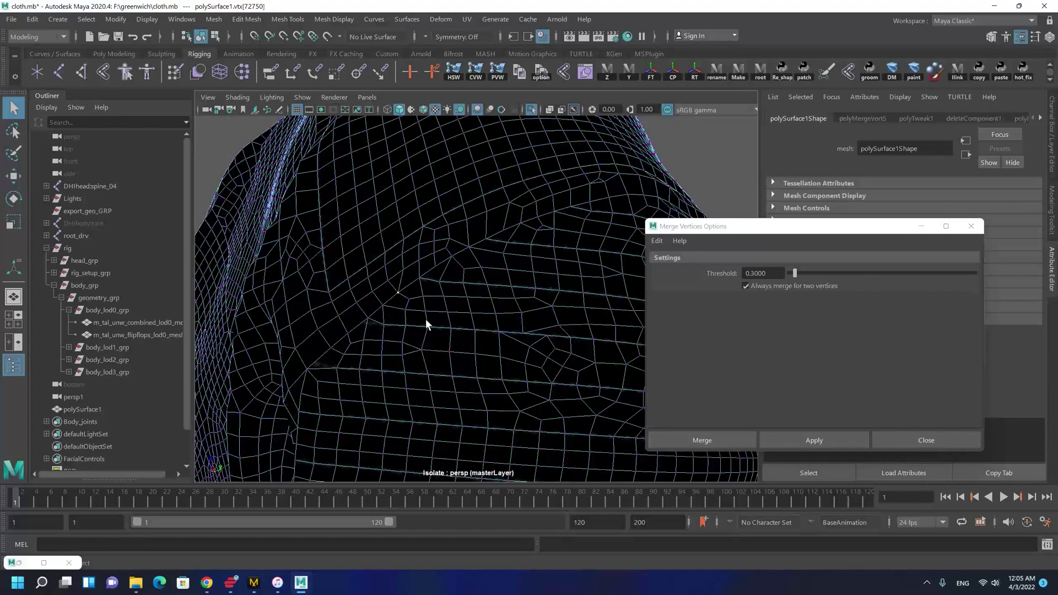
pyautogui.scroll(-3, 425, 320)
pyautogui.press('F8')
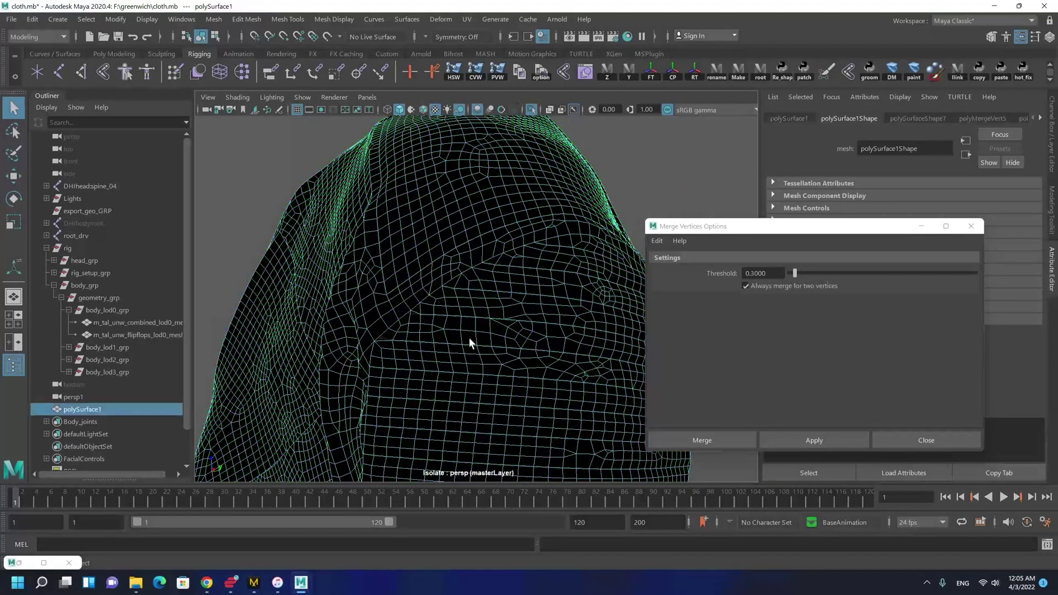
# Step: Close the merge options and delete the jacket mesh's construction history
pyautogui.click(915, 437)
pyautogui.scroll(2, 573, 349)
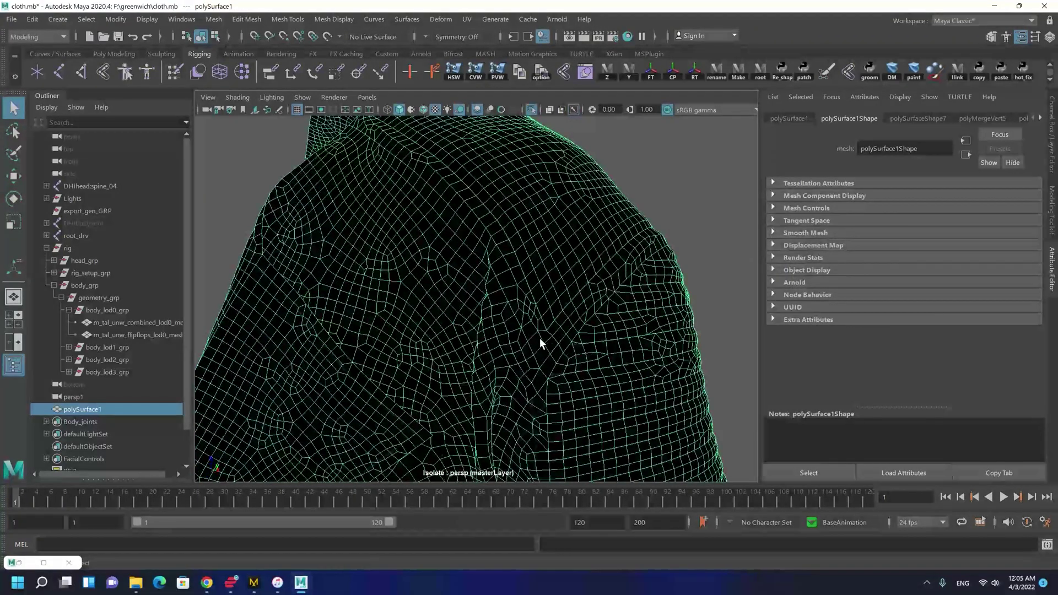
pyautogui.keyDown('alt'); pyautogui.moveTo(557, 241); pyautogui.dragTo(393, 290); pyautogui.keyUp('alt')
pyautogui.hotkey('alt', 'shift', 'd')
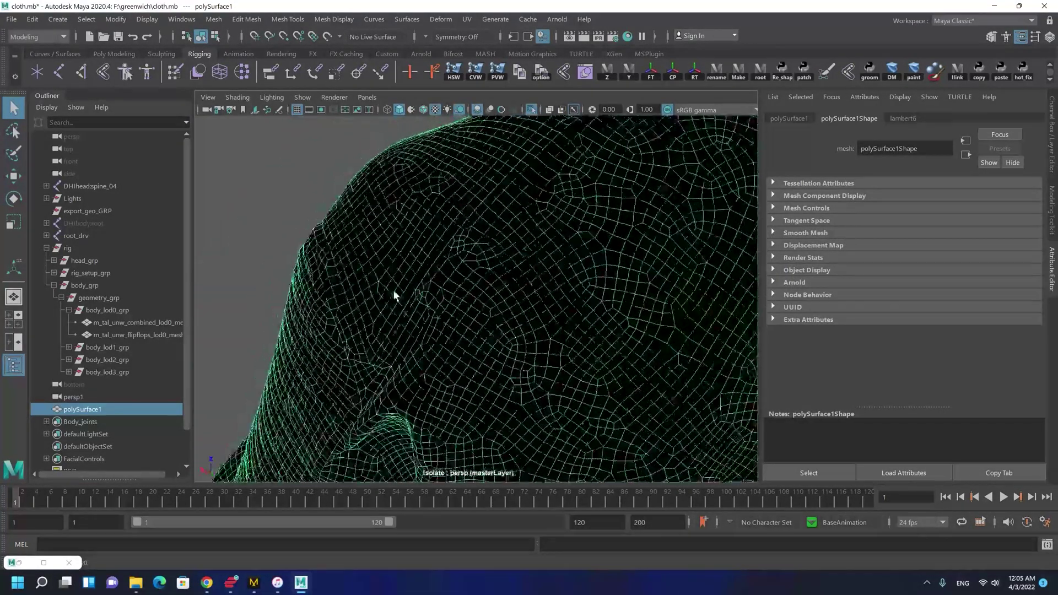
# Step: Select the border vertices along the short open seam below the ribbed sleeve panel
pyautogui.scroll(-4, 438, 357)
pyautogui.keyDown('alt'); pyautogui.moveTo(437, 357); pyautogui.dragTo(418, 296); pyautogui.keyUp('alt')
pyautogui.scroll(4, 420, 281)
pyautogui.keyDown('alt'); pyautogui.moveTo(425, 182); pyautogui.dragTo(413, 215); pyautogui.keyUp('alt')
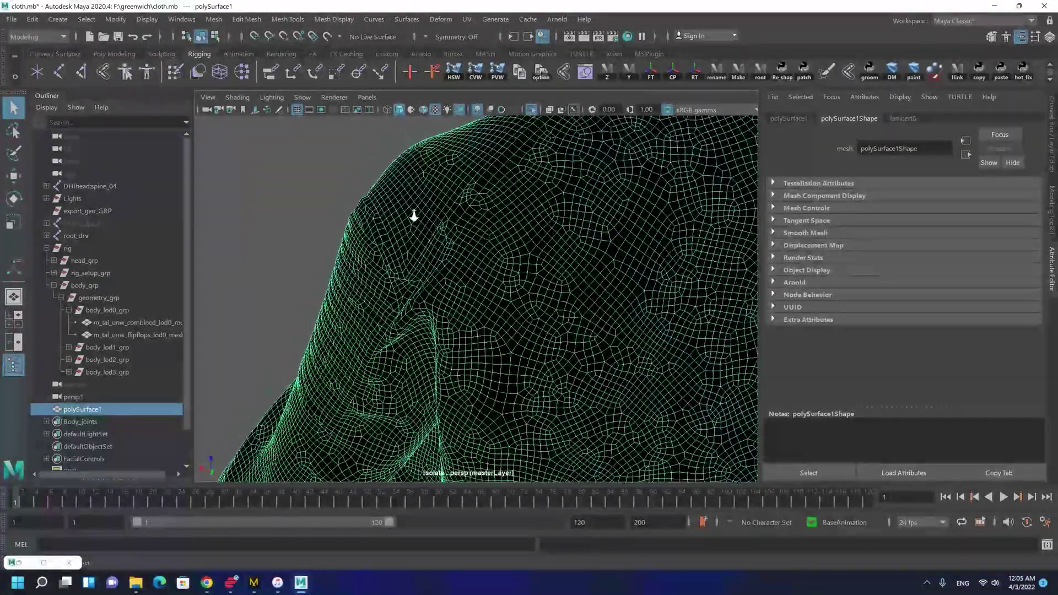
pyautogui.scroll(4, 448, 253)
pyautogui.keyDown('alt'); pyautogui.moveTo(448, 252); pyautogui.dragTo(420, 220); pyautogui.keyUp('alt')
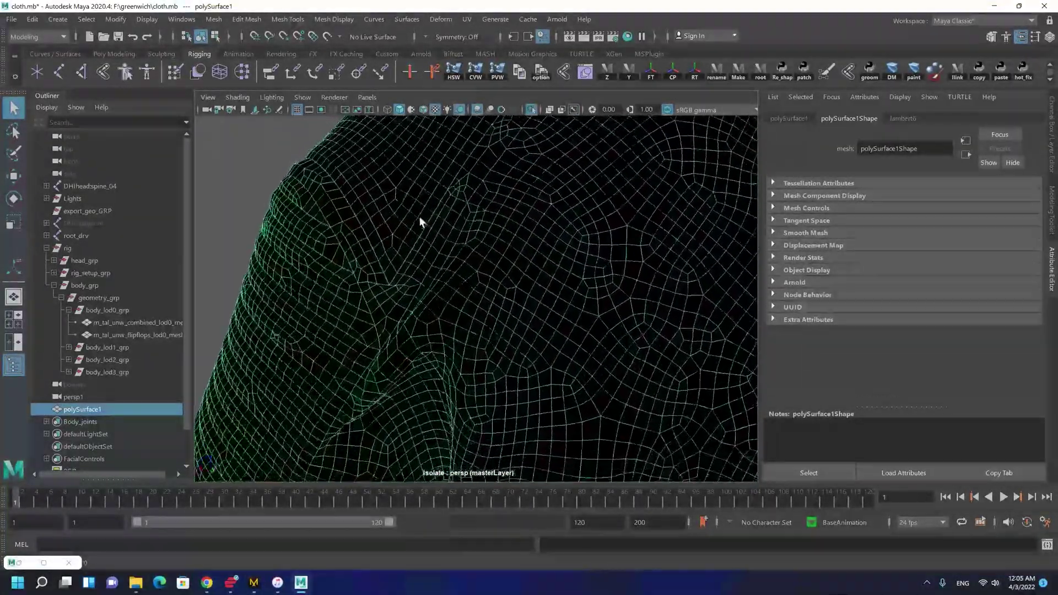
pyautogui.keyDown('alt'); pyautogui.moveTo(420, 219); pyautogui.dragTo(499, 154, button='middle'); pyautogui.keyUp('alt')
pyautogui.keyDown('alt'); pyautogui.moveTo(325, 371); pyautogui.dragTo(366, 331); pyautogui.keyUp('alt')
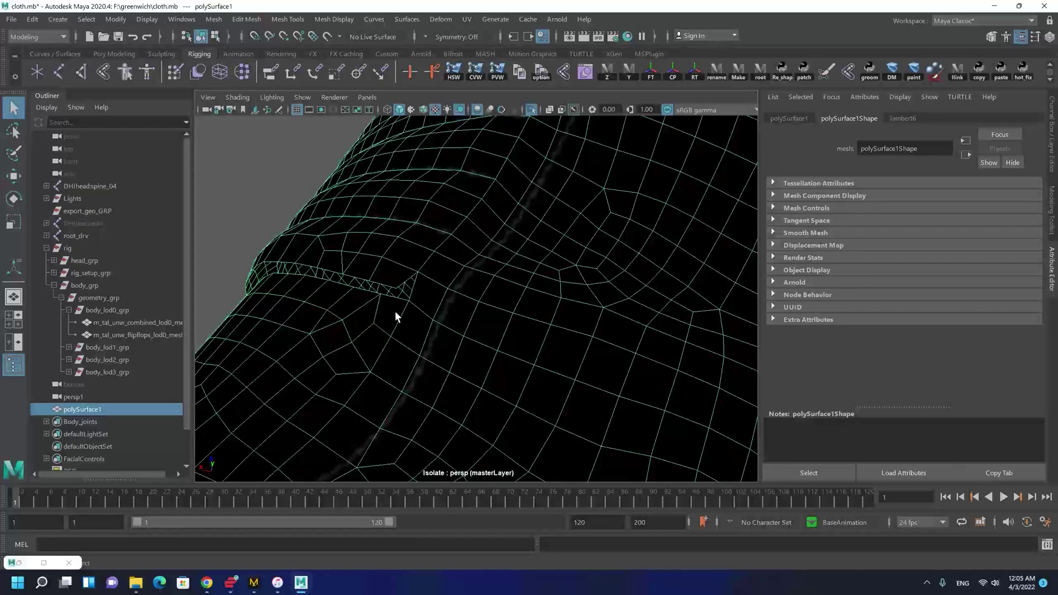
pyautogui.click(402, 285)
pyautogui.keyDown('alt'); pyautogui.moveTo(360, 336); pyautogui.dragTo(528, 349); pyautogui.keyUp('alt')
pyautogui.keyDown('ctrl'); pyautogui.moveTo(527, 356); pyautogui.dragTo(499, 348, button='right'); pyautogui.keyUp('ctrl')
pyautogui.keyDown('alt'); pyautogui.moveTo(498, 347); pyautogui.dragTo(547, 352); pyautogui.keyUp('alt')
pyautogui.moveTo(548, 352); pyautogui.dragTo(648, 272, button='right')
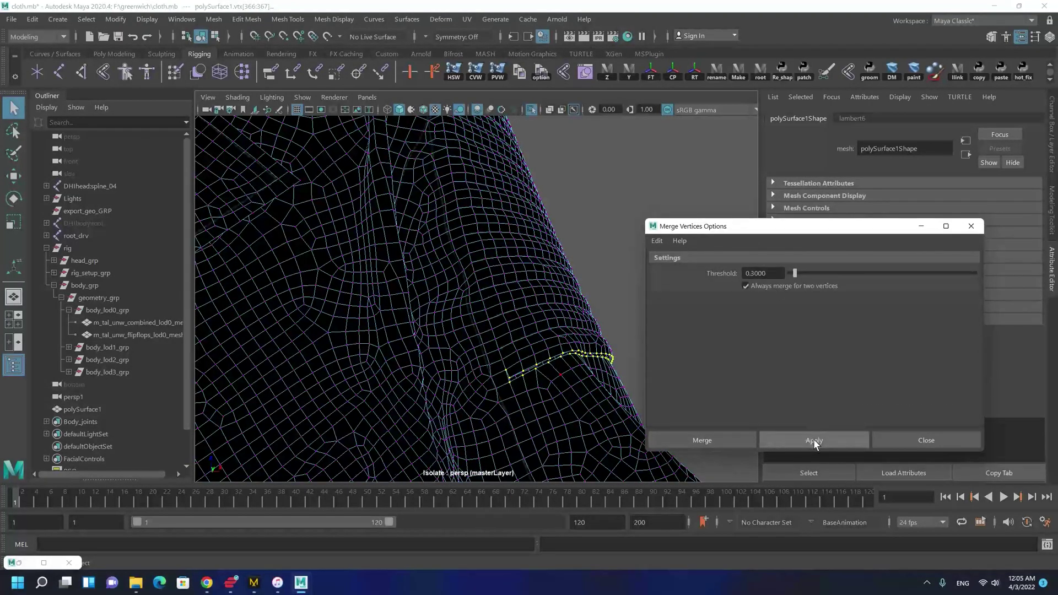
# Step: Merge the selected sleeve seam vertices with a 0.3 threshold and return to object mode
pyautogui.click(813, 440)
pyautogui.keyDown('alt'); pyautogui.moveTo(514, 379); pyautogui.dragTo(452, 326); pyautogui.keyUp('alt')
pyautogui.keyDown('alt'); pyautogui.moveTo(452, 327); pyautogui.dragTo(521, 408, button='right'); pyautogui.keyUp('alt')
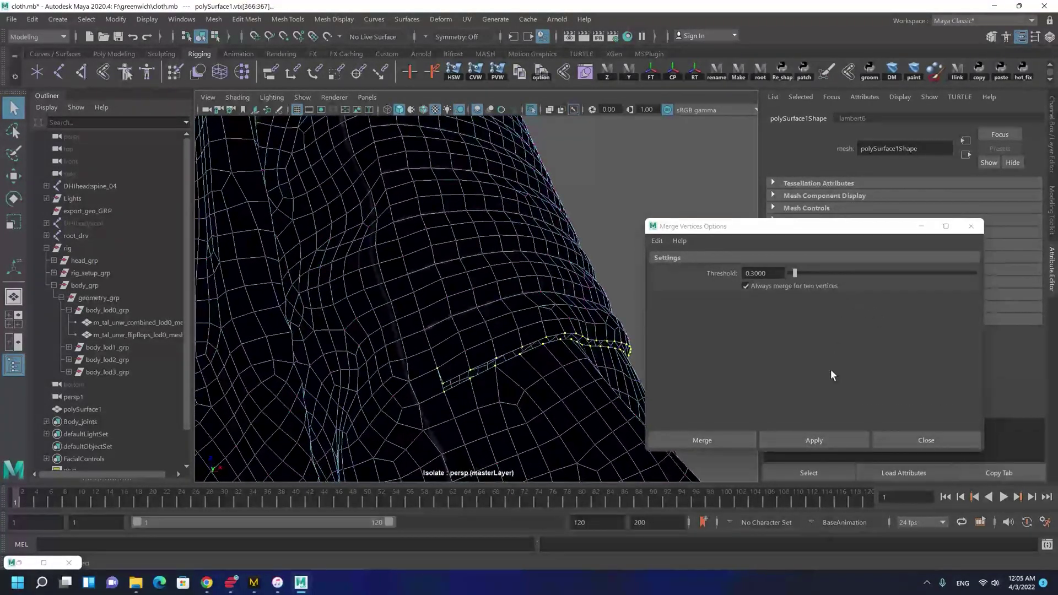
pyautogui.click(834, 438)
pyautogui.keyDown('alt'); pyautogui.moveTo(472, 385); pyautogui.dragTo(378, 314); pyautogui.keyUp('alt')
pyautogui.keyDown('alt'); pyautogui.moveTo(377, 314); pyautogui.dragTo(368, 321, button='right'); pyautogui.keyUp('alt')
pyautogui.keyDown('alt'); pyautogui.moveTo(368, 321); pyautogui.dragTo(417, 313); pyautogui.keyUp('alt')
pyautogui.moveTo(418, 313); pyautogui.dragTo(438, 282, button='right')
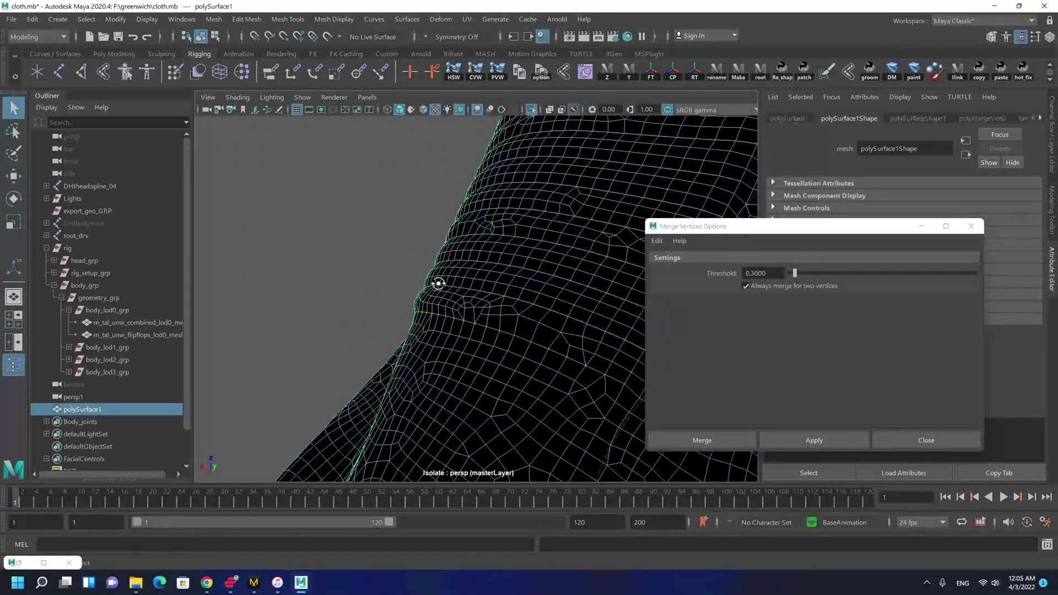
# Step: Delete the construction history left by the sleeve seam merge and close the merge options
pyautogui.keyDown('alt'); pyautogui.moveTo(438, 282); pyautogui.dragTo(555, 298); pyautogui.keyUp('alt')
pyautogui.hotkey('alt', 'shift', 'd')
pyautogui.click(926, 441)
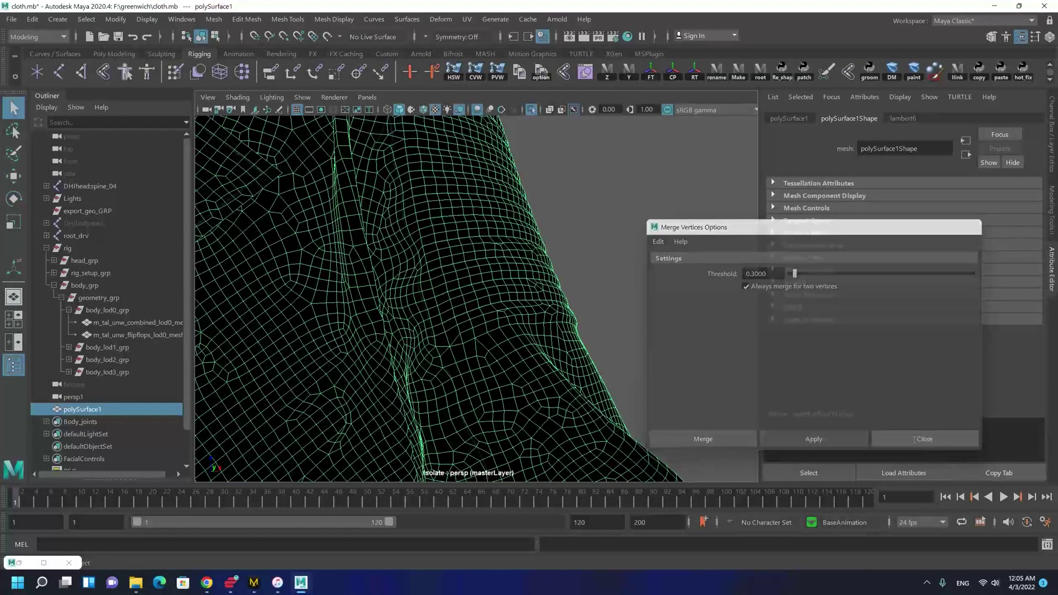
# Step: Deselect the jacket mesh and turn off its isolation to show the whole character
pyautogui.scroll(-3, 737, 355)
pyautogui.click(739, 357)
pyautogui.keyDown('alt'); pyautogui.moveTo(555, 355); pyautogui.dragTo(375, 359); pyautogui.keyUp('alt')
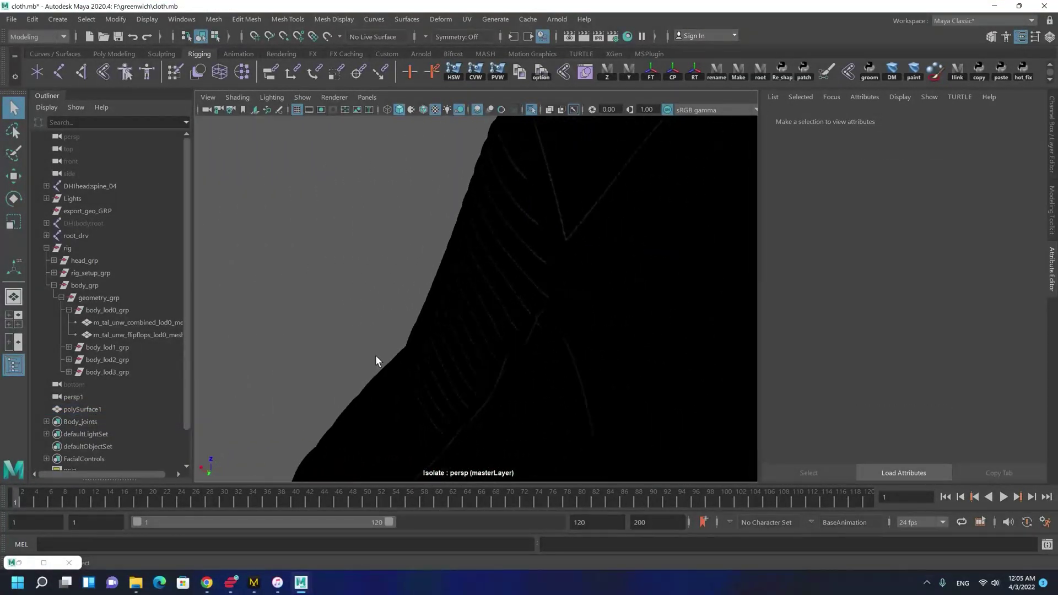
pyautogui.keyDown('alt'); pyautogui.moveTo(505, 351); pyautogui.dragTo(456, 433); pyautogui.keyUp('alt')
pyautogui.keyDown('alt'); pyautogui.moveTo(520, 260); pyautogui.dragTo(482, 178); pyautogui.keyUp('alt')
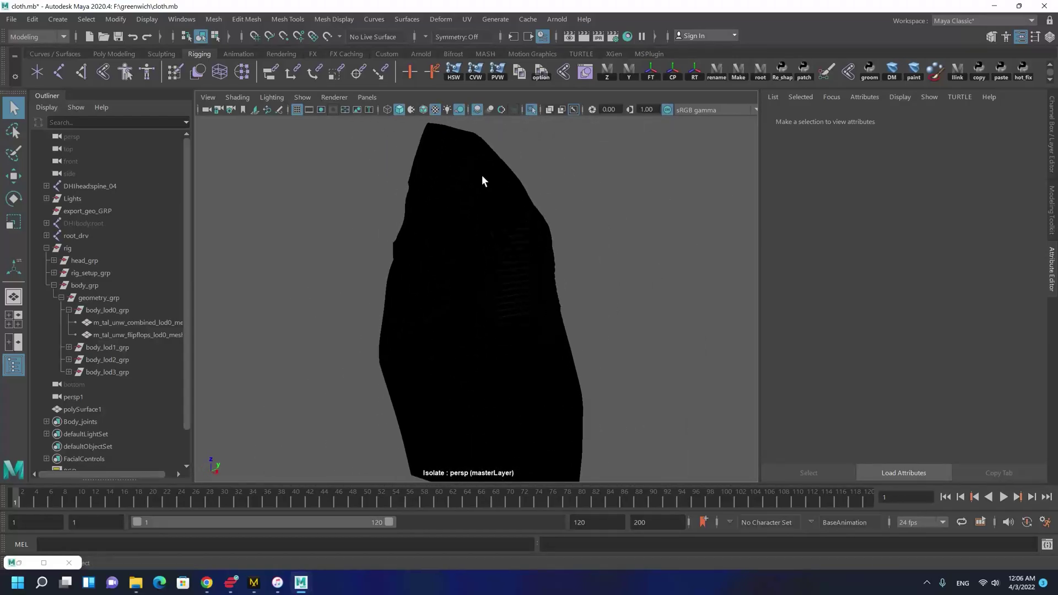
pyautogui.click(537, 109)
# Step: Select the combined clothing mesh and examine its sleeve and body seams, jacket front and overall fit on the character
pyautogui.keyDown('alt'); pyautogui.moveTo(571, 226); pyautogui.dragTo(433, 228); pyautogui.keyUp('alt')
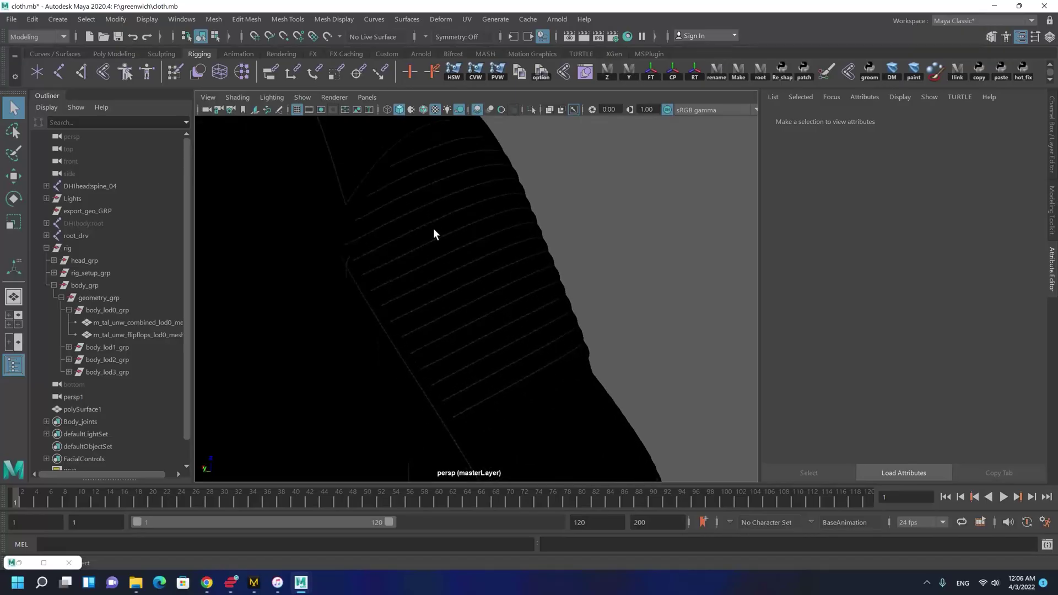
pyautogui.click(384, 221)
pyautogui.keyDown('alt'); pyautogui.moveTo(385, 220); pyautogui.dragTo(451, 231, button='middle'); pyautogui.keyUp('alt')
pyautogui.scroll(10, 460, 238)
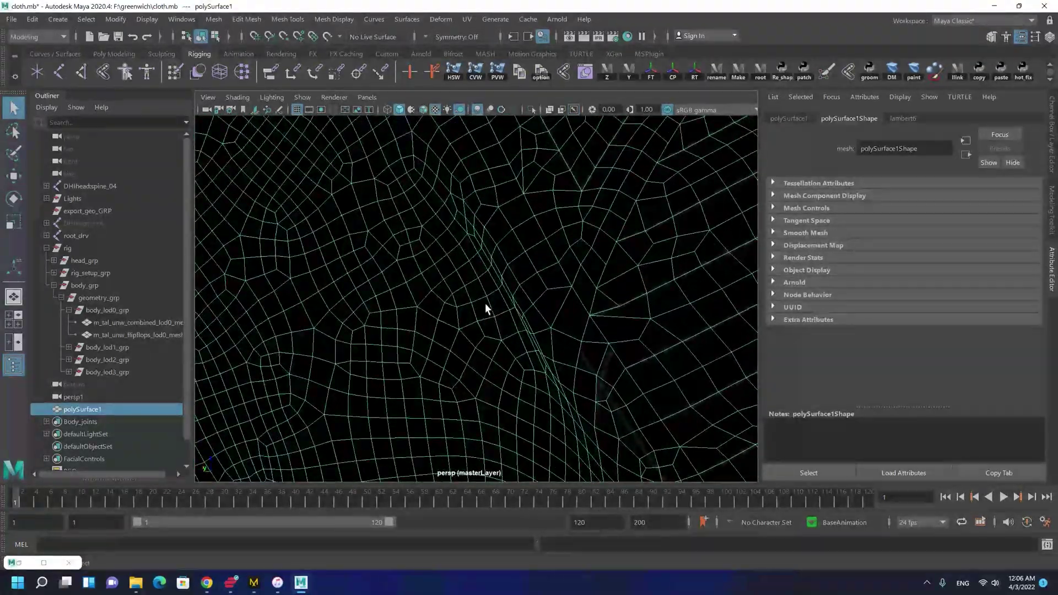
pyautogui.keyDown('alt'); pyautogui.moveTo(590, 319); pyautogui.dragTo(518, 330, button='middle'); pyautogui.keyUp('alt')
pyautogui.scroll(-4, 518, 331)
pyautogui.scroll(-5, 512, 390)
pyautogui.keyDown('alt'); pyautogui.moveTo(512, 389); pyautogui.dragTo(465, 362); pyautogui.keyUp('alt')
pyautogui.keyDown('alt'); pyautogui.moveTo(466, 362); pyautogui.dragTo(445, 321, button='middle'); pyautogui.keyUp('alt')
pyautogui.keyDown('alt'); pyautogui.moveTo(445, 321); pyautogui.dragTo(421, 358); pyautogui.keyUp('alt')
pyautogui.scroll(3, 528, 334)
pyautogui.scroll(-8, 528, 334)
pyautogui.keyDown('alt'); pyautogui.moveTo(451, 468); pyautogui.dragTo(493, 369, button='middle'); pyautogui.keyUp('alt')
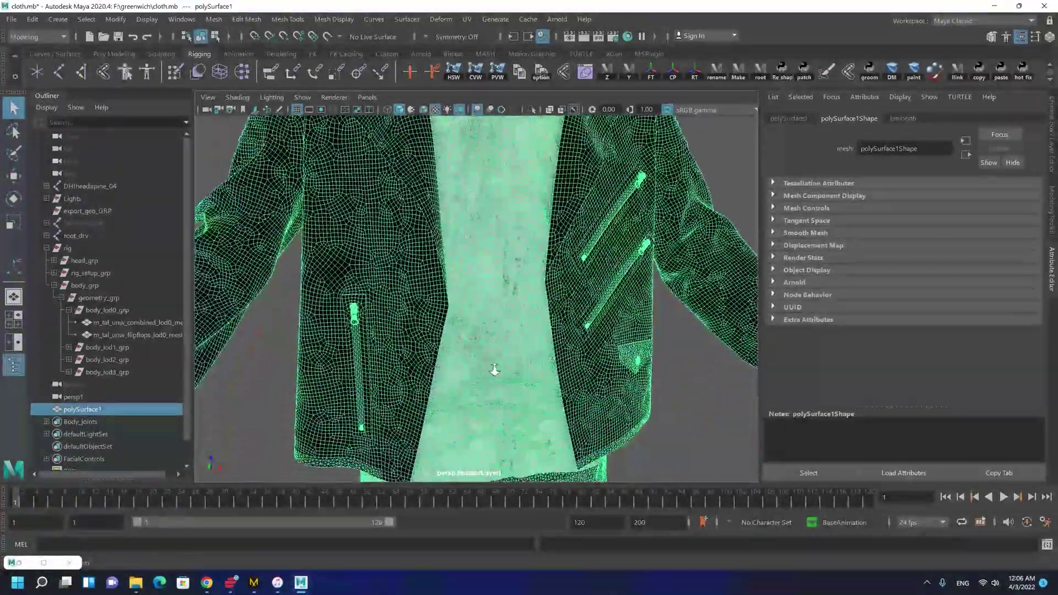
pyautogui.keyDown('alt'); pyautogui.moveTo(494, 369); pyautogui.dragTo(368, 380); pyautogui.keyUp('alt')
pyautogui.scroll(-8, 367, 380)
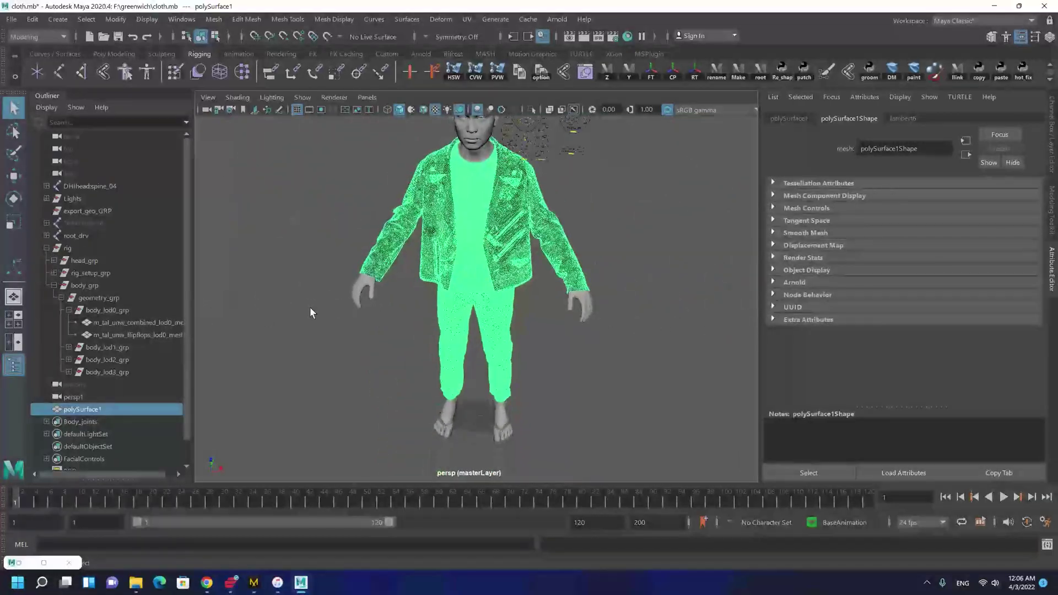